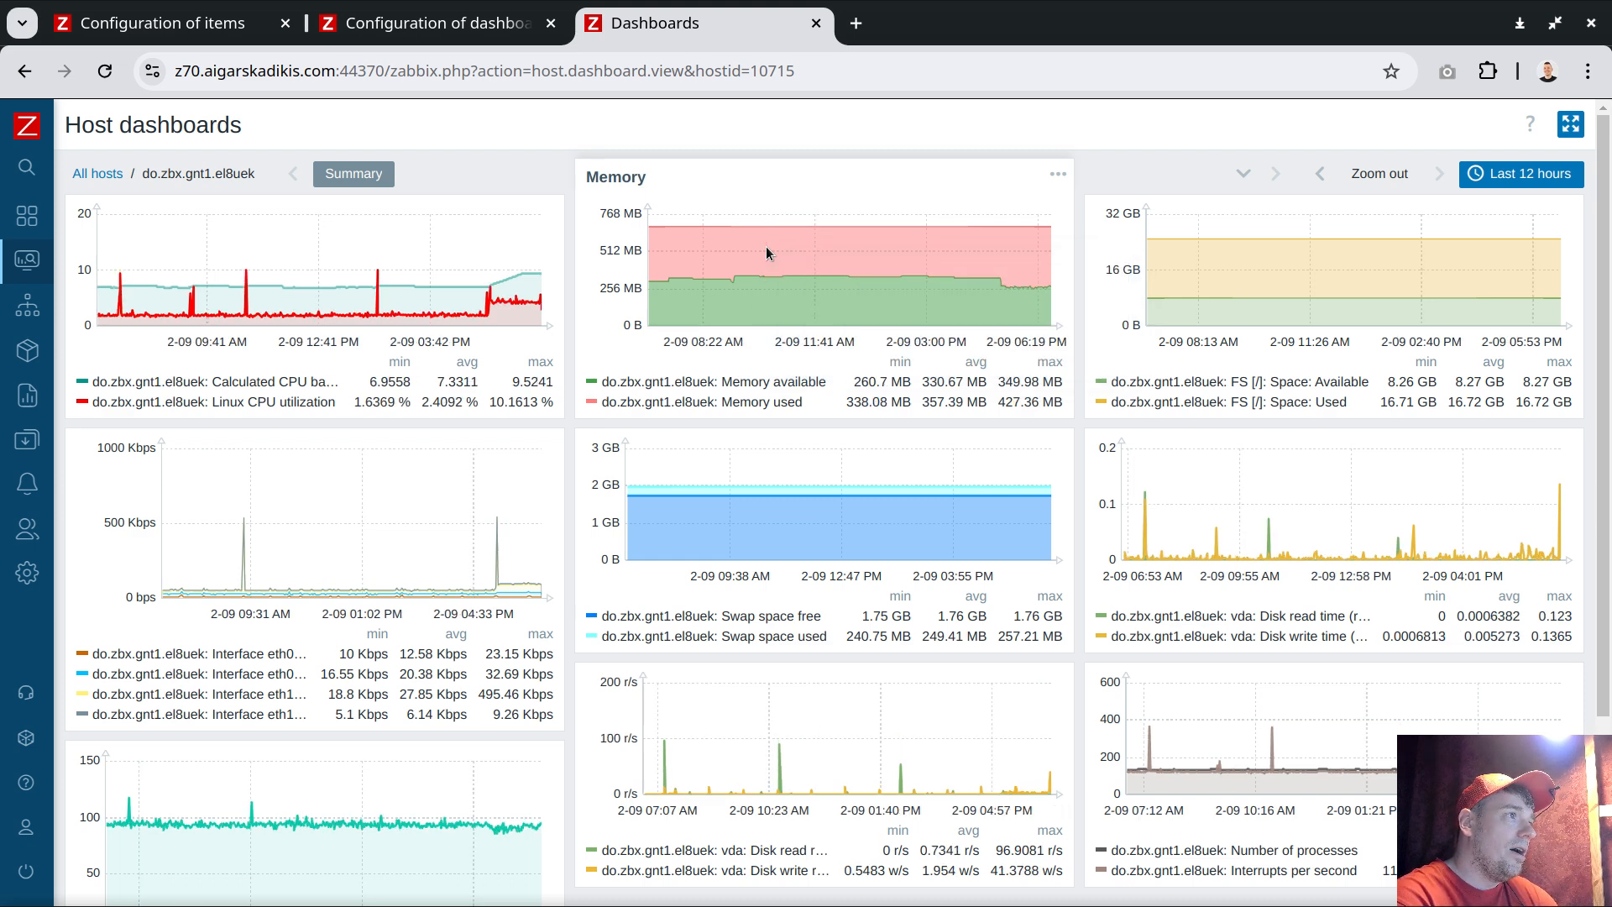
Open the Memory graph widget on the linux template's Summary dashboard and remove the Memory available item from its data set
{"action": "mouse_move", "coordinate": [771, 254]}
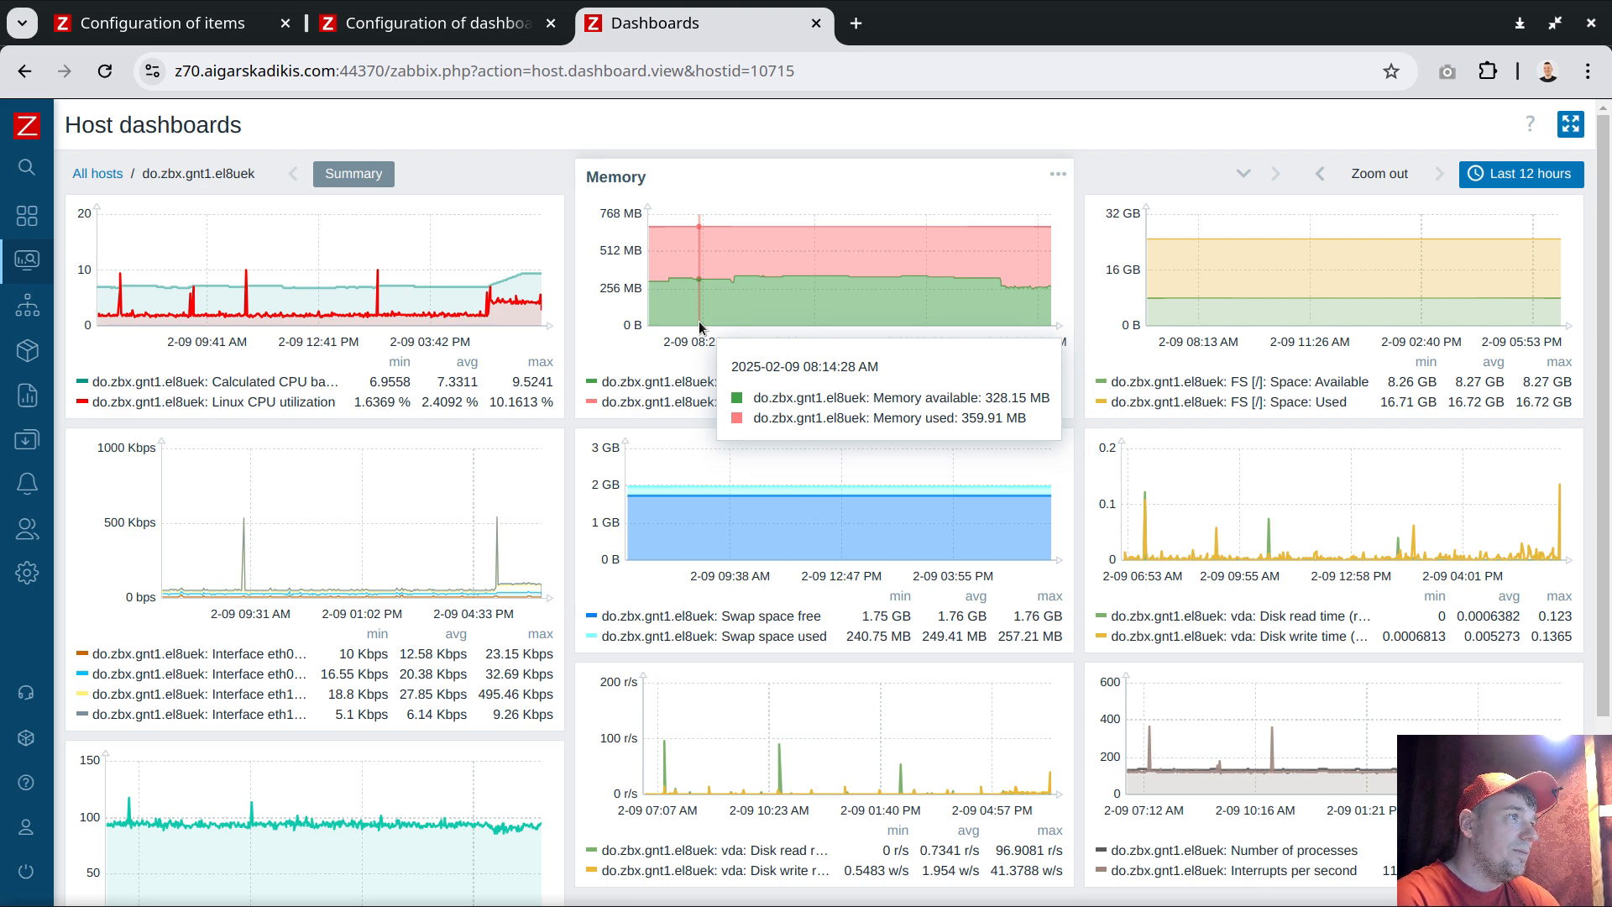
{"action": "left_click", "coordinate": [497, 33]}
{"action": "left_click", "coordinate": [134, 250]}
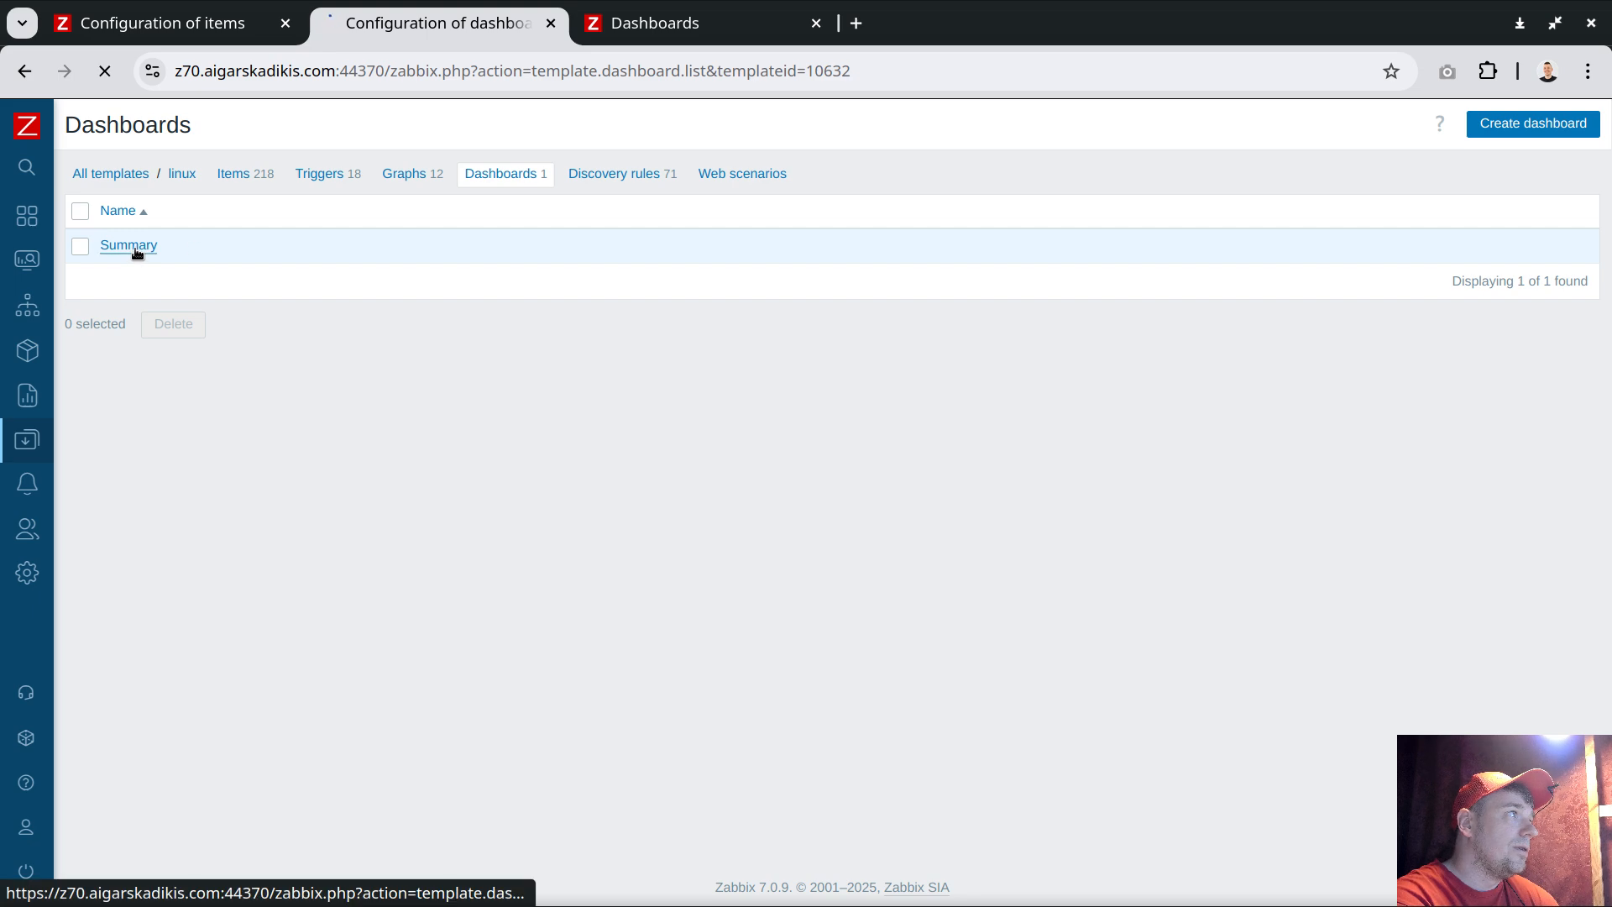
{"action": "left_click", "coordinate": [1030, 208]}
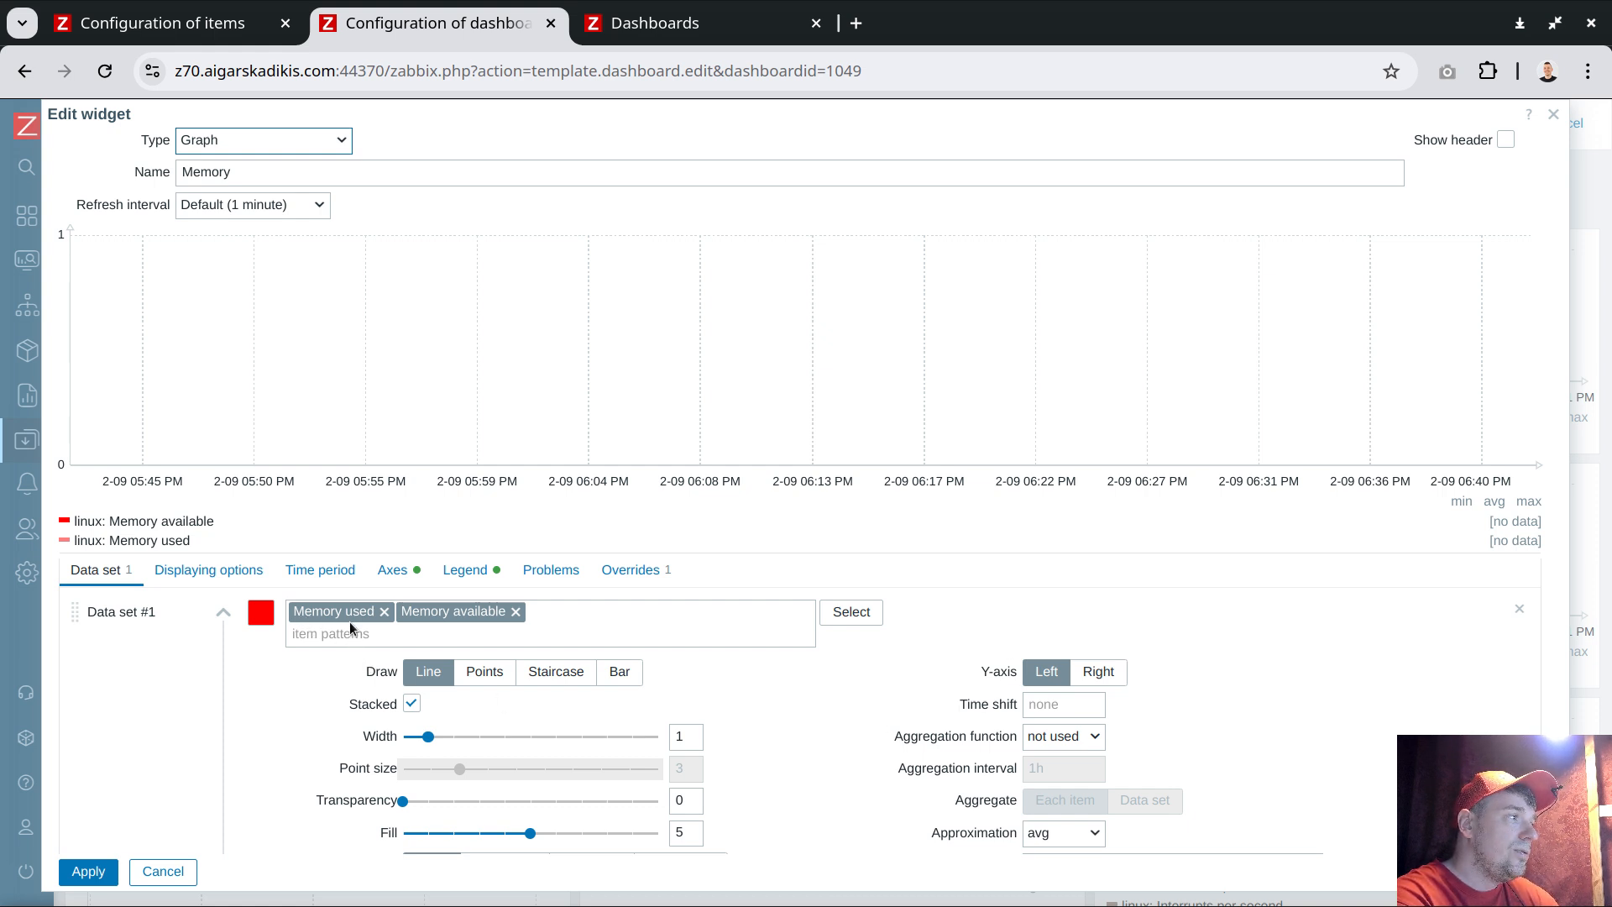
{"action": "left_click_drag", "start_coordinate": [351, 707], "coordinate": [399, 711]}
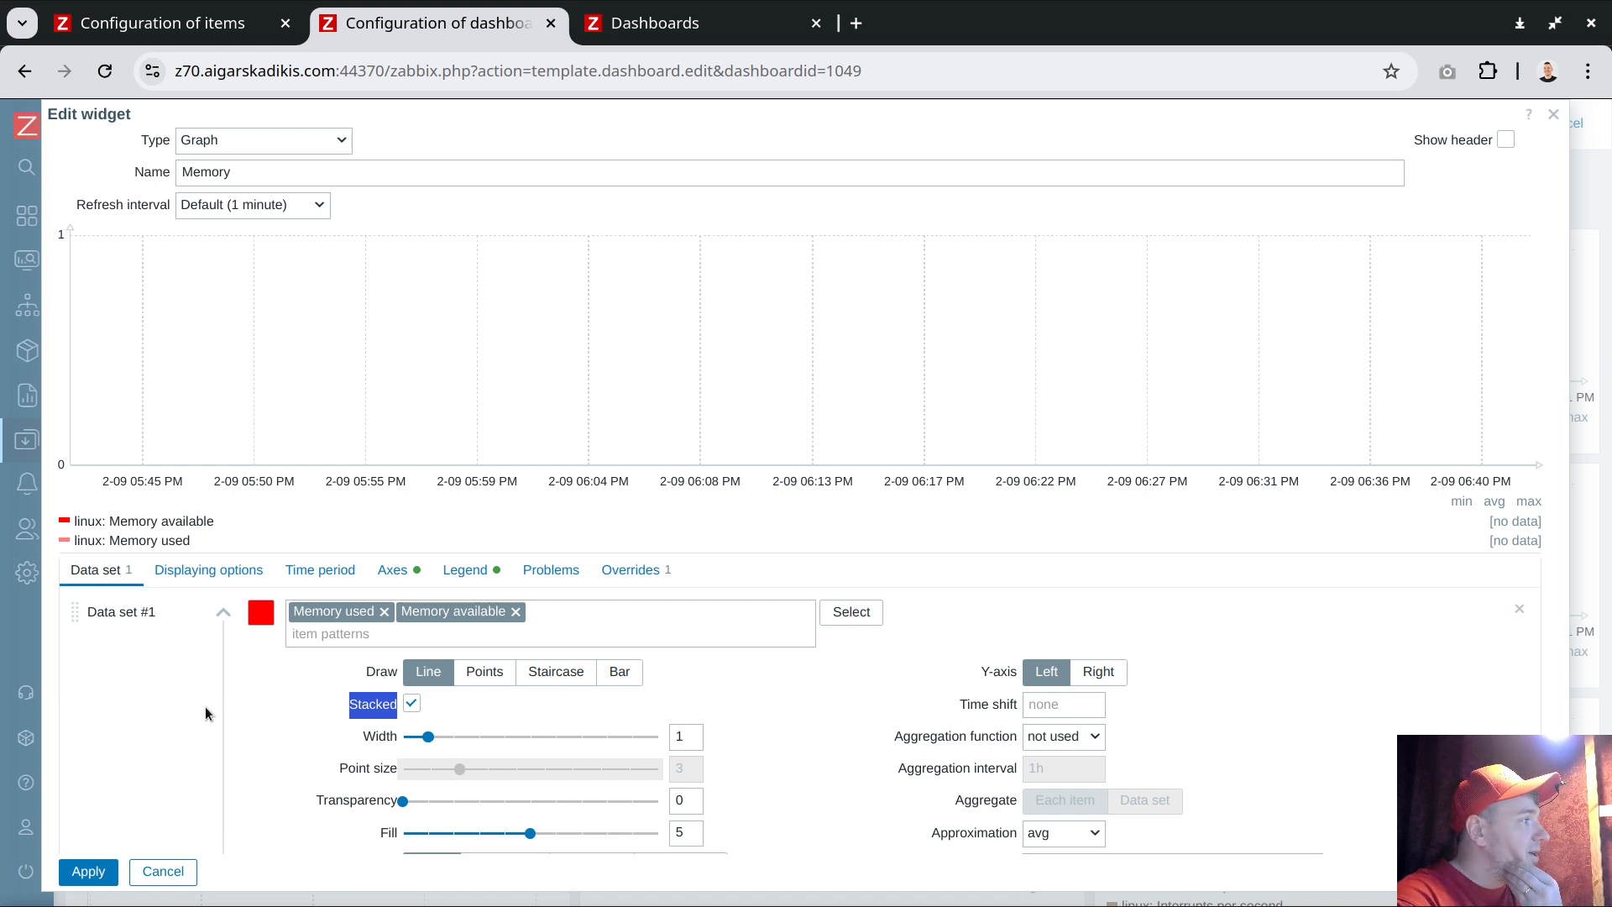
{"action": "scroll", "coordinate": [169, 840], "scroll_direction": "down", "scroll_amount": 1}
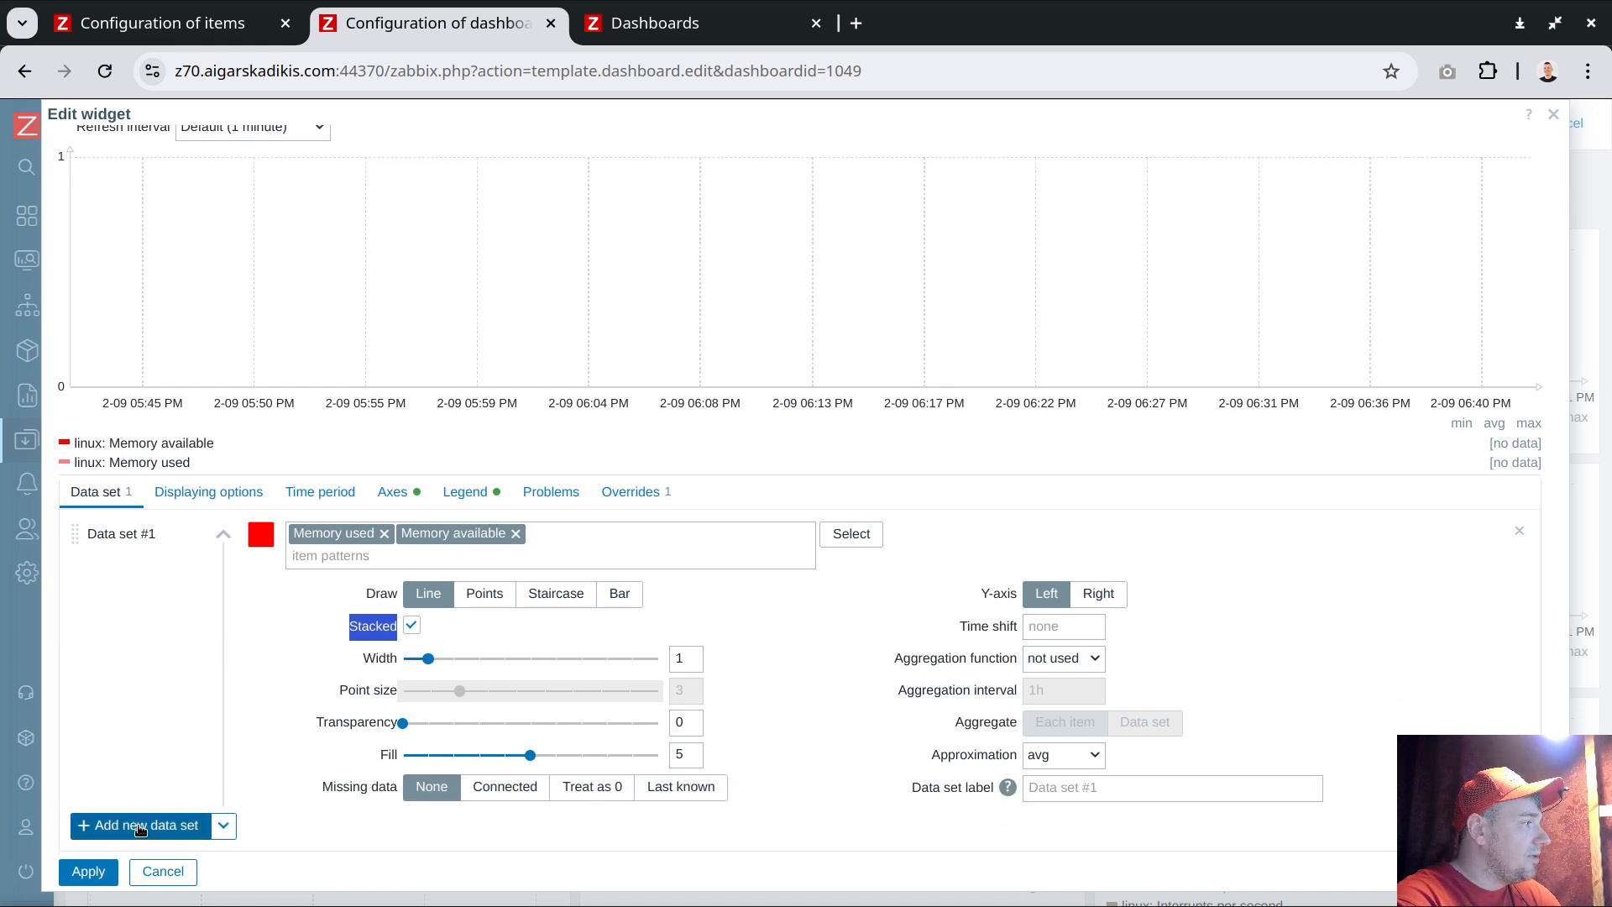
{"action": "scroll", "coordinate": [334, 723], "scroll_direction": "up", "scroll_amount": 1}
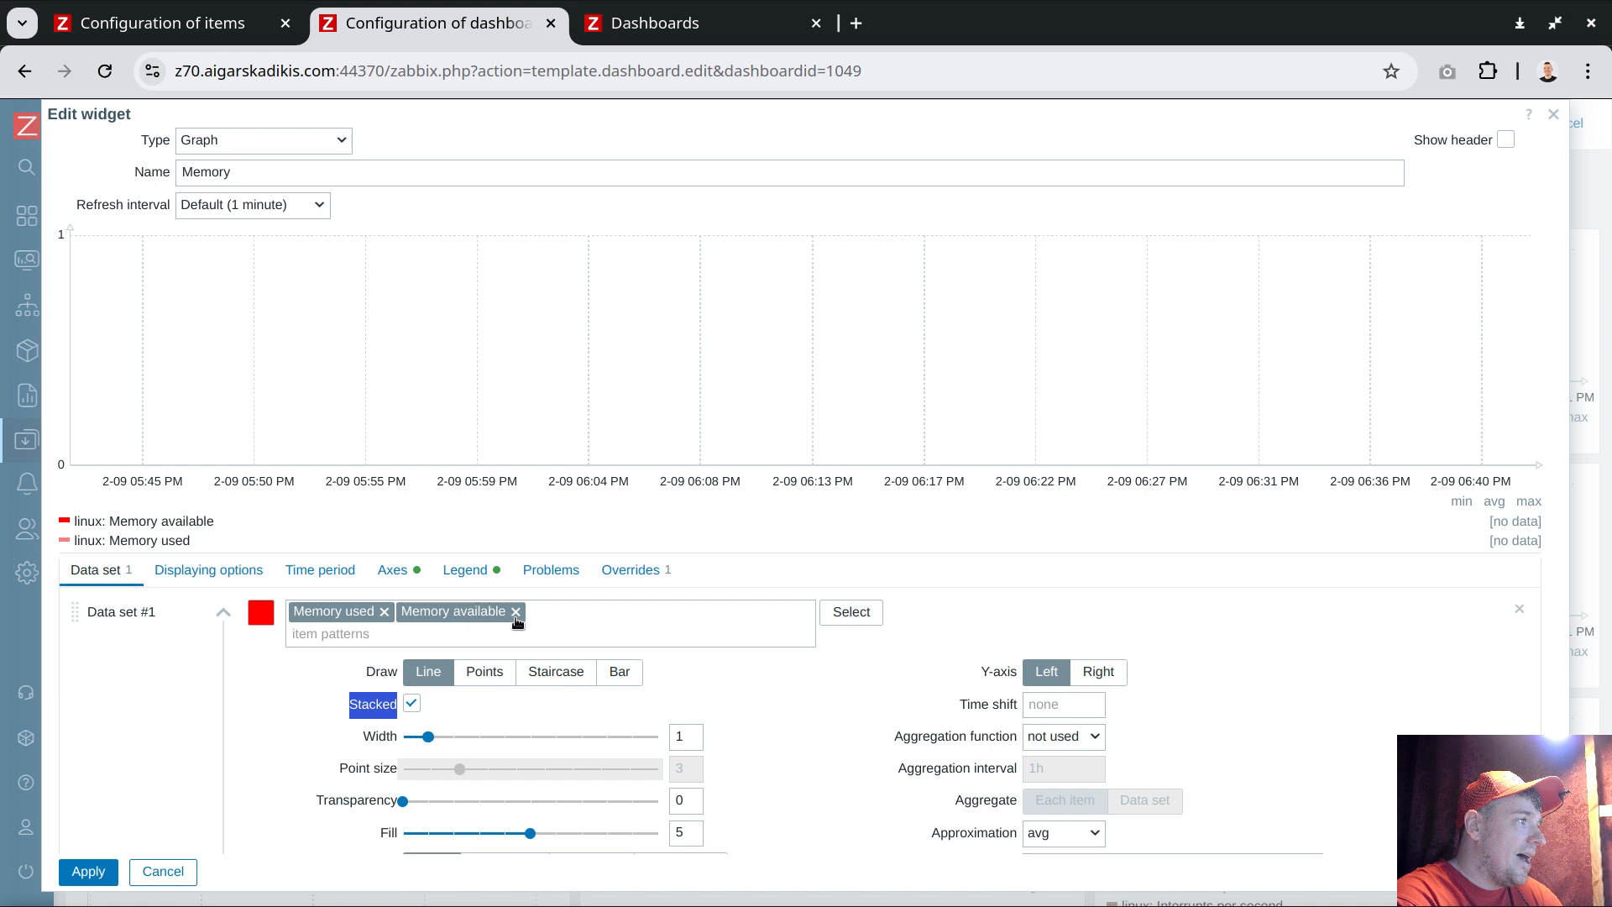
{"action": "left_click", "coordinate": [304, 611]}
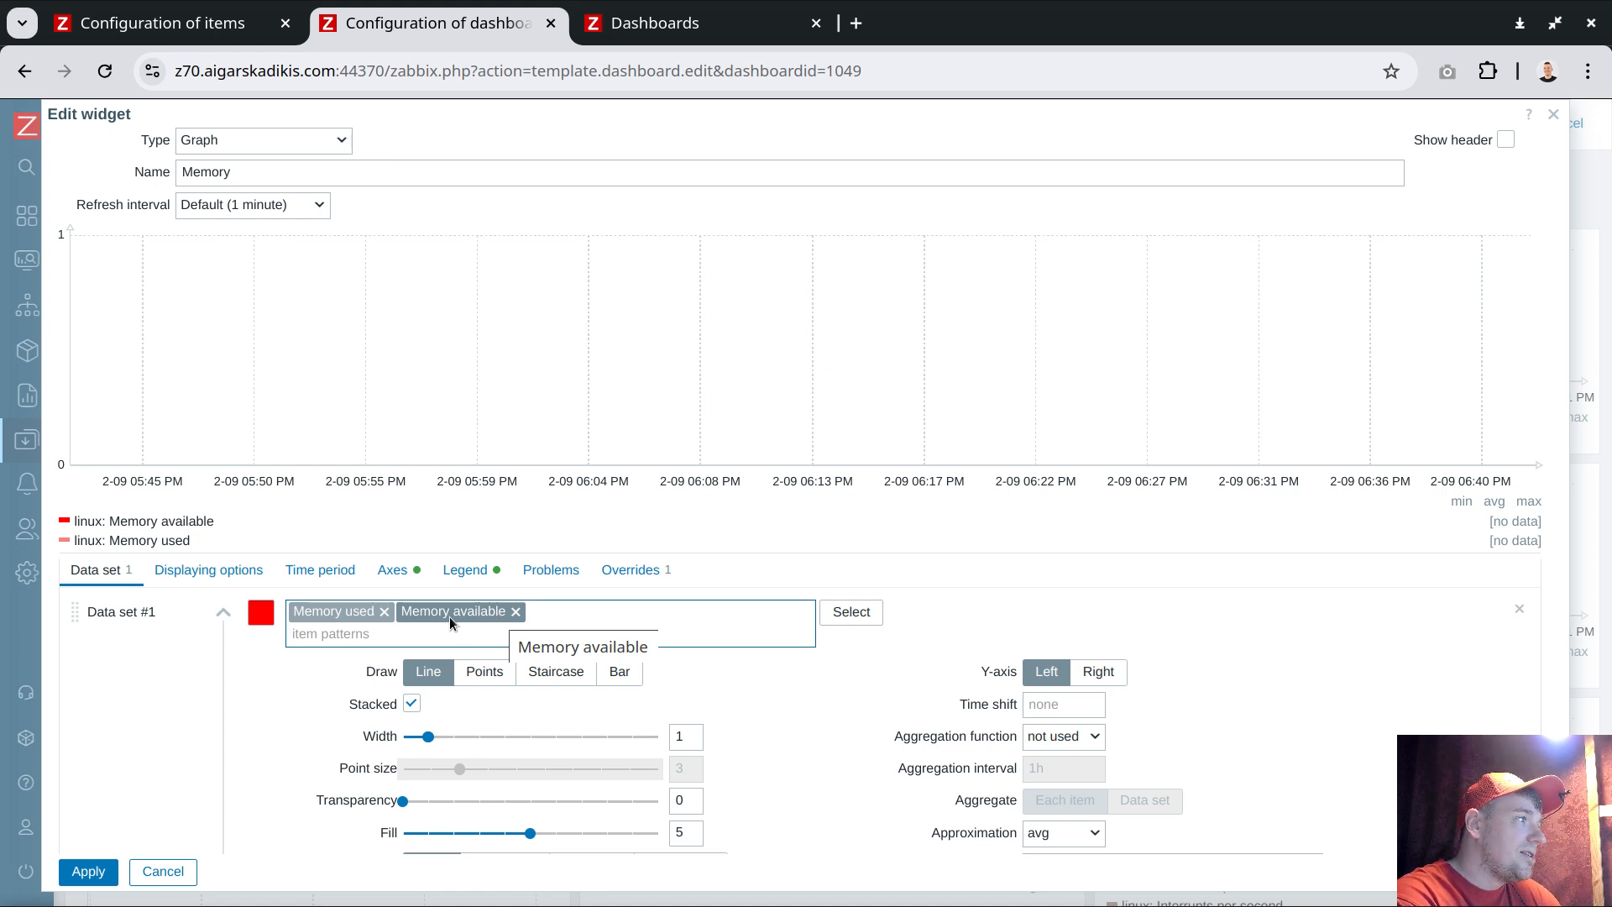
{"action": "left_click_drag", "start_coordinate": [455, 611], "coordinate": [499, 617]}
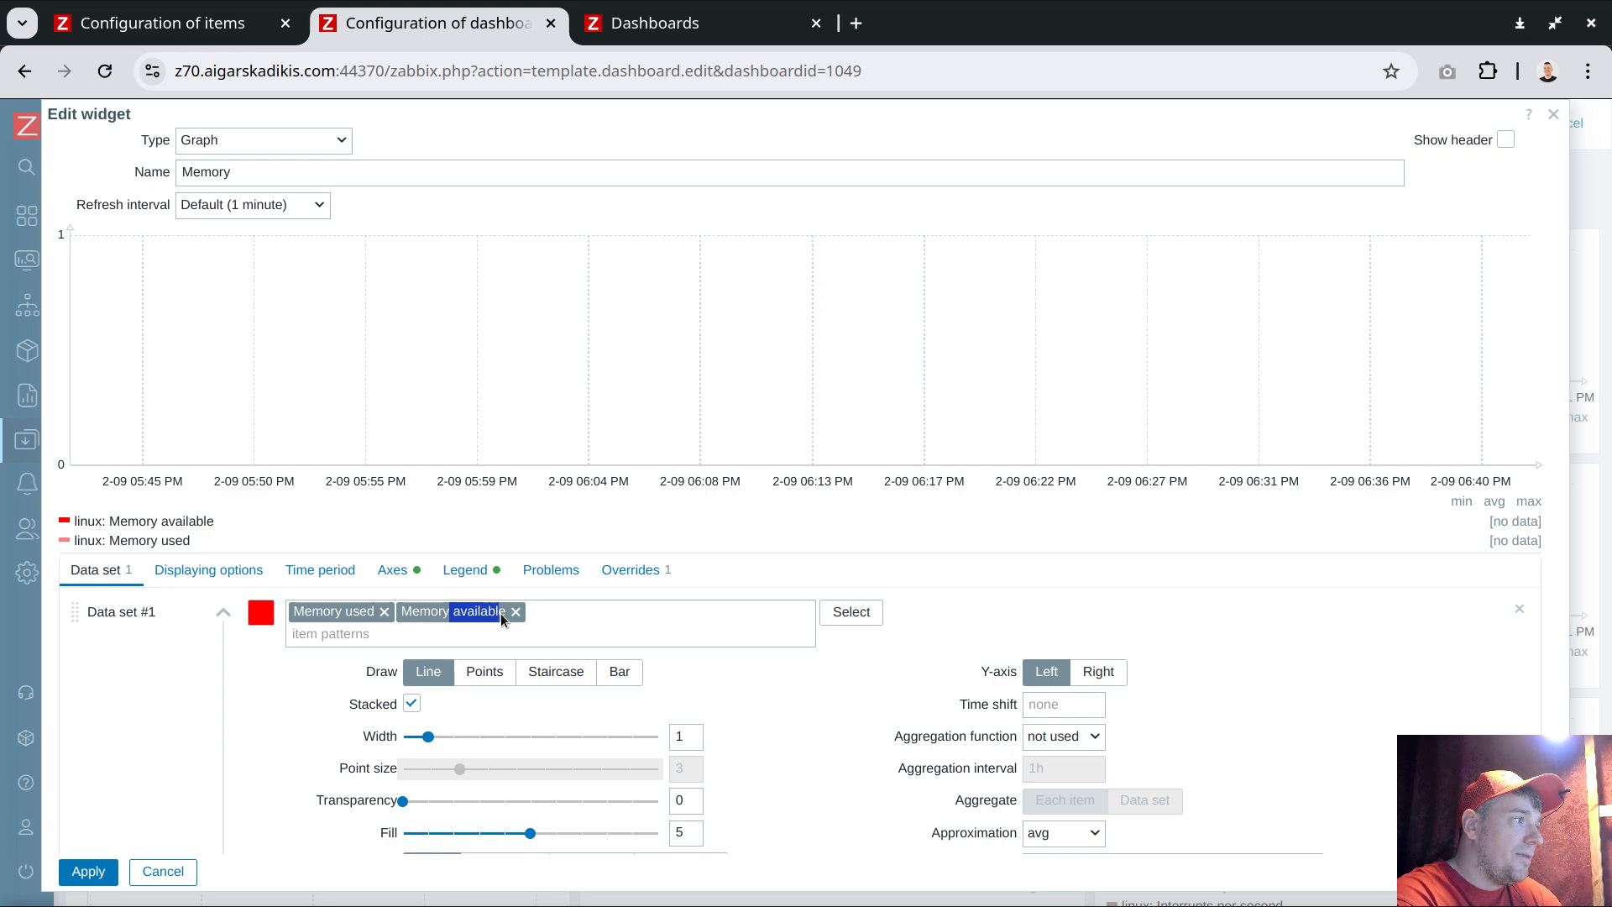
{"action": "left_click", "coordinate": [604, 637]}
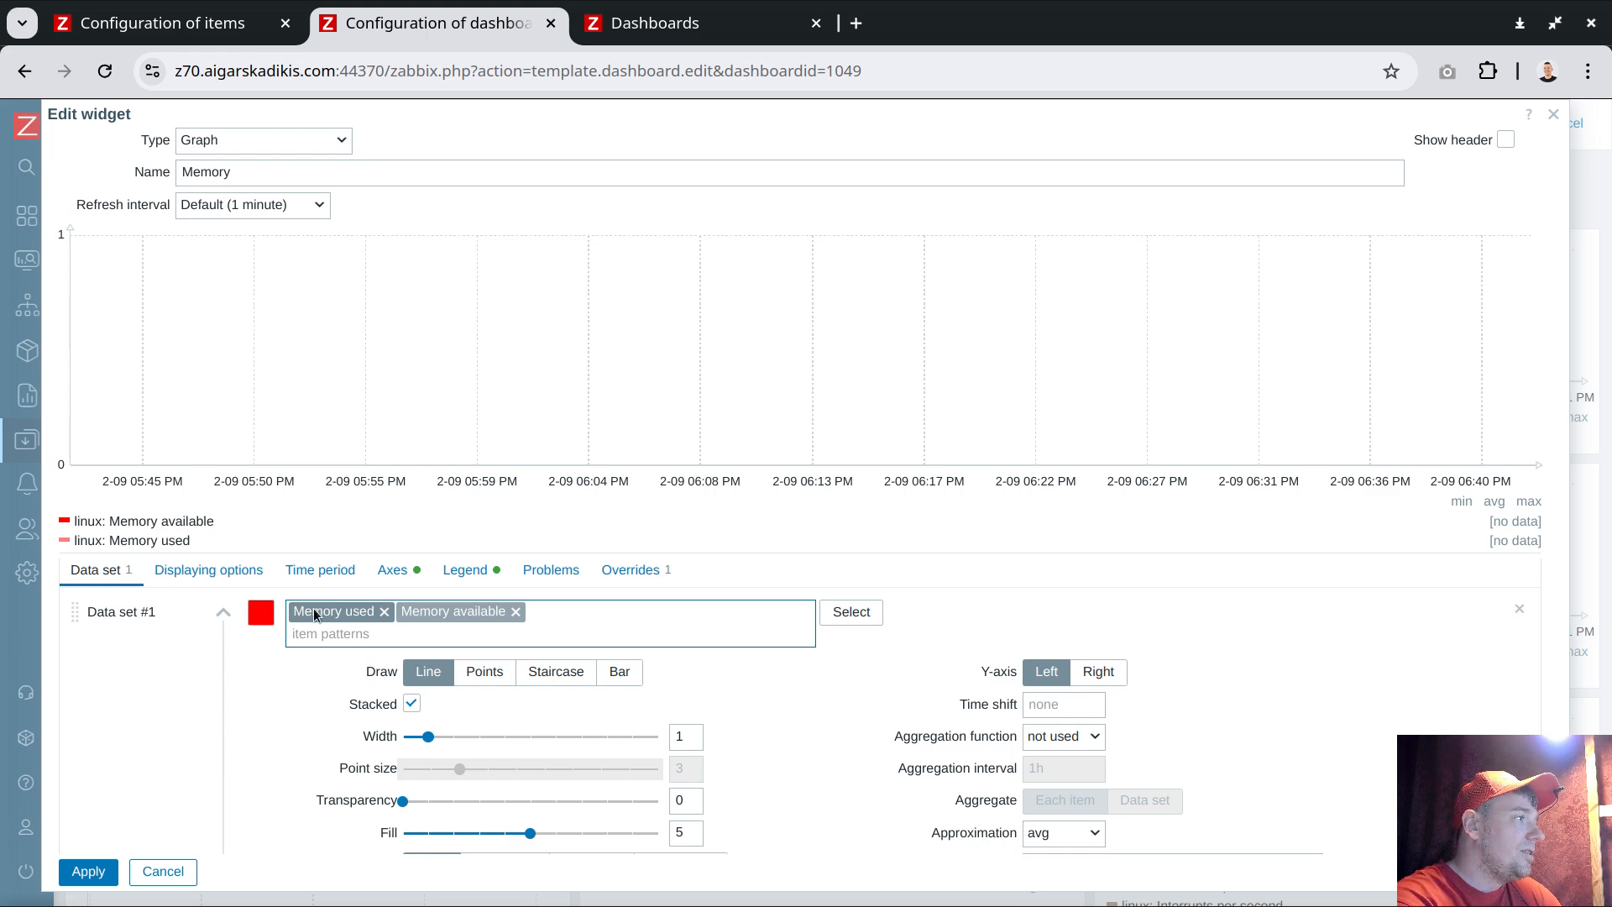
{"action": "left_click", "coordinate": [515, 612]}
Add a second data set coloured green containing the Memory total item
{"action": "scroll", "coordinate": [142, 772], "scroll_direction": "down", "scroll_amount": 2}
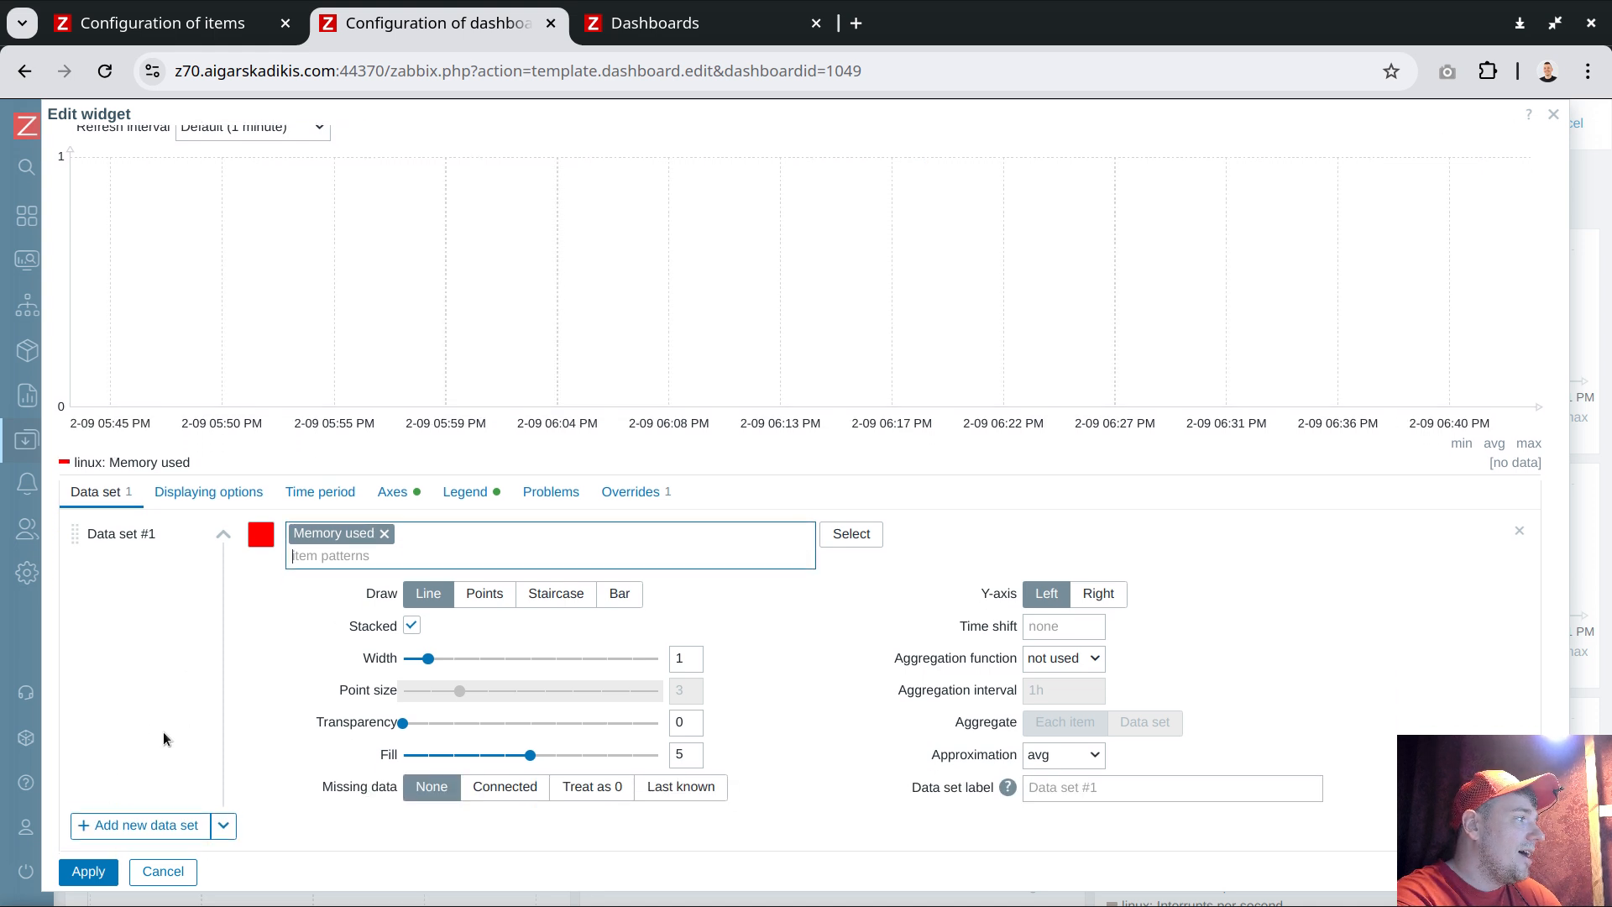
{"action": "left_click", "coordinate": [130, 826]}
{"action": "left_click", "coordinate": [262, 556]}
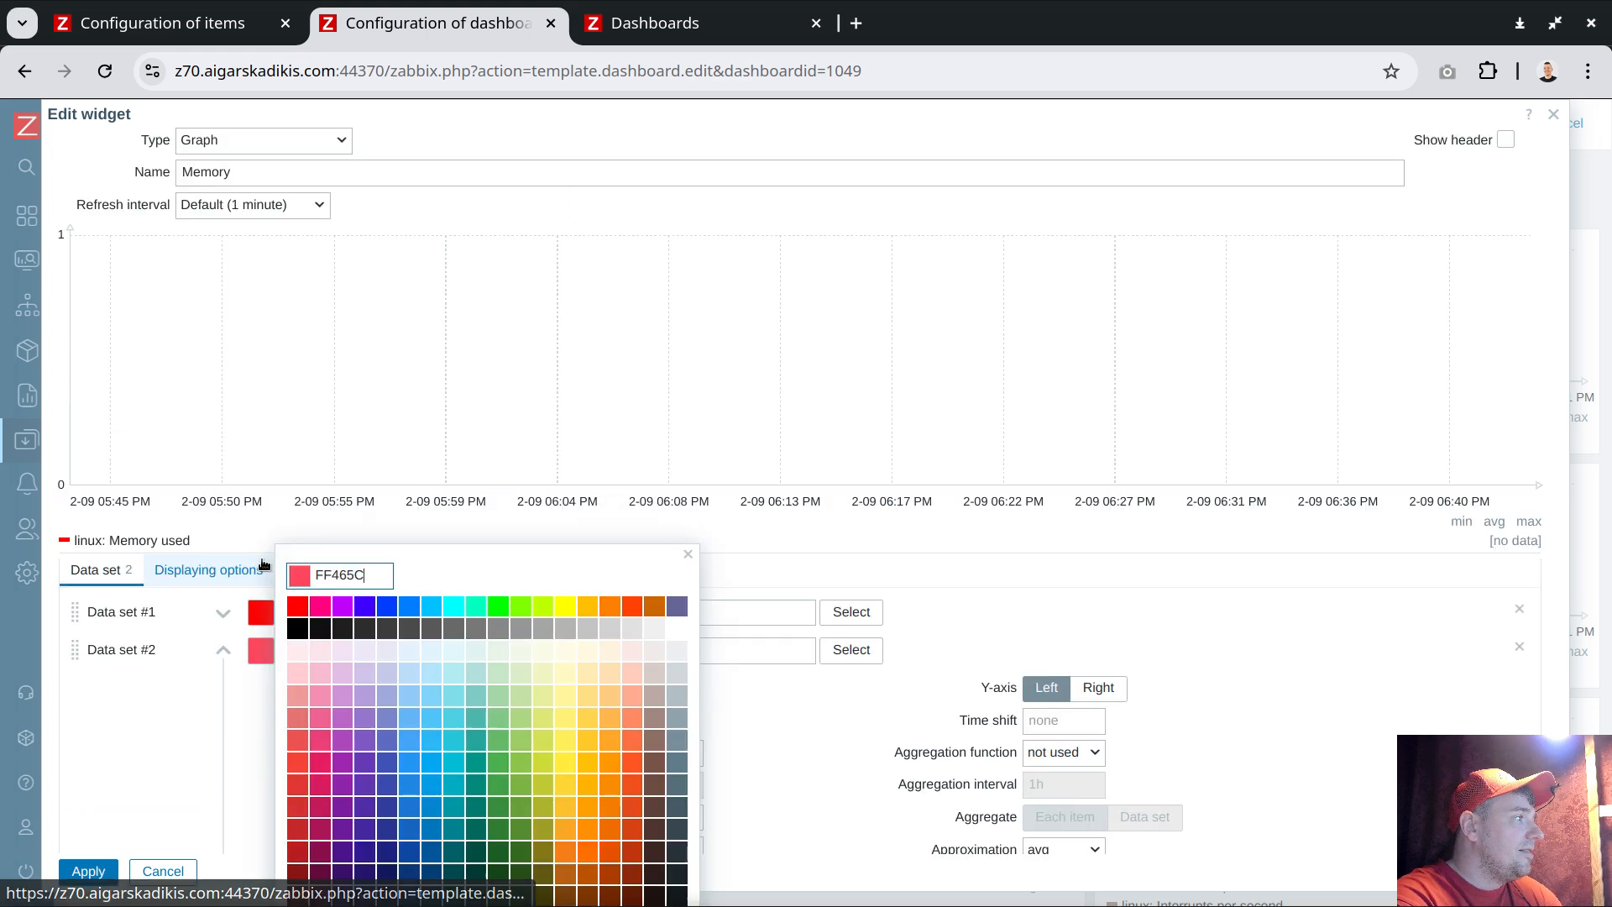
{"action": "left_click", "coordinate": [504, 606]}
{"action": "left_click", "coordinate": [361, 649]}
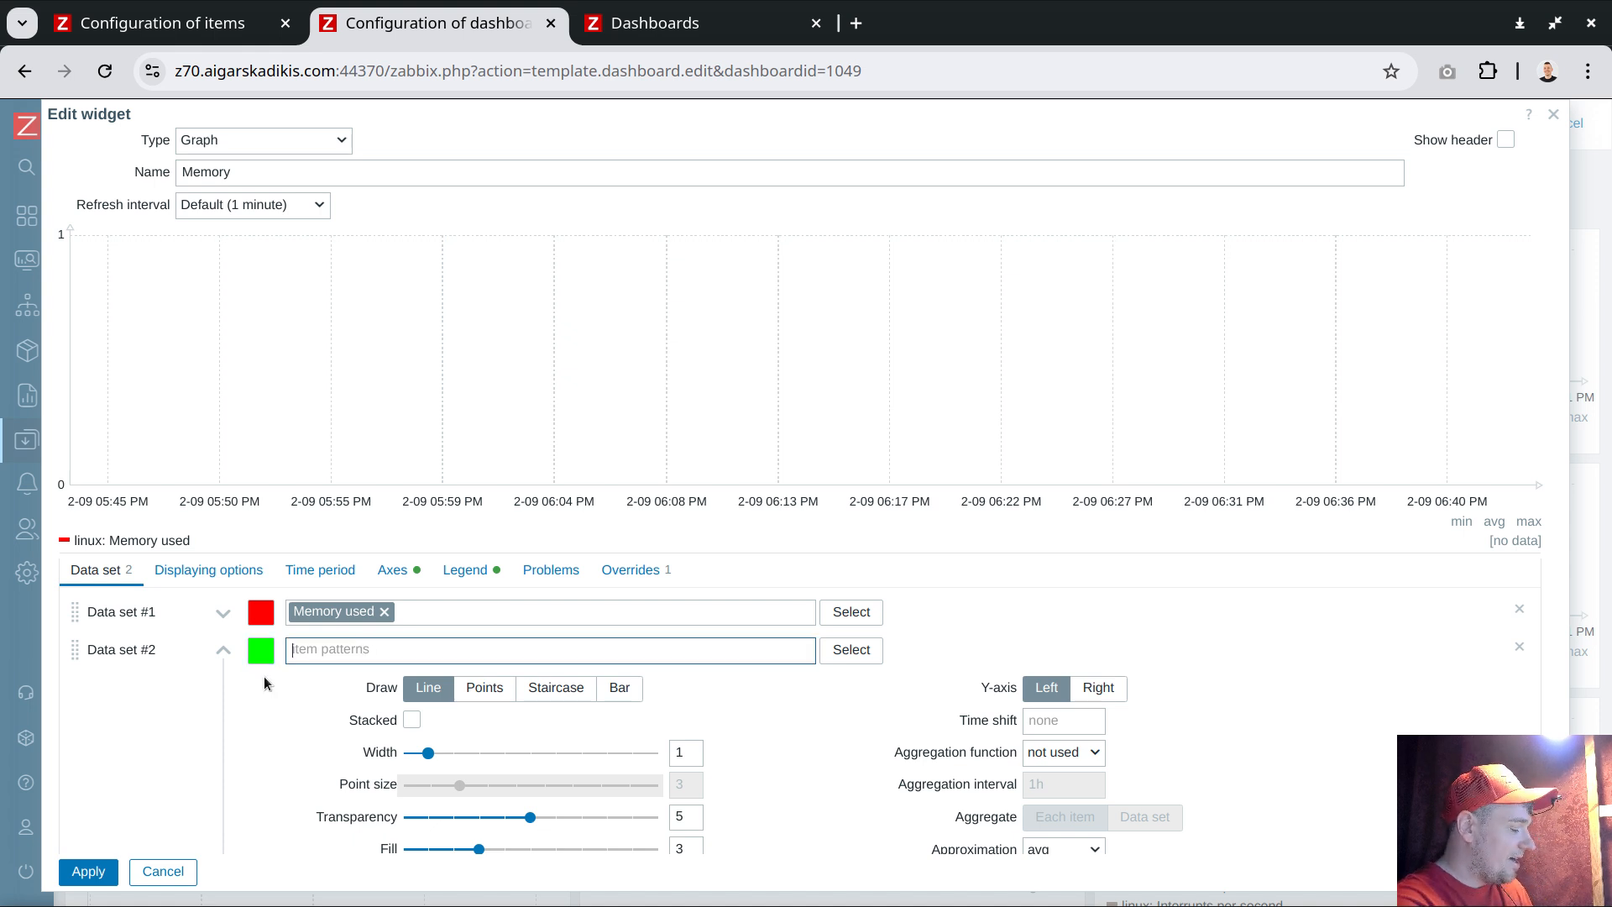
{"action": "type", "text": "Memor"}
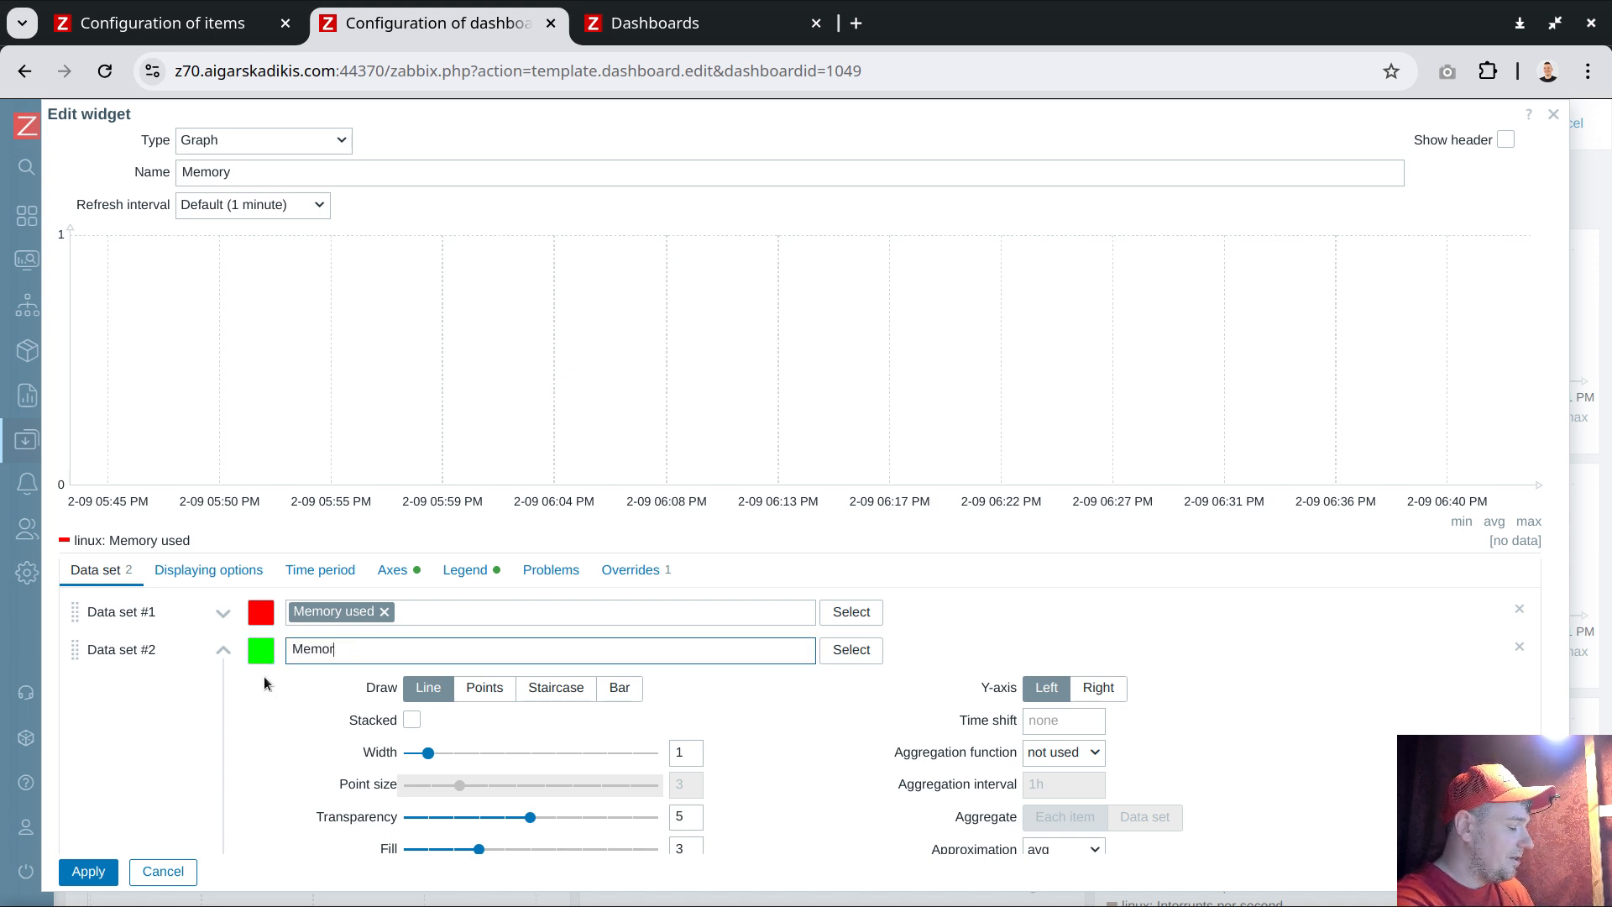
{"action": "type", "text": "y total"}
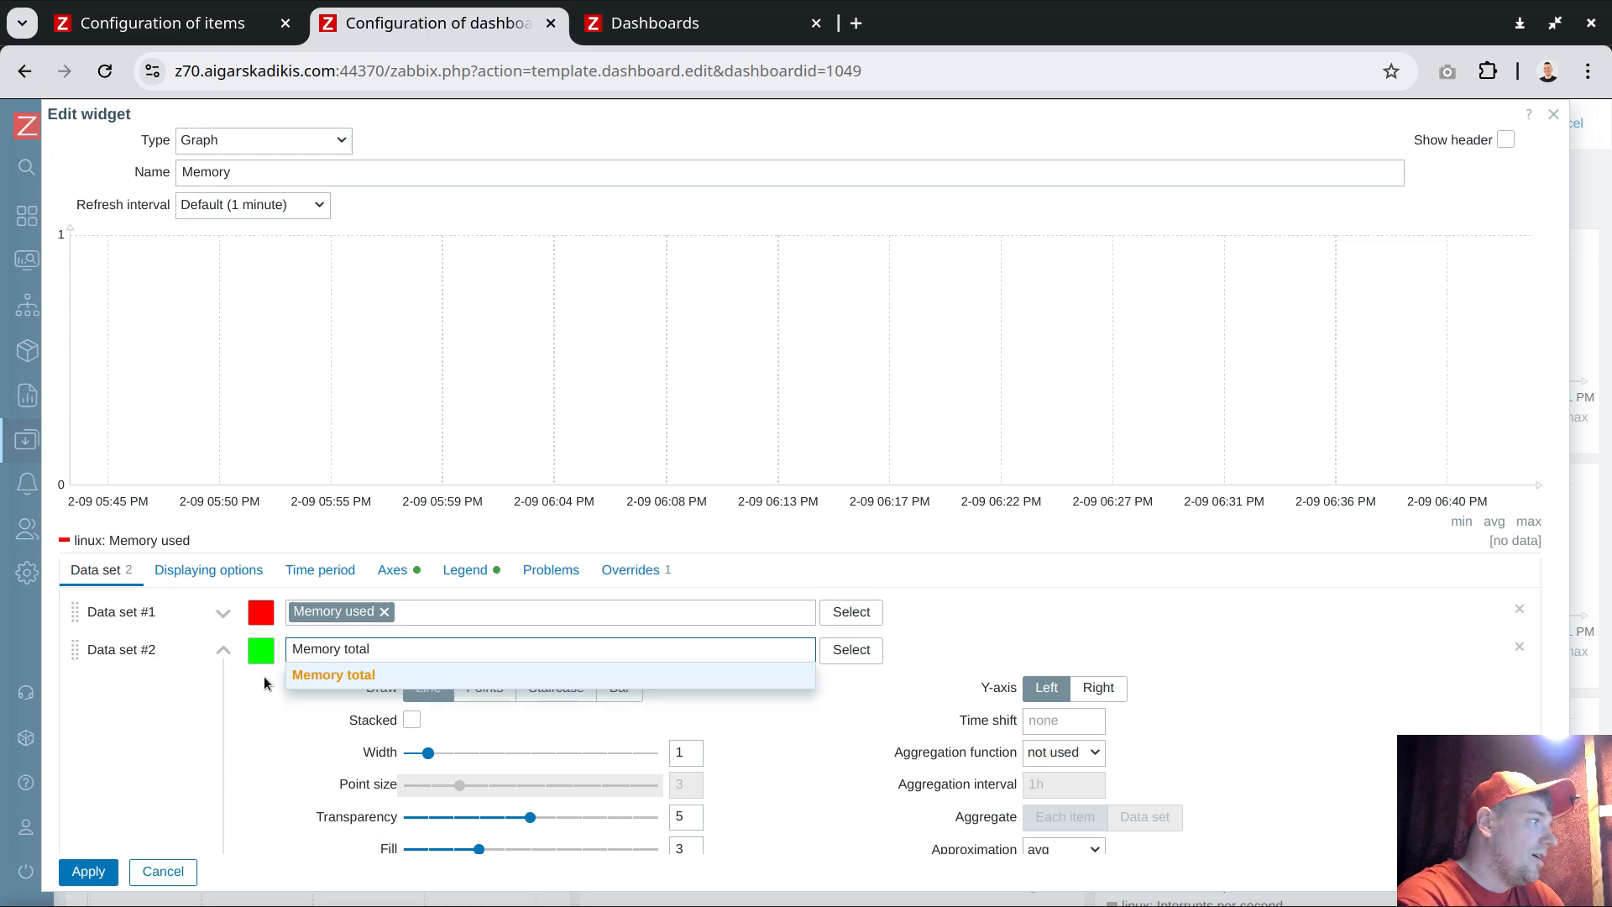
{"action": "left_click", "coordinate": [335, 677]}
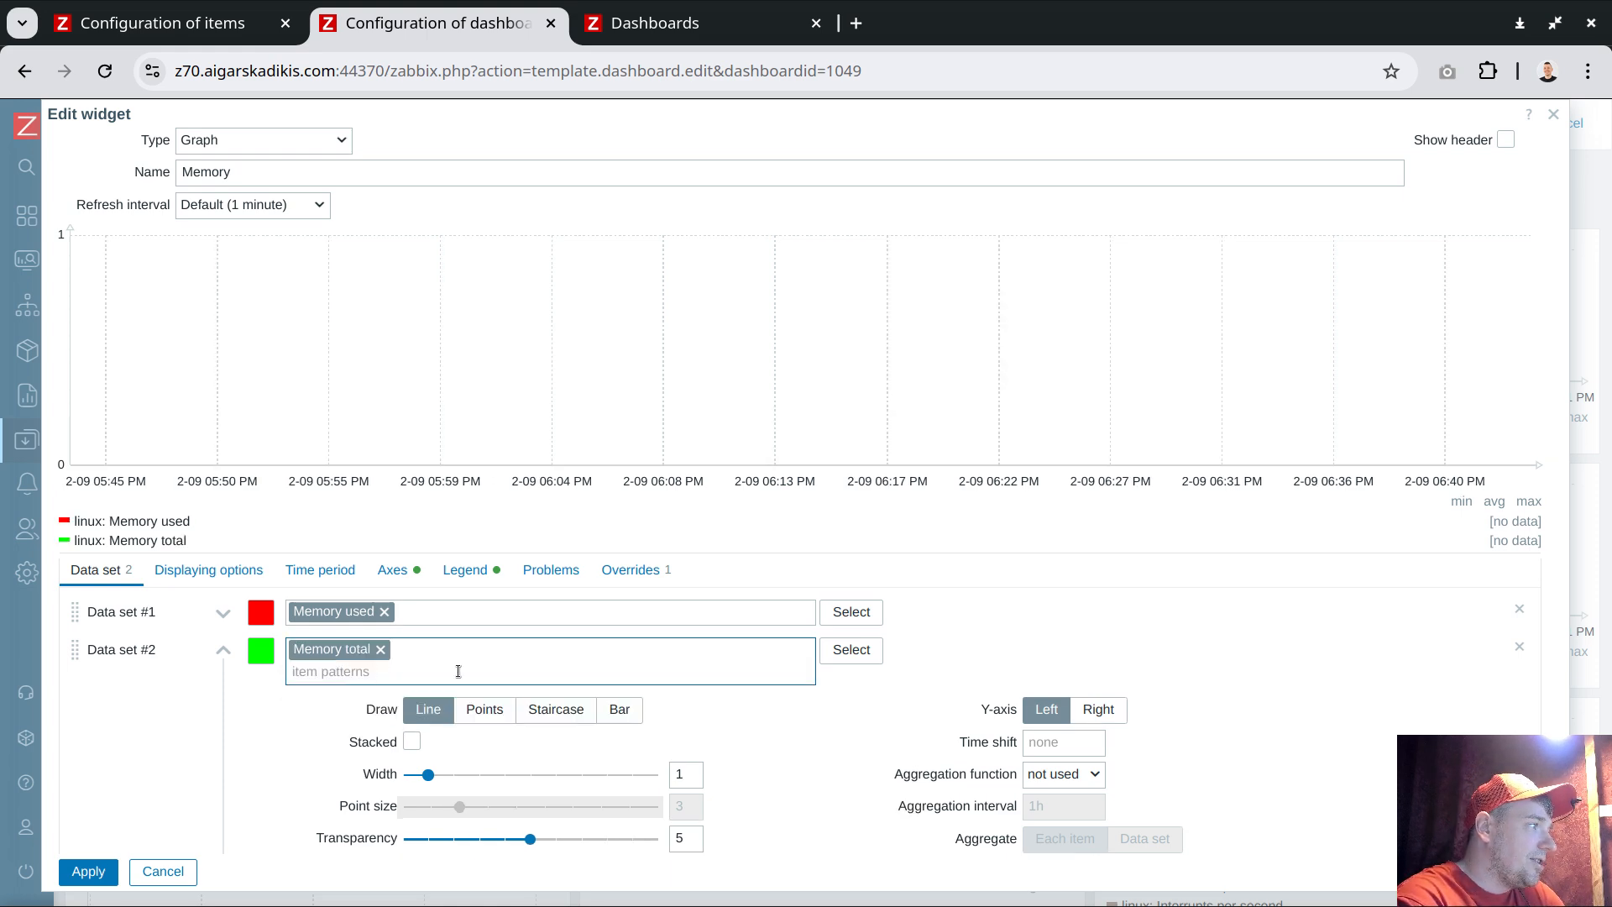
Stack the Memory total data set, move it above Memory used, and save the widget and dashboard changes
{"action": "left_click", "coordinate": [411, 742]}
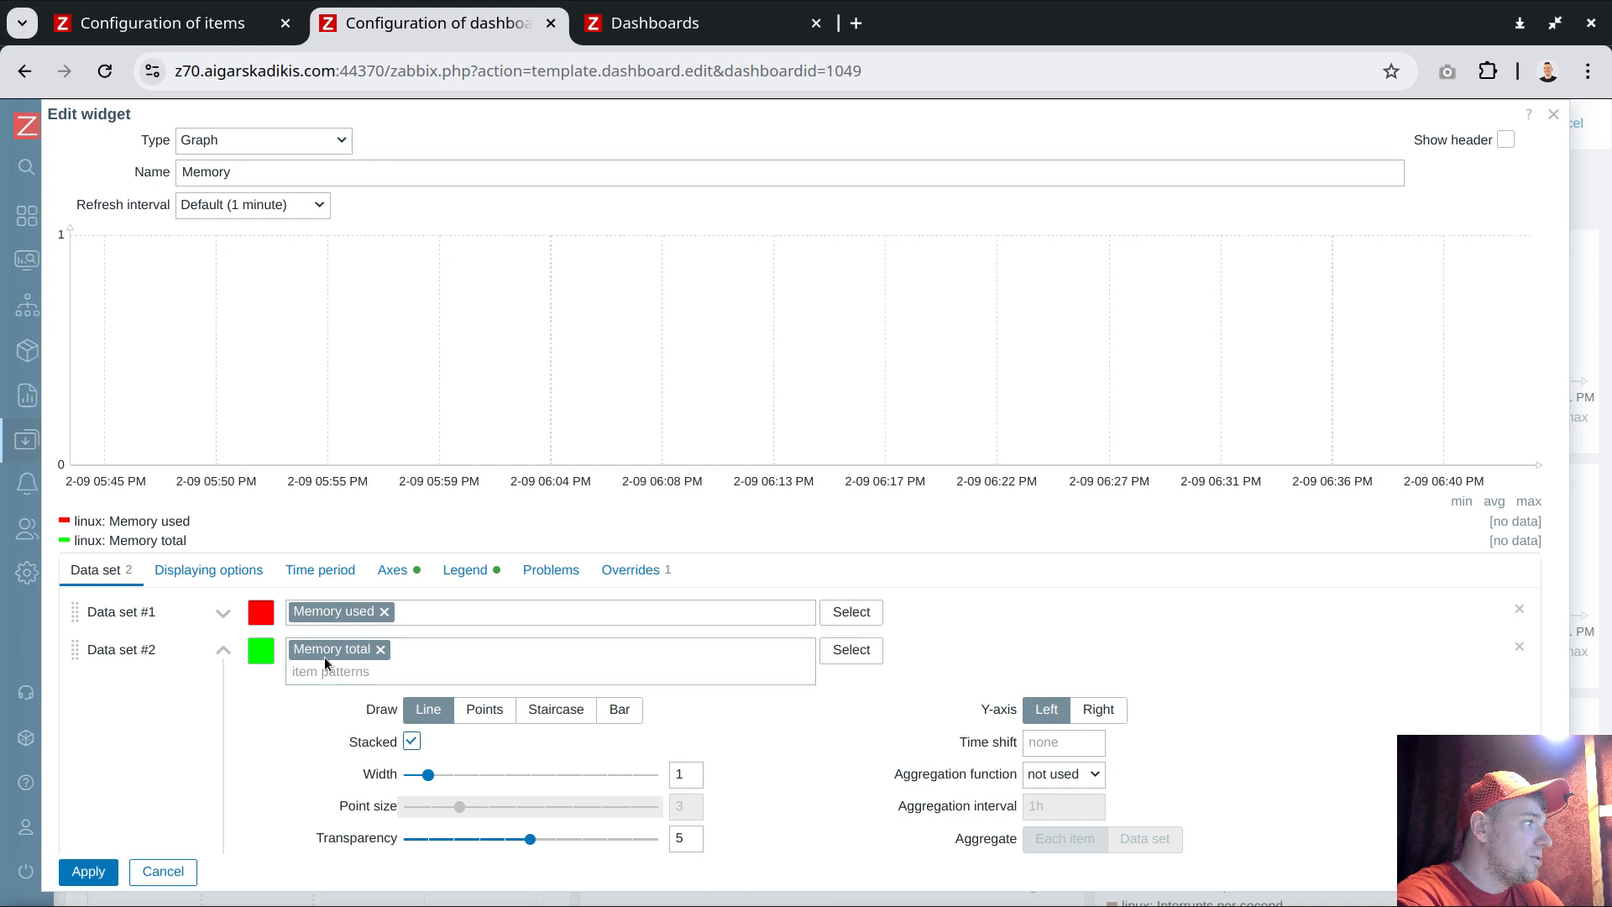
{"action": "left_click_drag", "start_coordinate": [90, 651], "coordinate": [94, 613]}
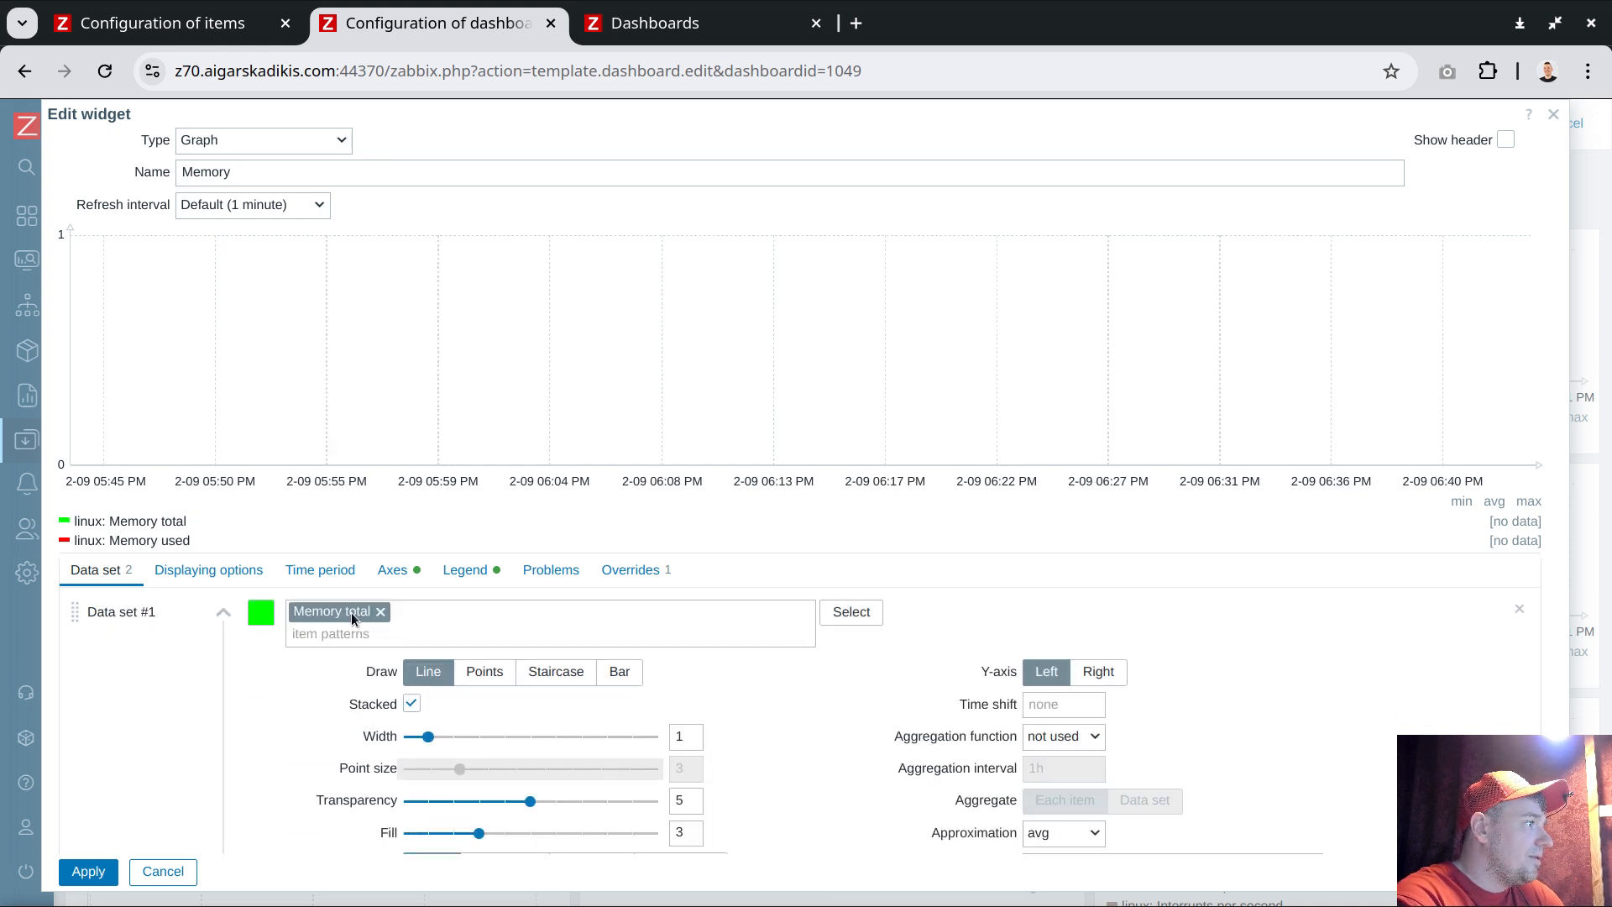
{"action": "scroll", "coordinate": [378, 606], "scroll_direction": "down", "scroll_amount": 2}
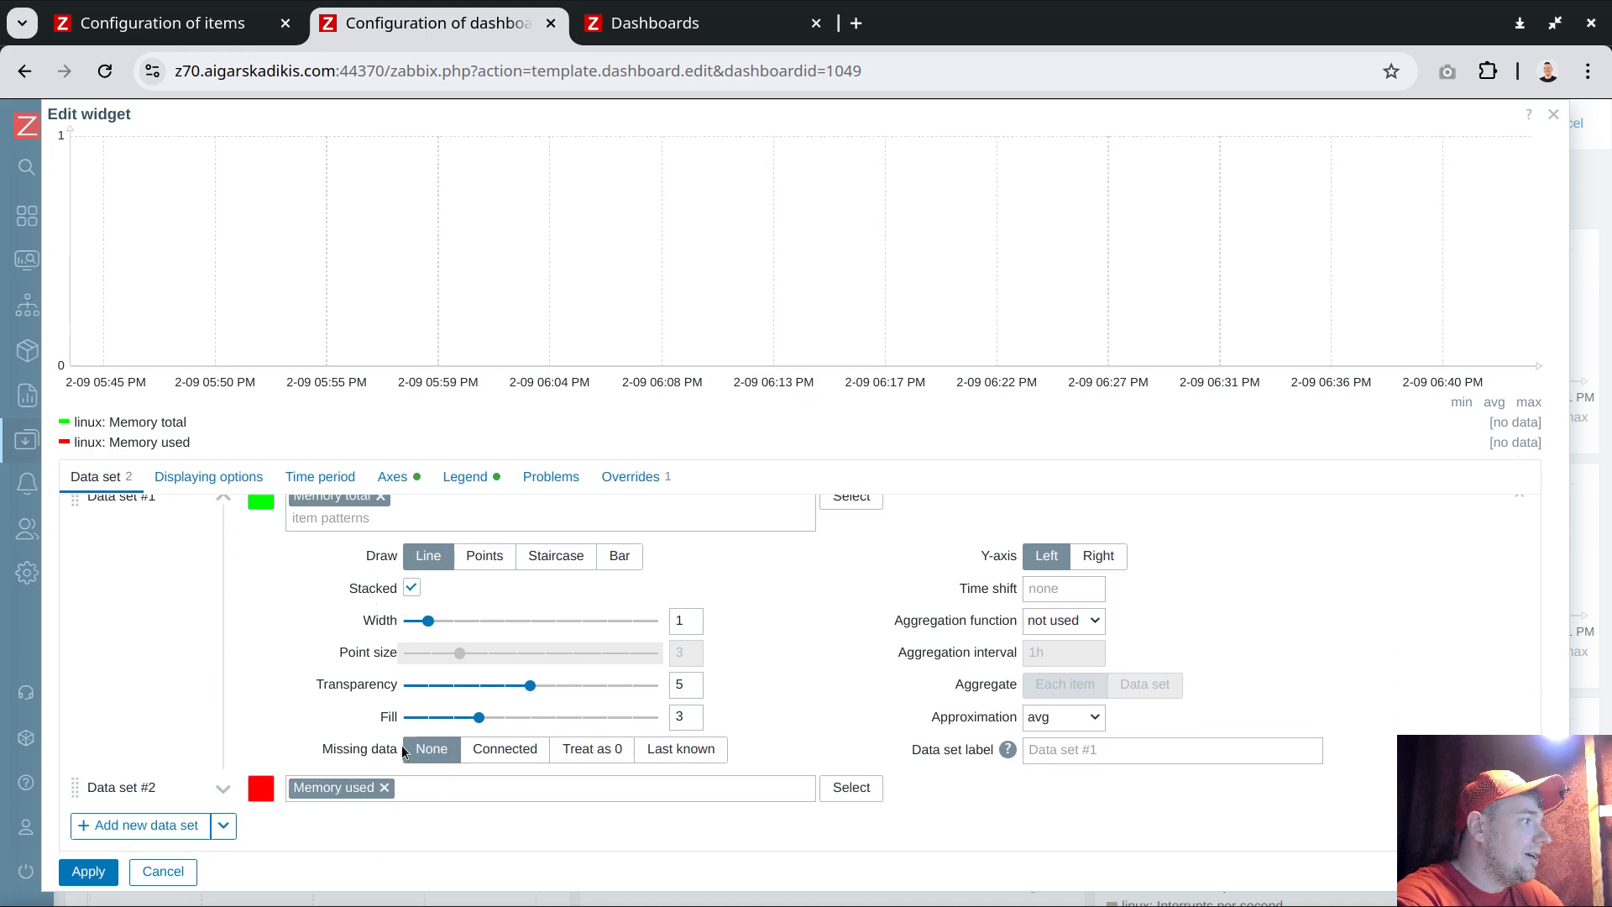
{"action": "scroll", "coordinate": [435, 628], "scroll_direction": "up", "scroll_amount": 2}
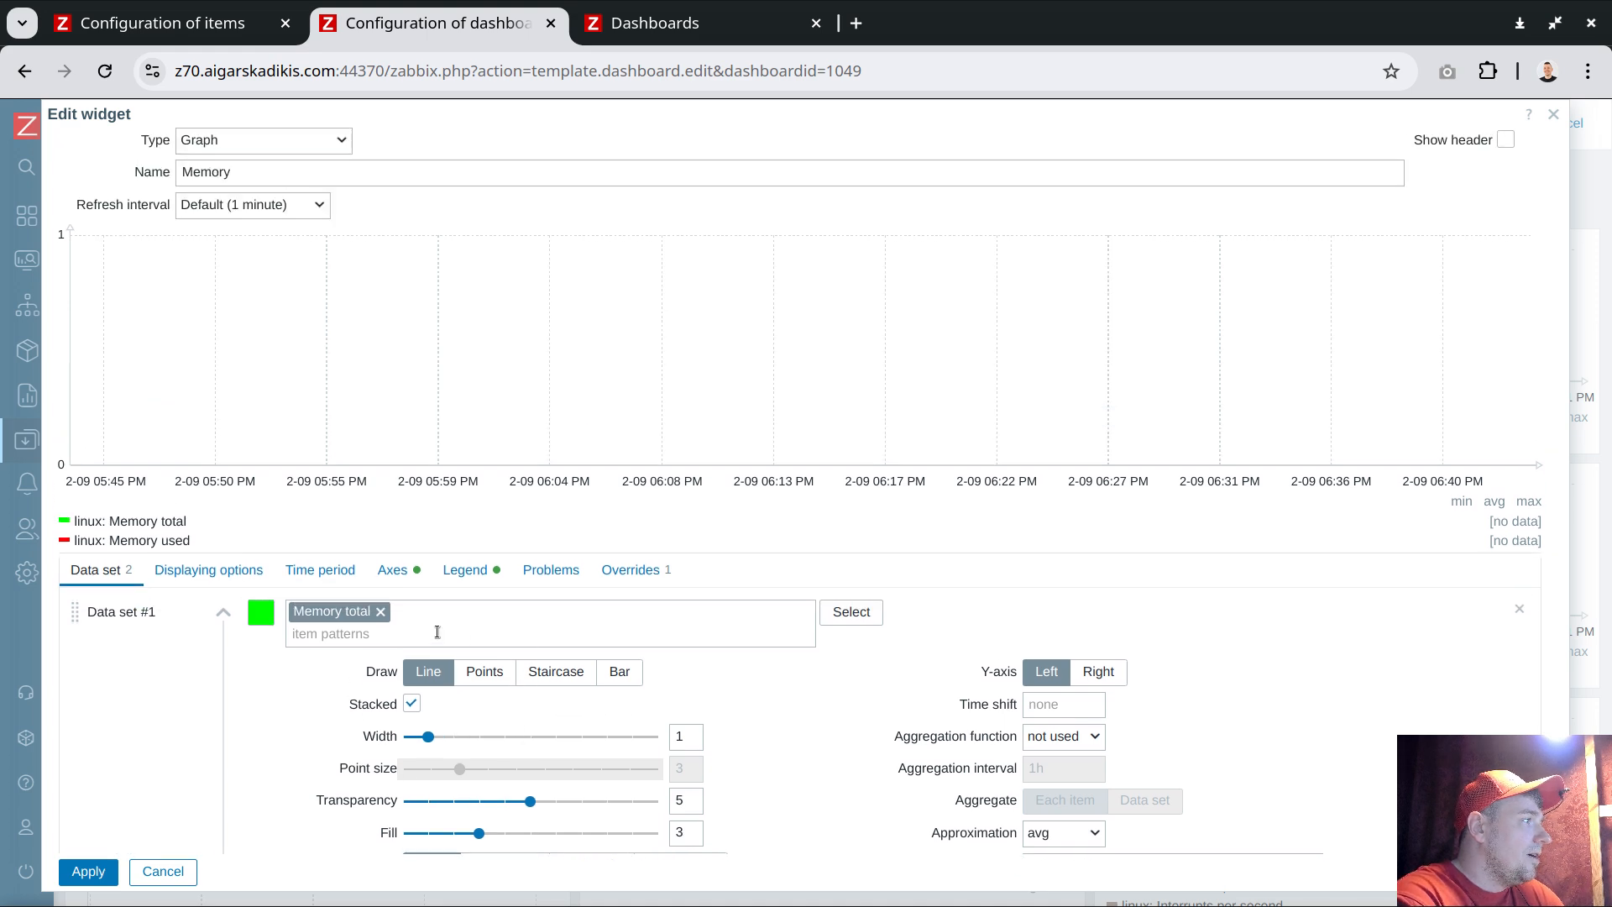
{"action": "scroll", "coordinate": [424, 641], "scroll_direction": "down", "scroll_amount": 2}
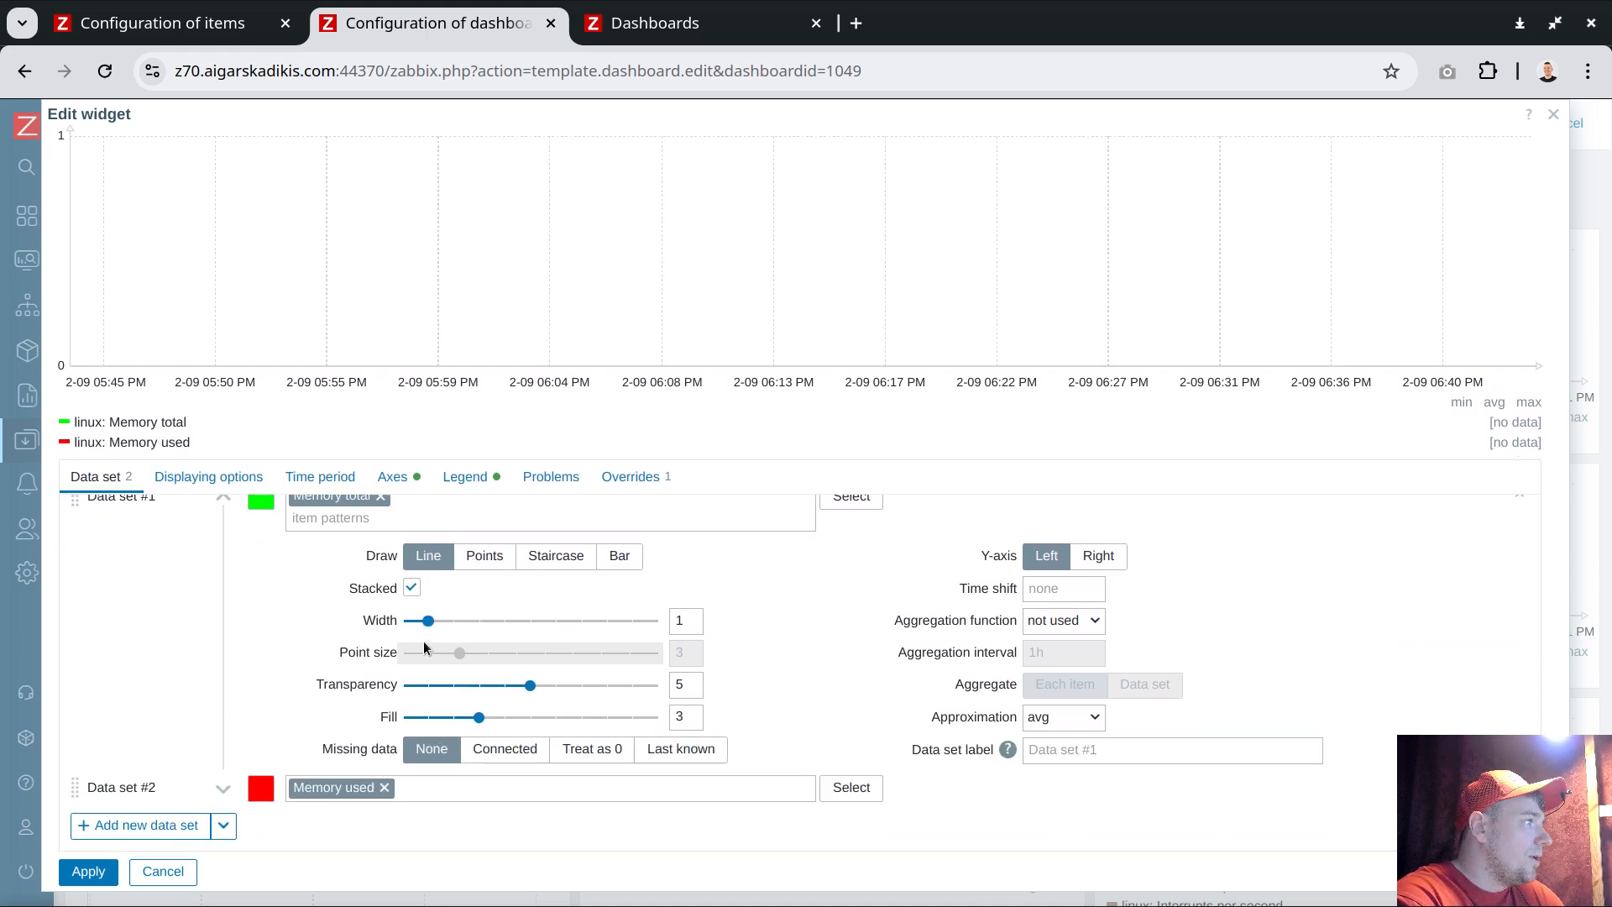
{"action": "left_click", "coordinate": [87, 872]}
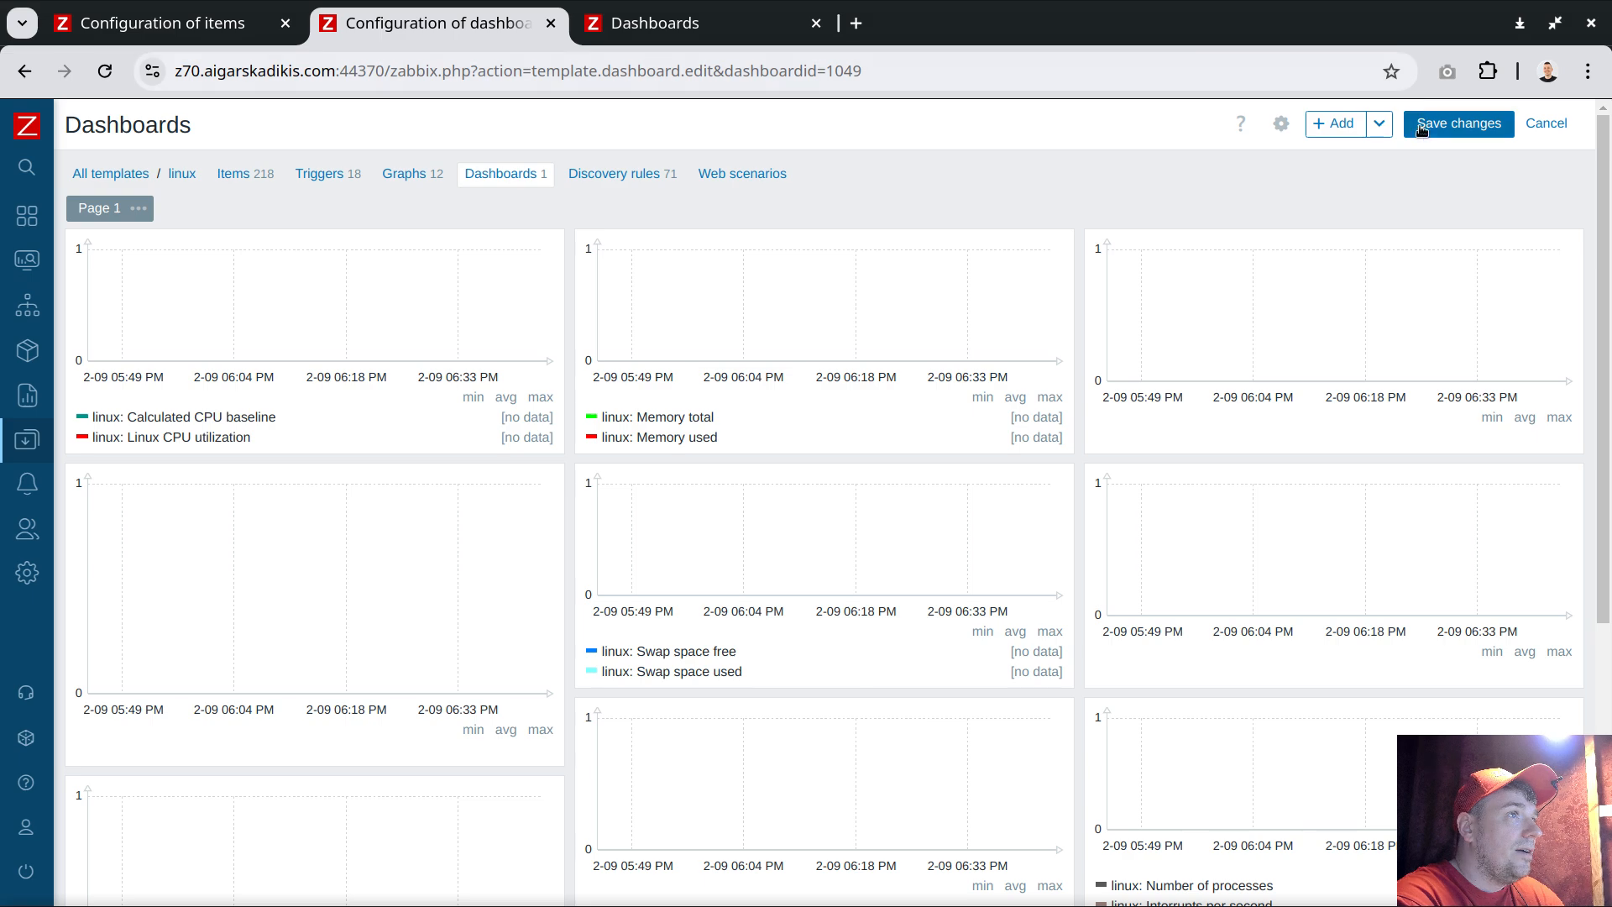
{"action": "left_click", "coordinate": [1459, 124]}
Reload the host dashboard and examine the Memory graph's legend for the total and used series
{"action": "left_click", "coordinate": [660, 26]}
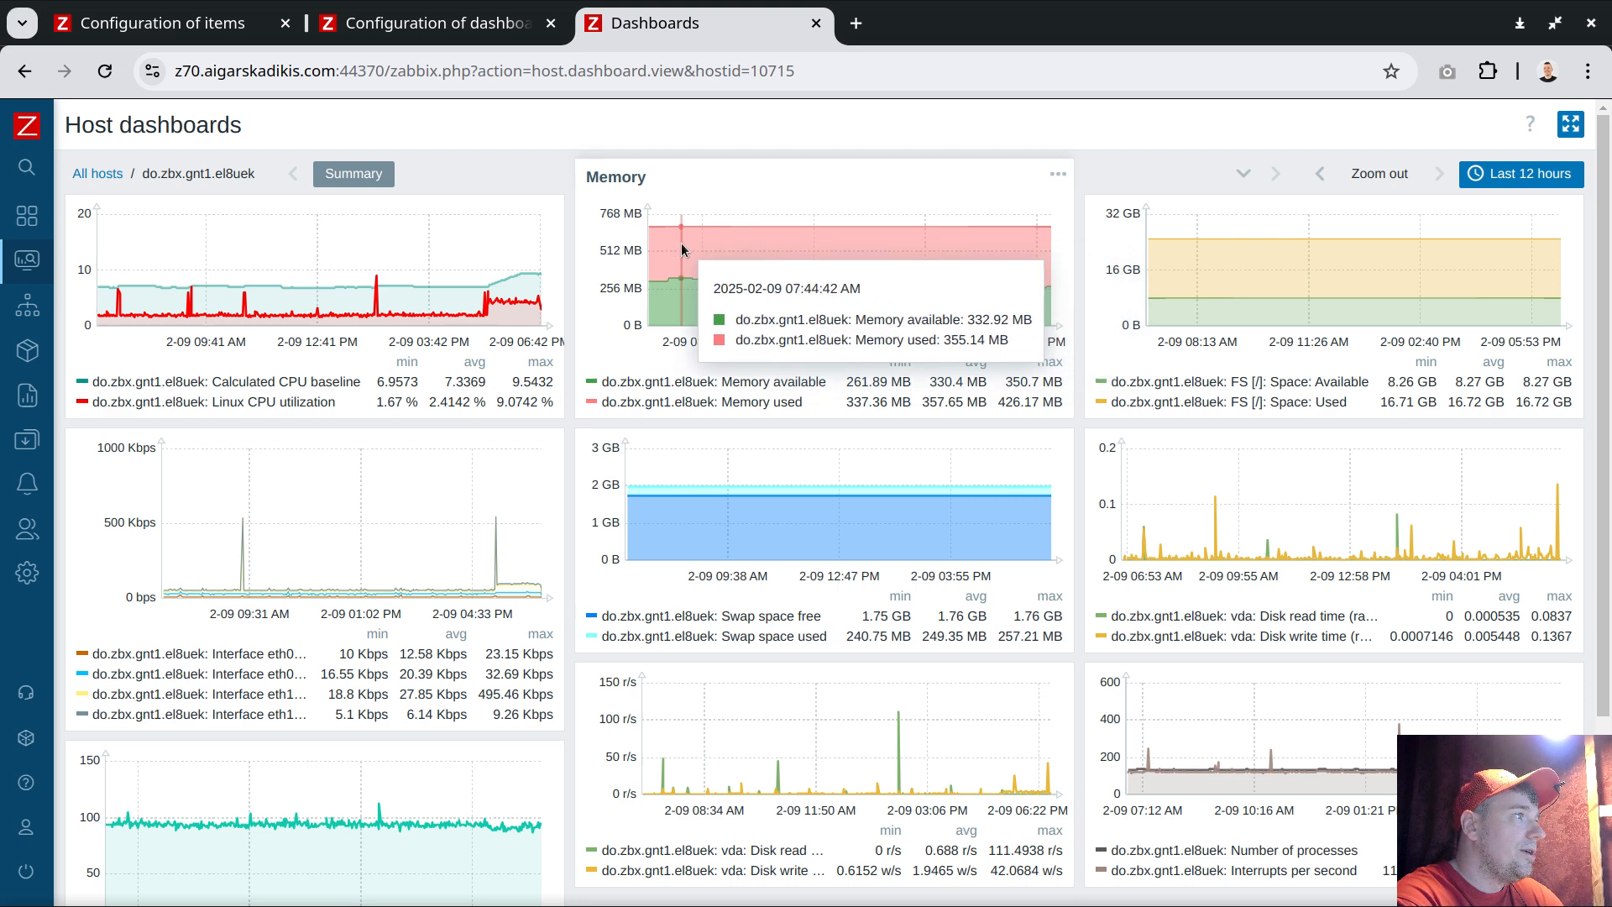
{"action": "left_click", "coordinate": [103, 72]}
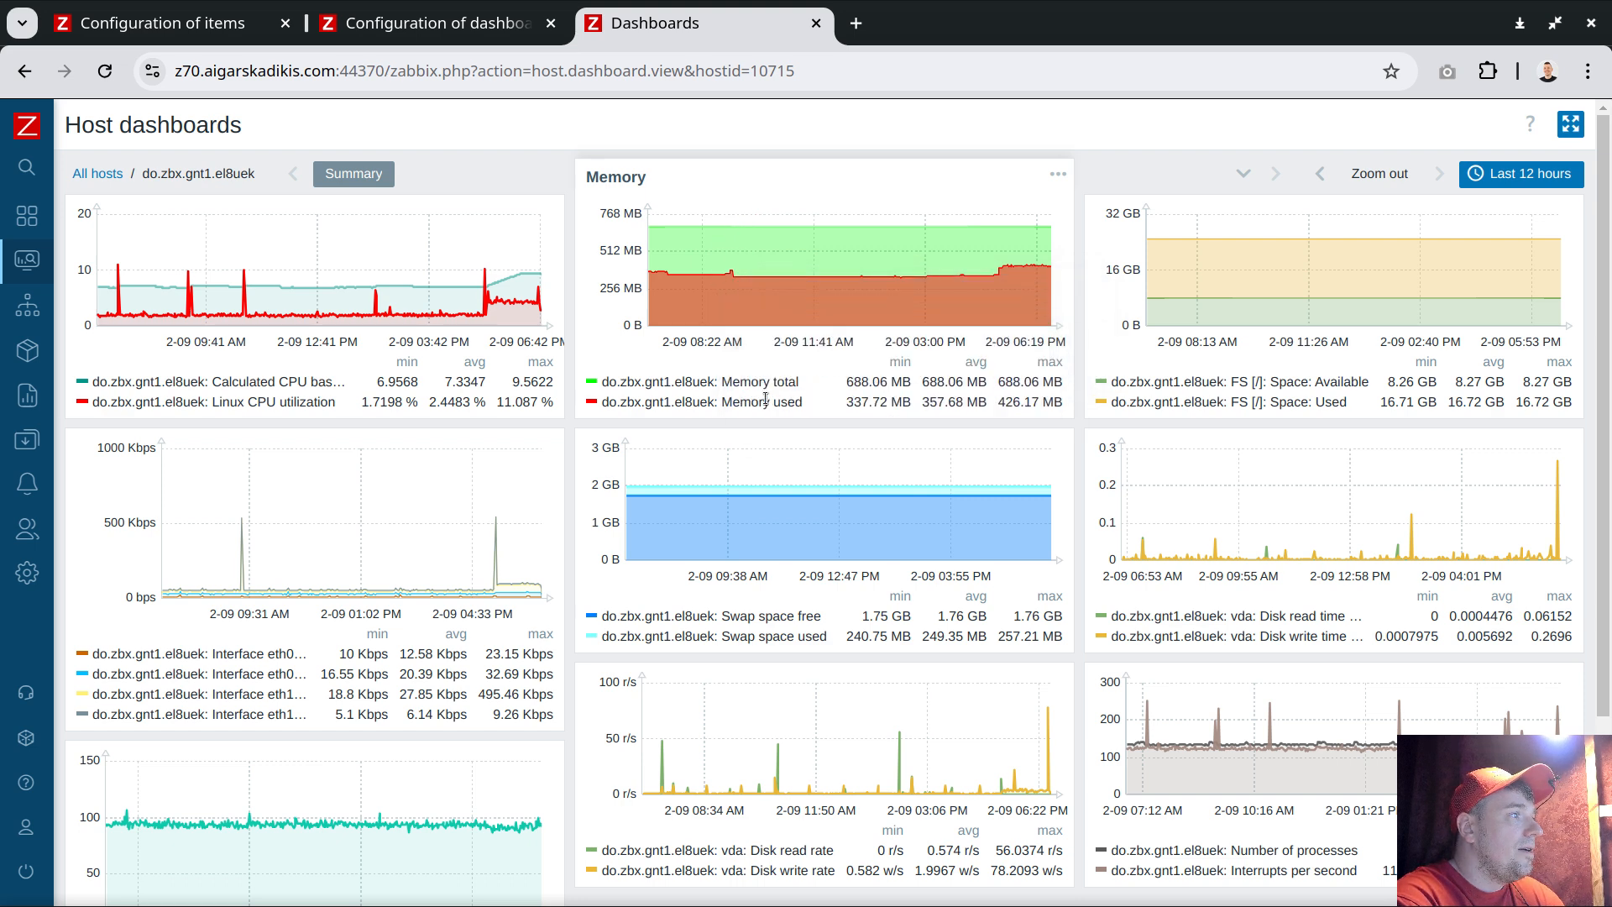
{"action": "left_click_drag", "start_coordinate": [774, 402], "coordinate": [804, 404]}
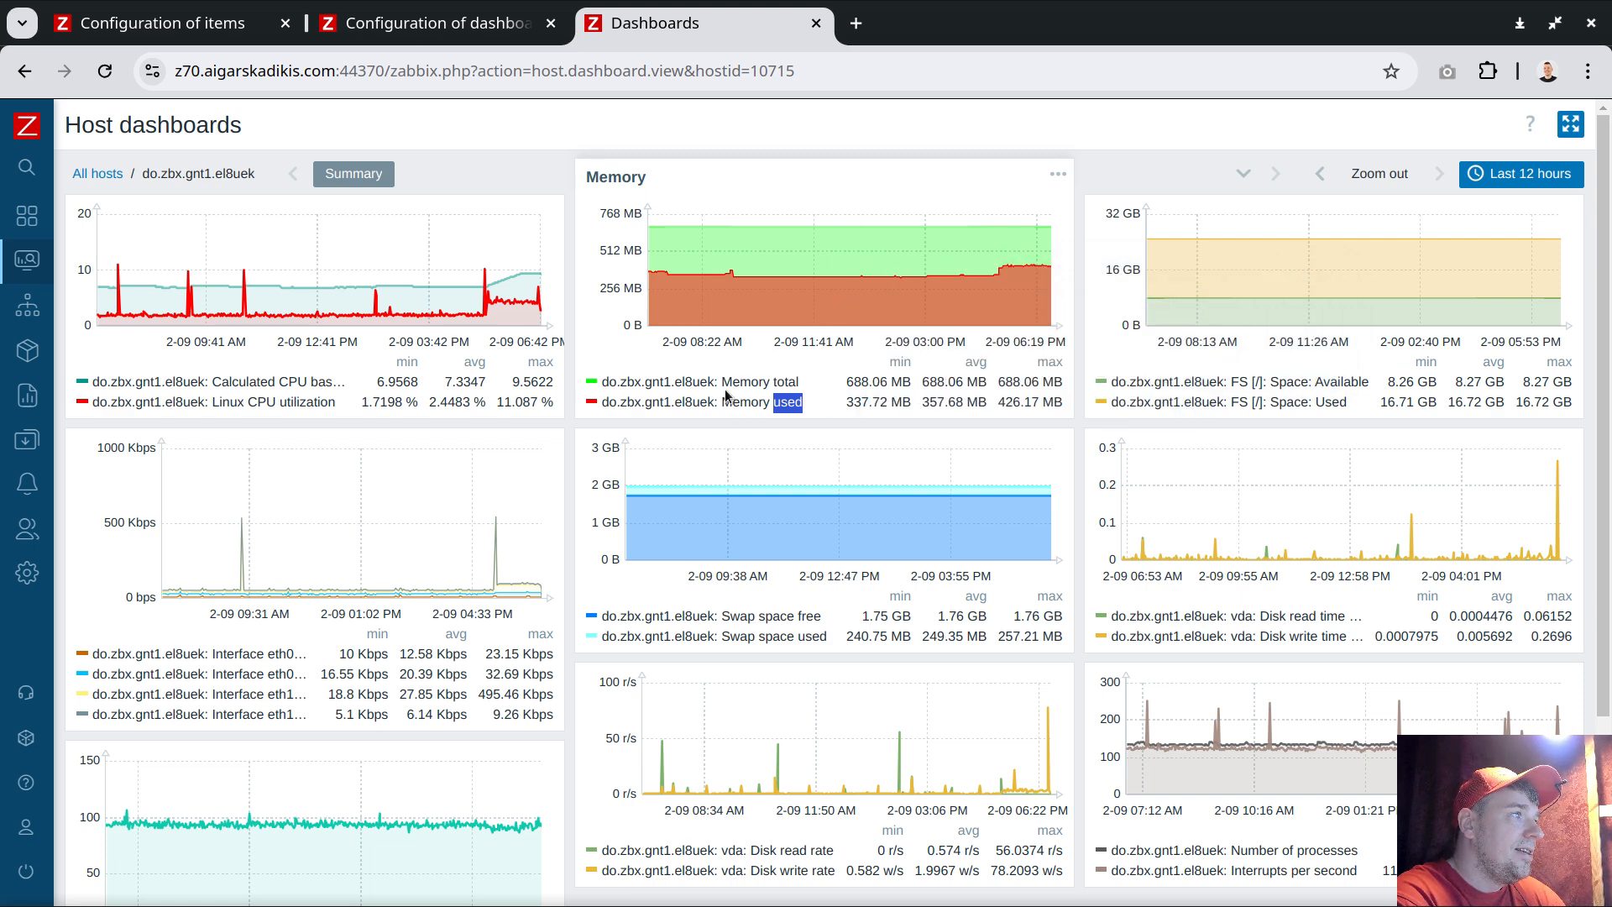
{"action": "left_click_drag", "start_coordinate": [722, 382], "coordinate": [807, 388]}
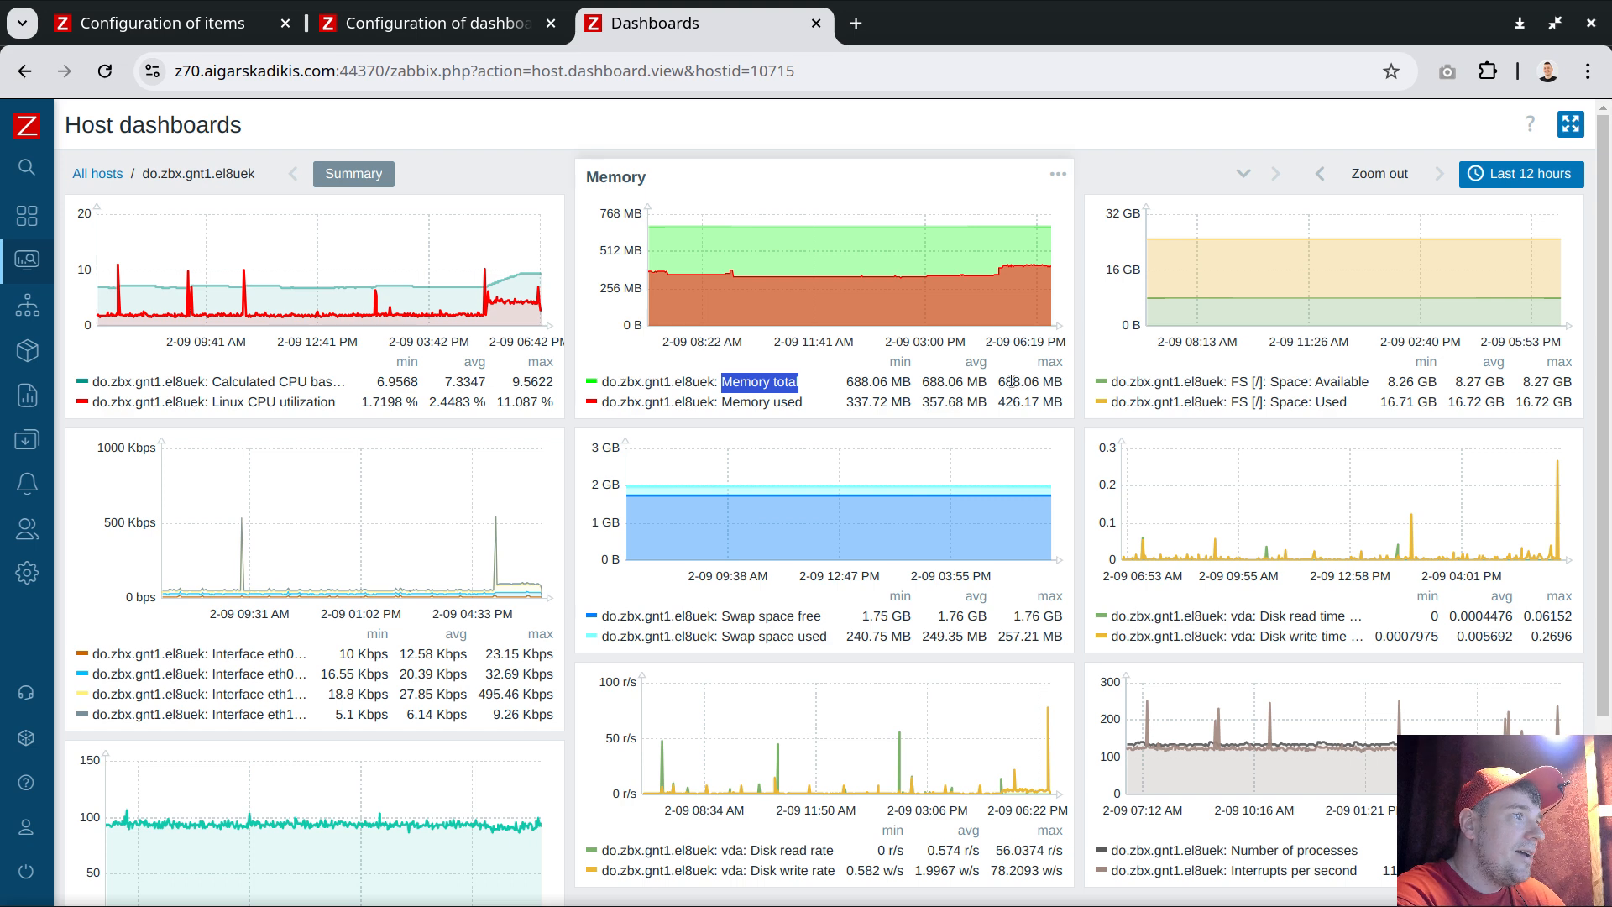
{"action": "double_click", "coordinate": [894, 363]}
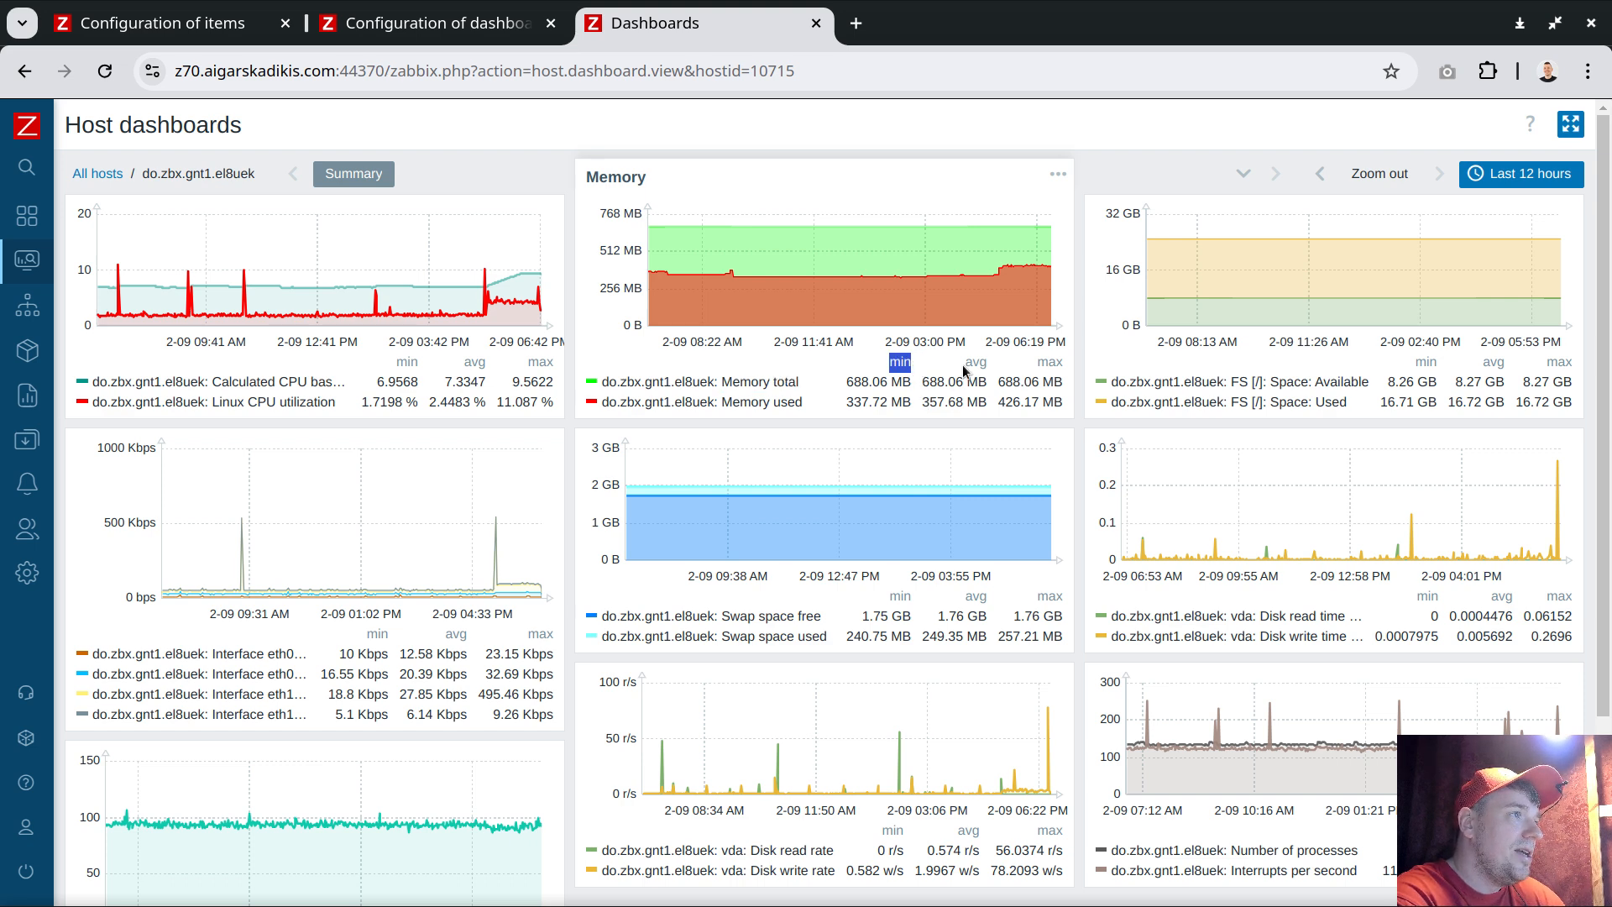
{"action": "double_click", "coordinate": [976, 362]}
{"action": "double_click", "coordinate": [1050, 363]}
{"action": "left_click", "coordinate": [852, 381]}
{"action": "left_click_drag", "start_coordinate": [852, 380], "coordinate": [1063, 382]}
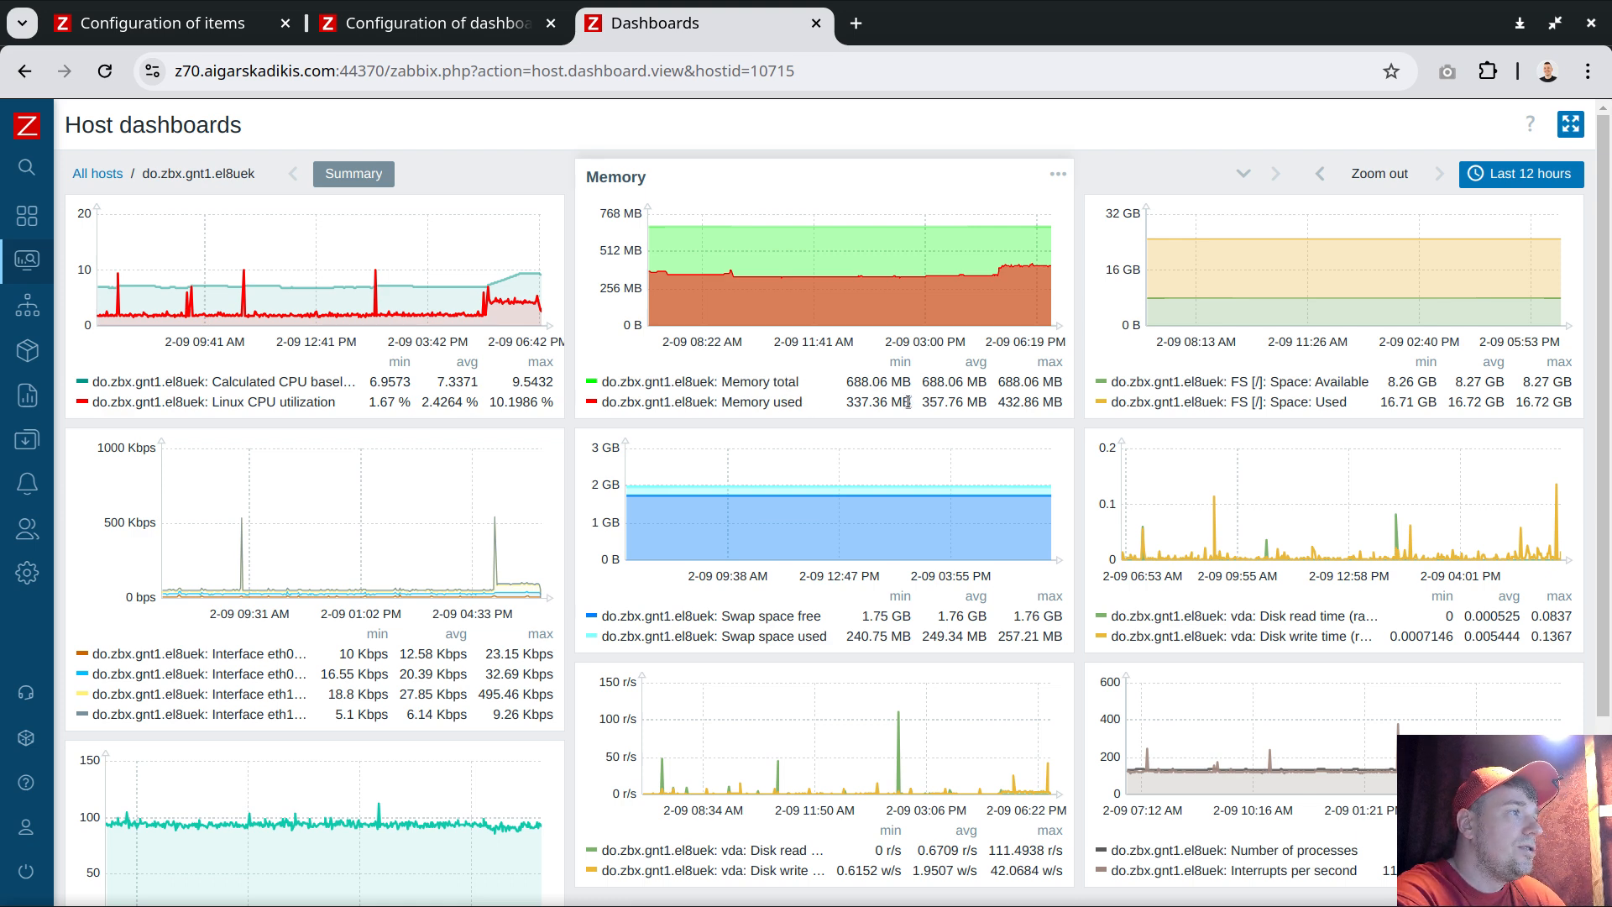
{"action": "mouse_move", "coordinate": [991, 260]}
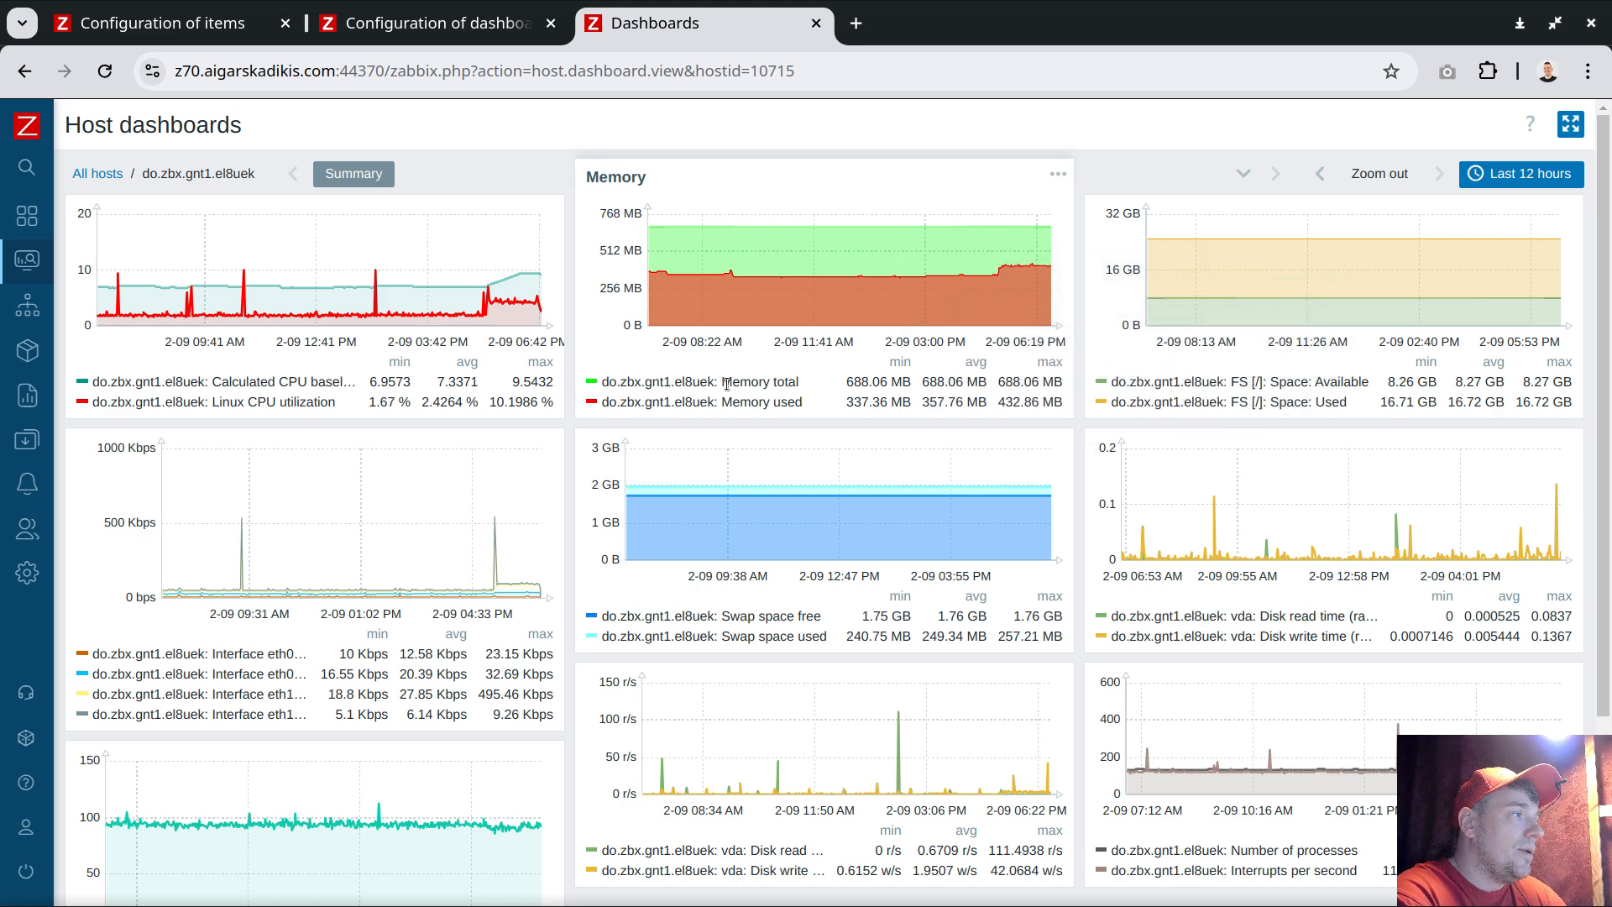
{"action": "left_click_drag", "start_coordinate": [722, 382], "coordinate": [1028, 404]}
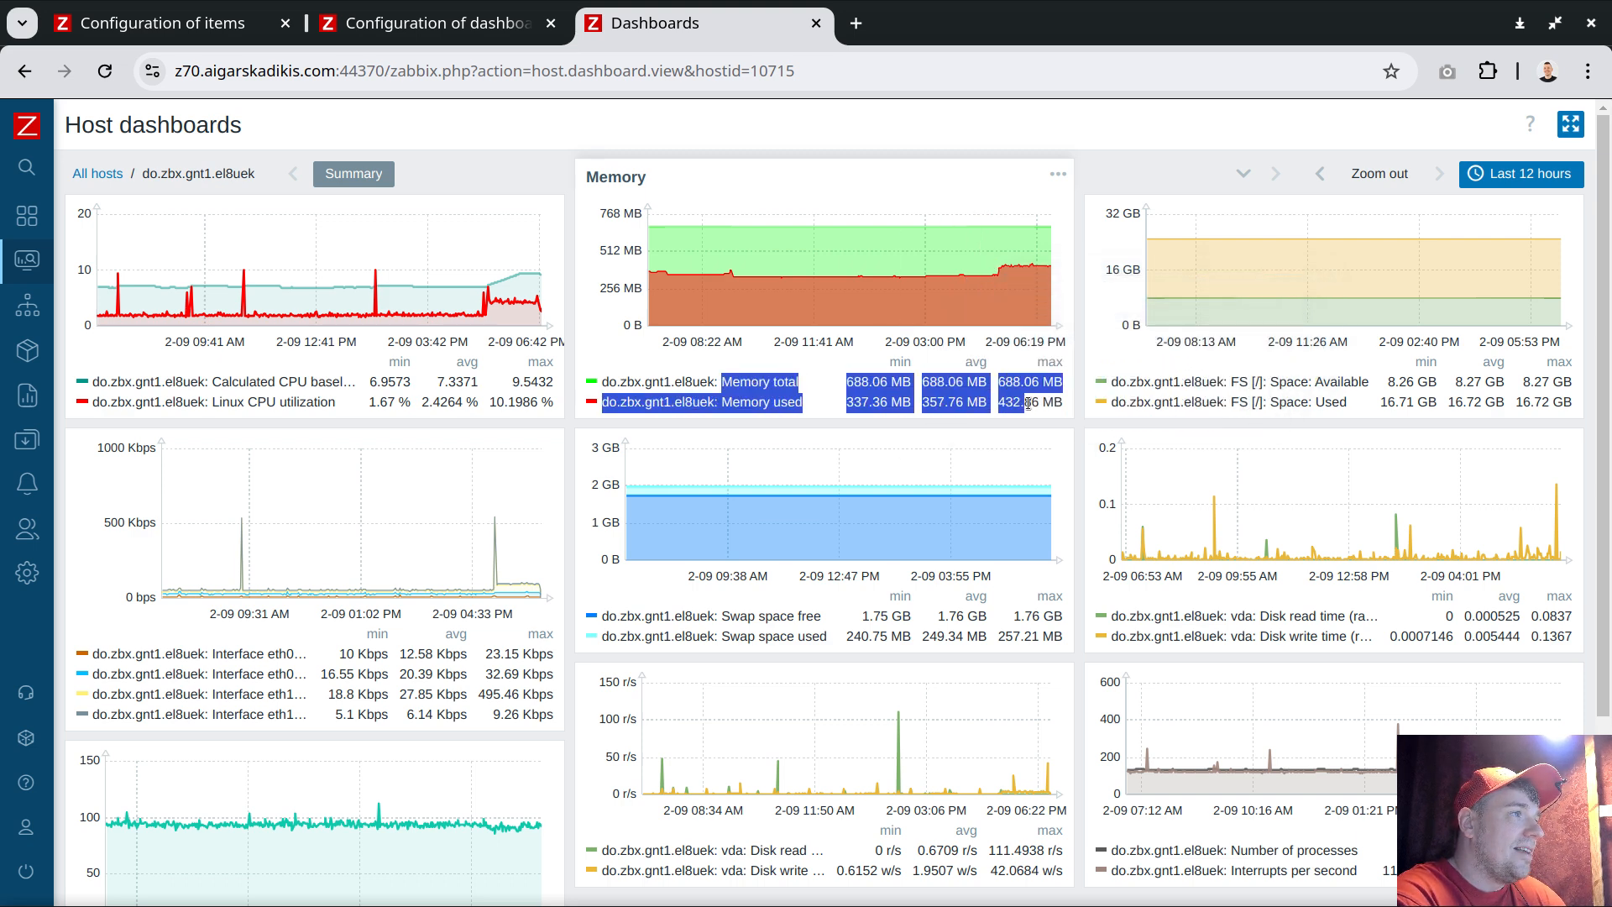
{"action": "left_click", "coordinate": [869, 383]}
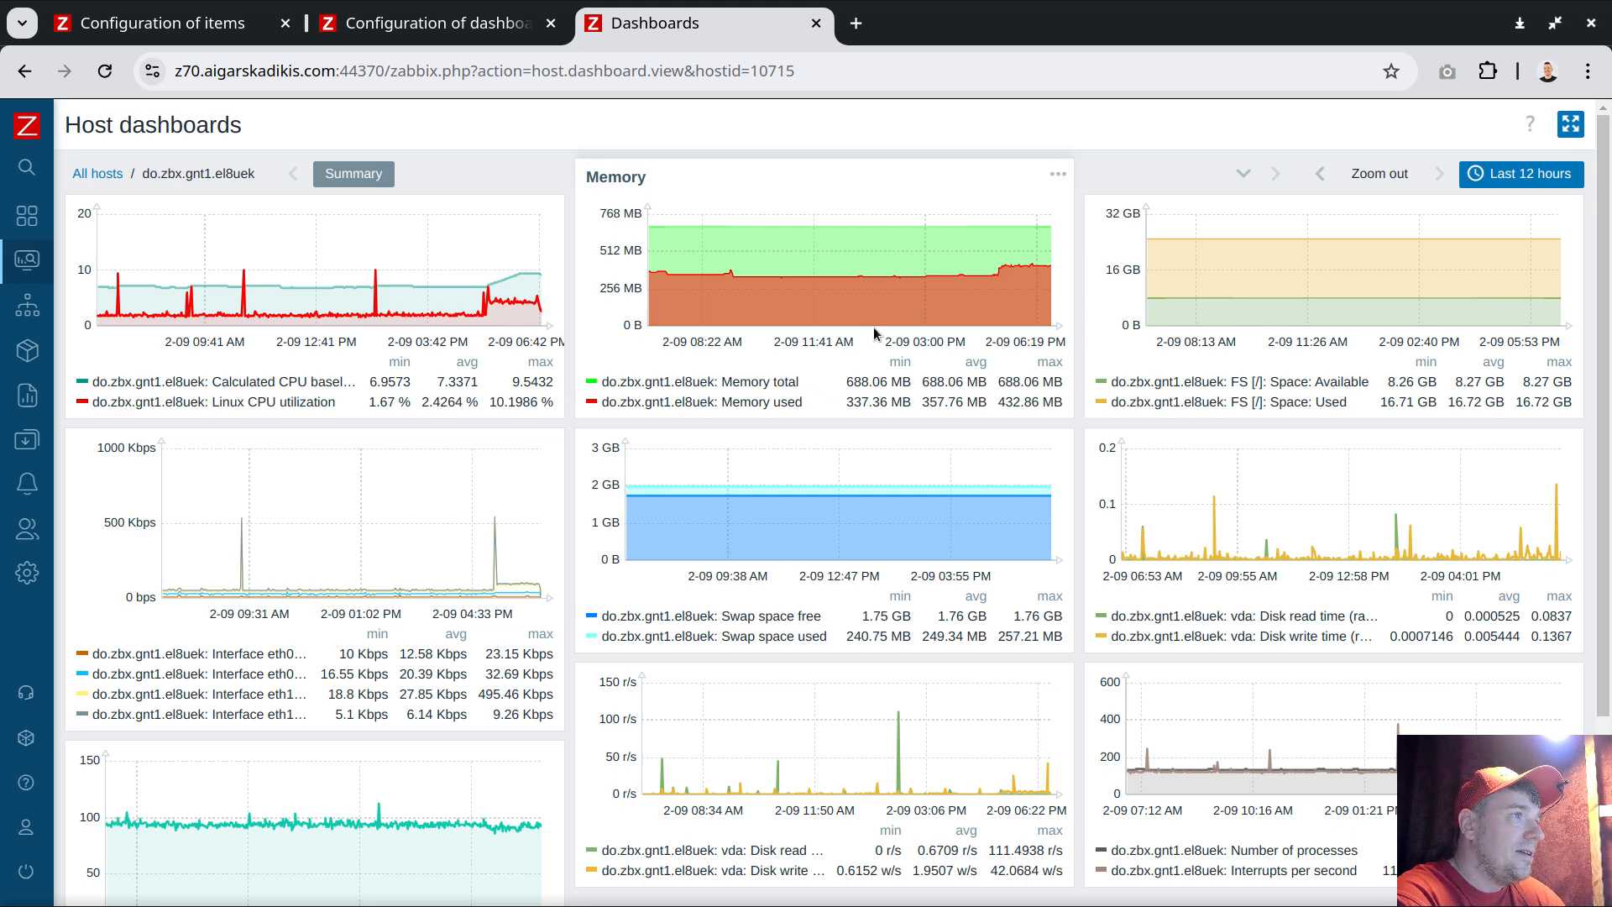
{"action": "mouse_move", "coordinate": [928, 311]}
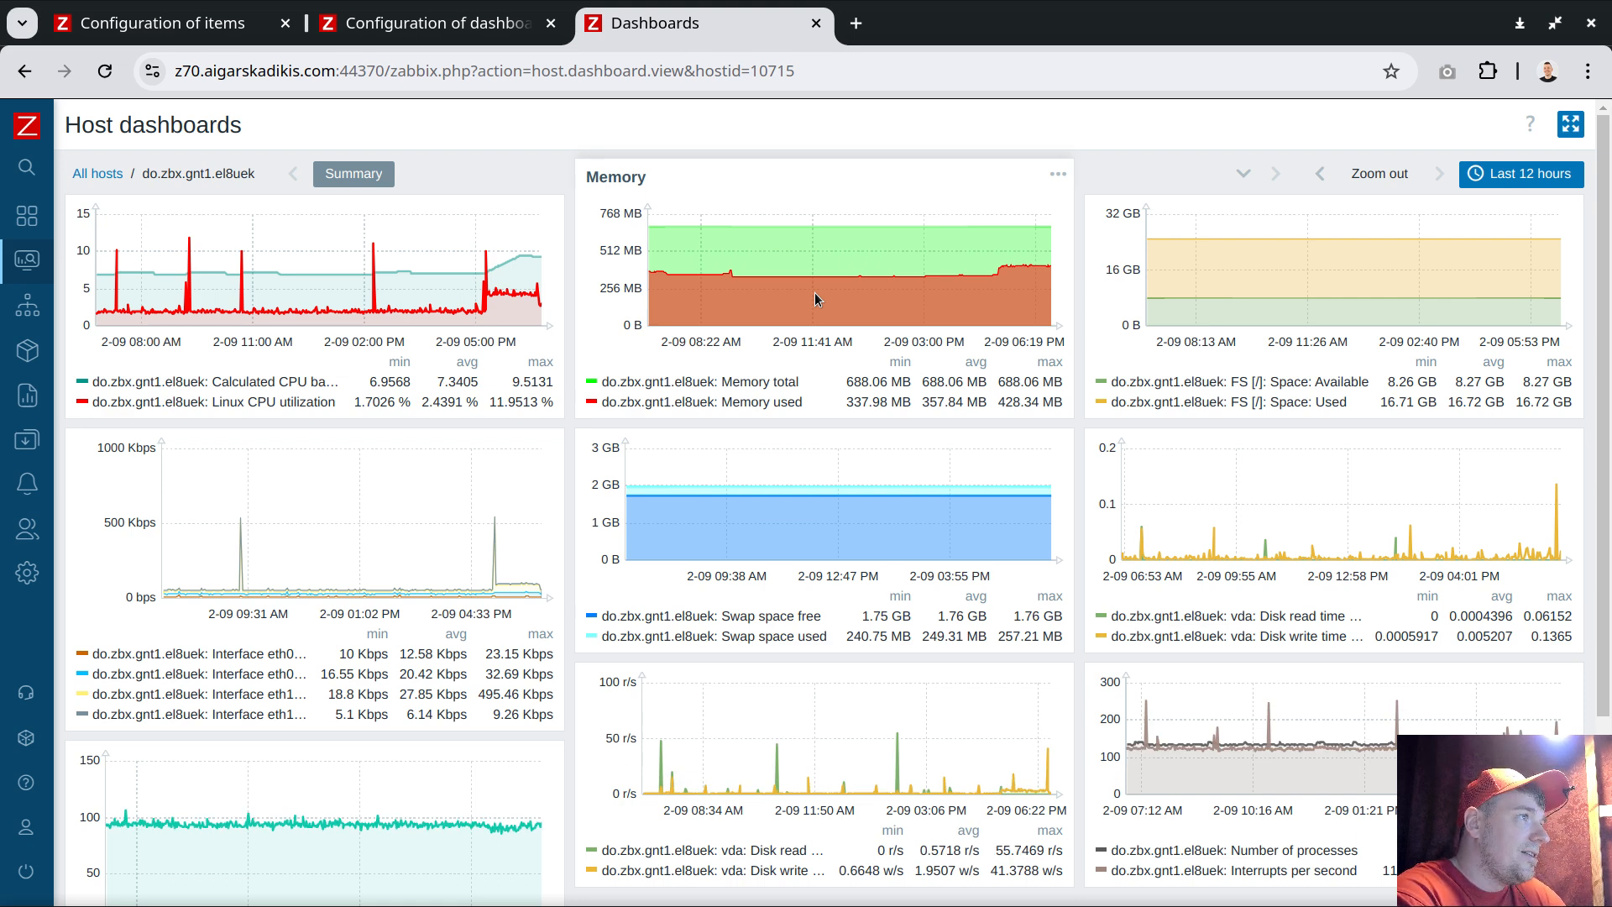
{"action": "mouse_move", "coordinate": [827, 300]}
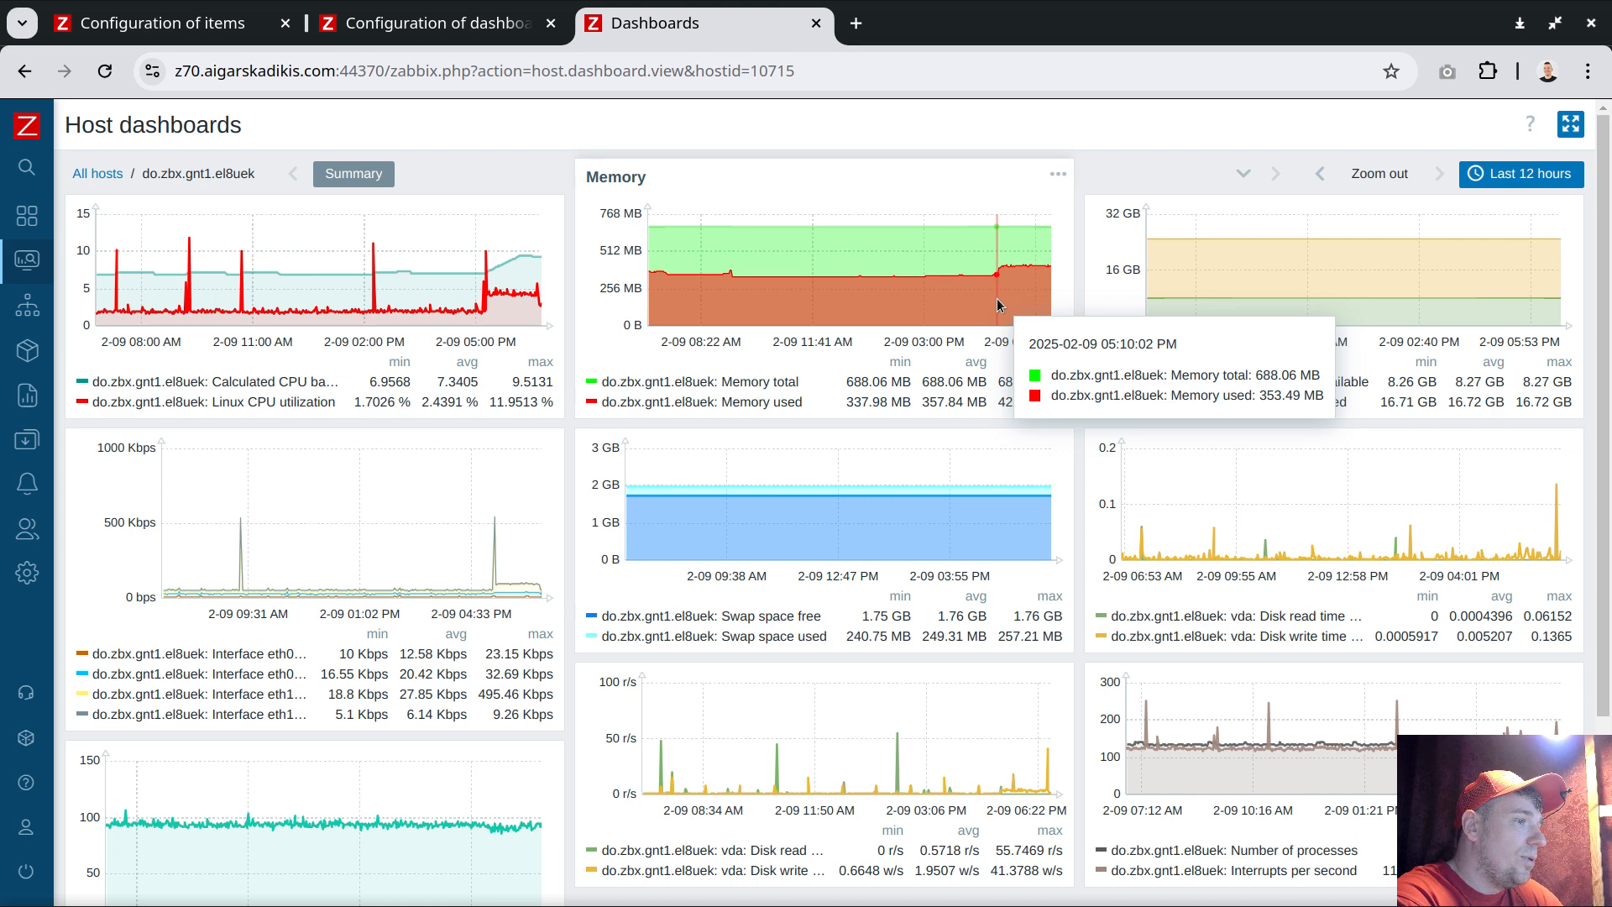
{"action": "left_click_drag", "start_coordinate": [773, 403], "coordinate": [801, 403]}
{"action": "double_click", "coordinate": [801, 403]}
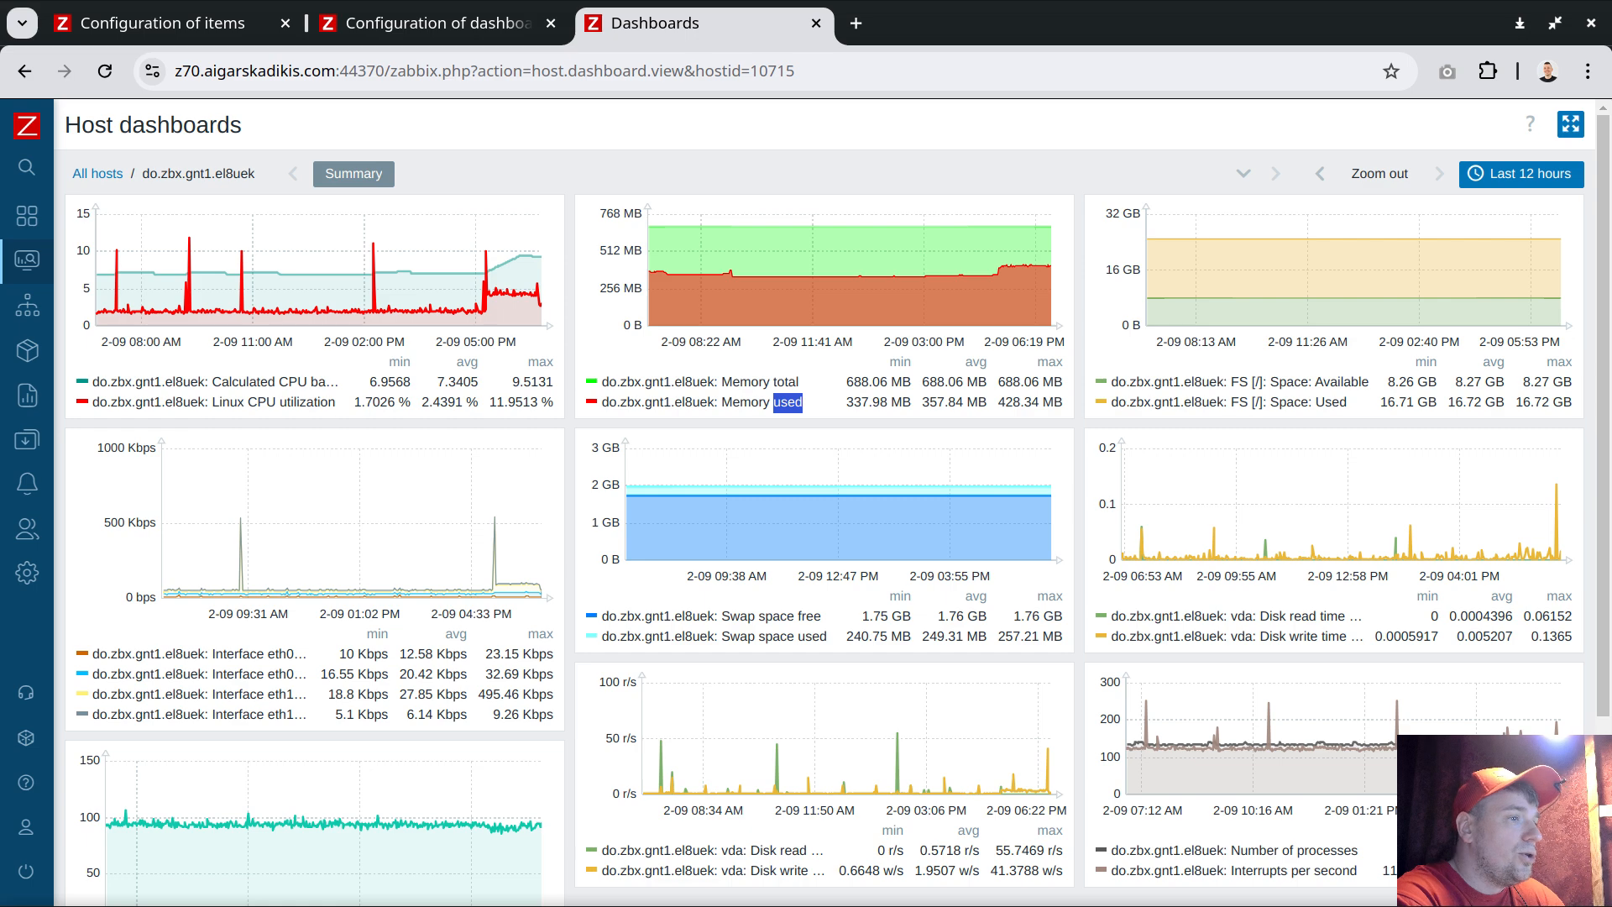
Switch to LibreOffice Calc and select cell A1 in the used-available sheet
{"action": "key", "text": "alt+Tab"}
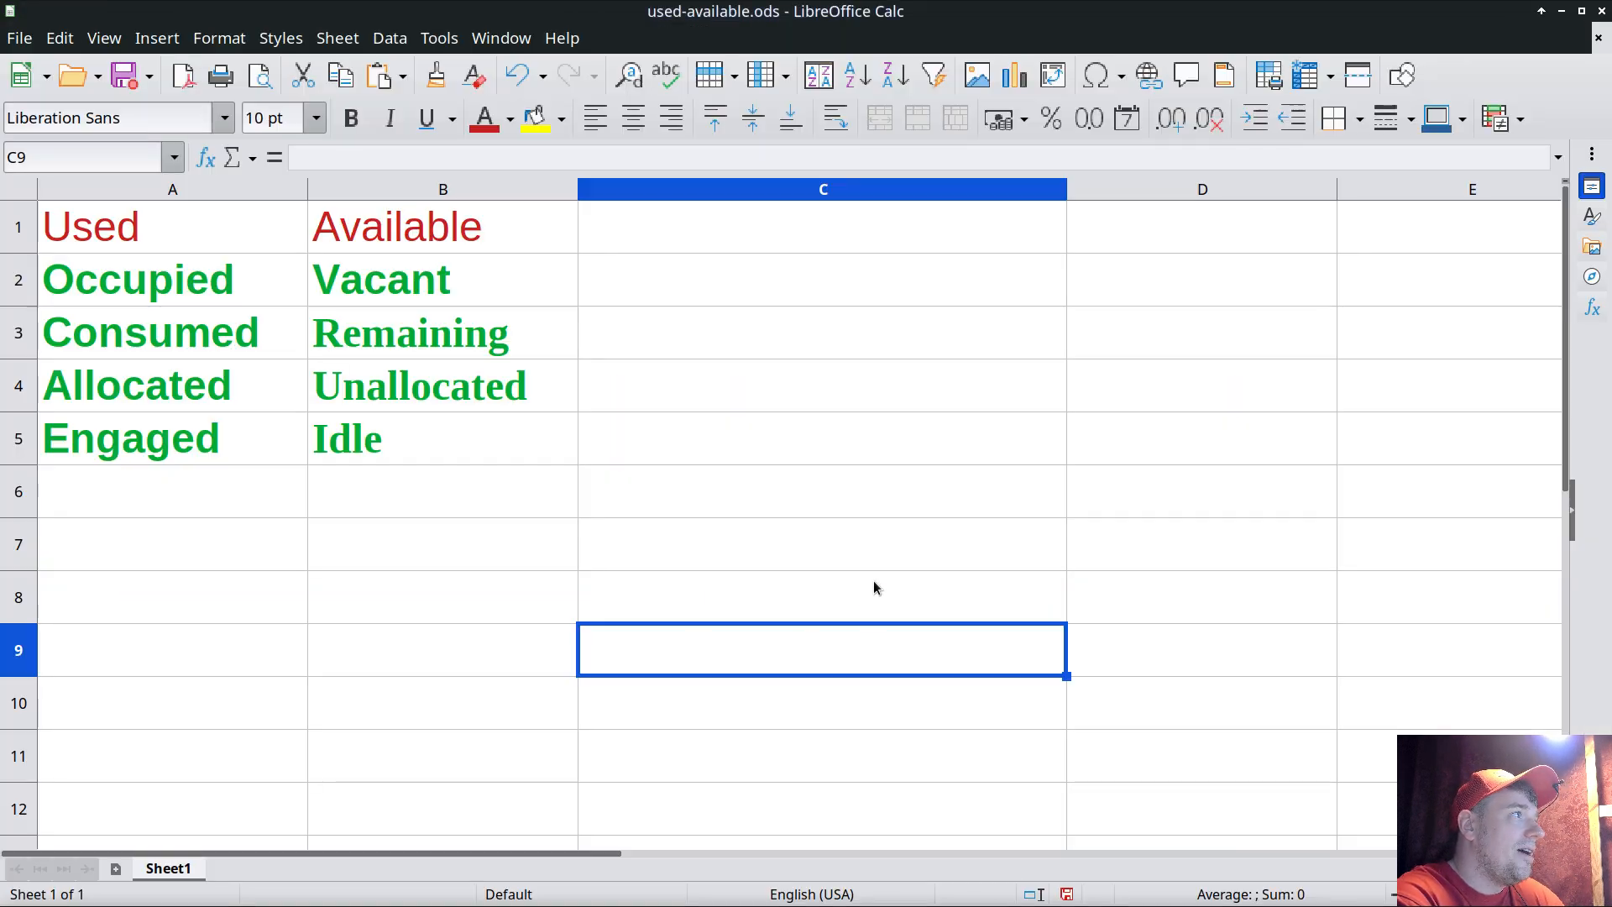
{"action": "left_click", "coordinate": [170, 244]}
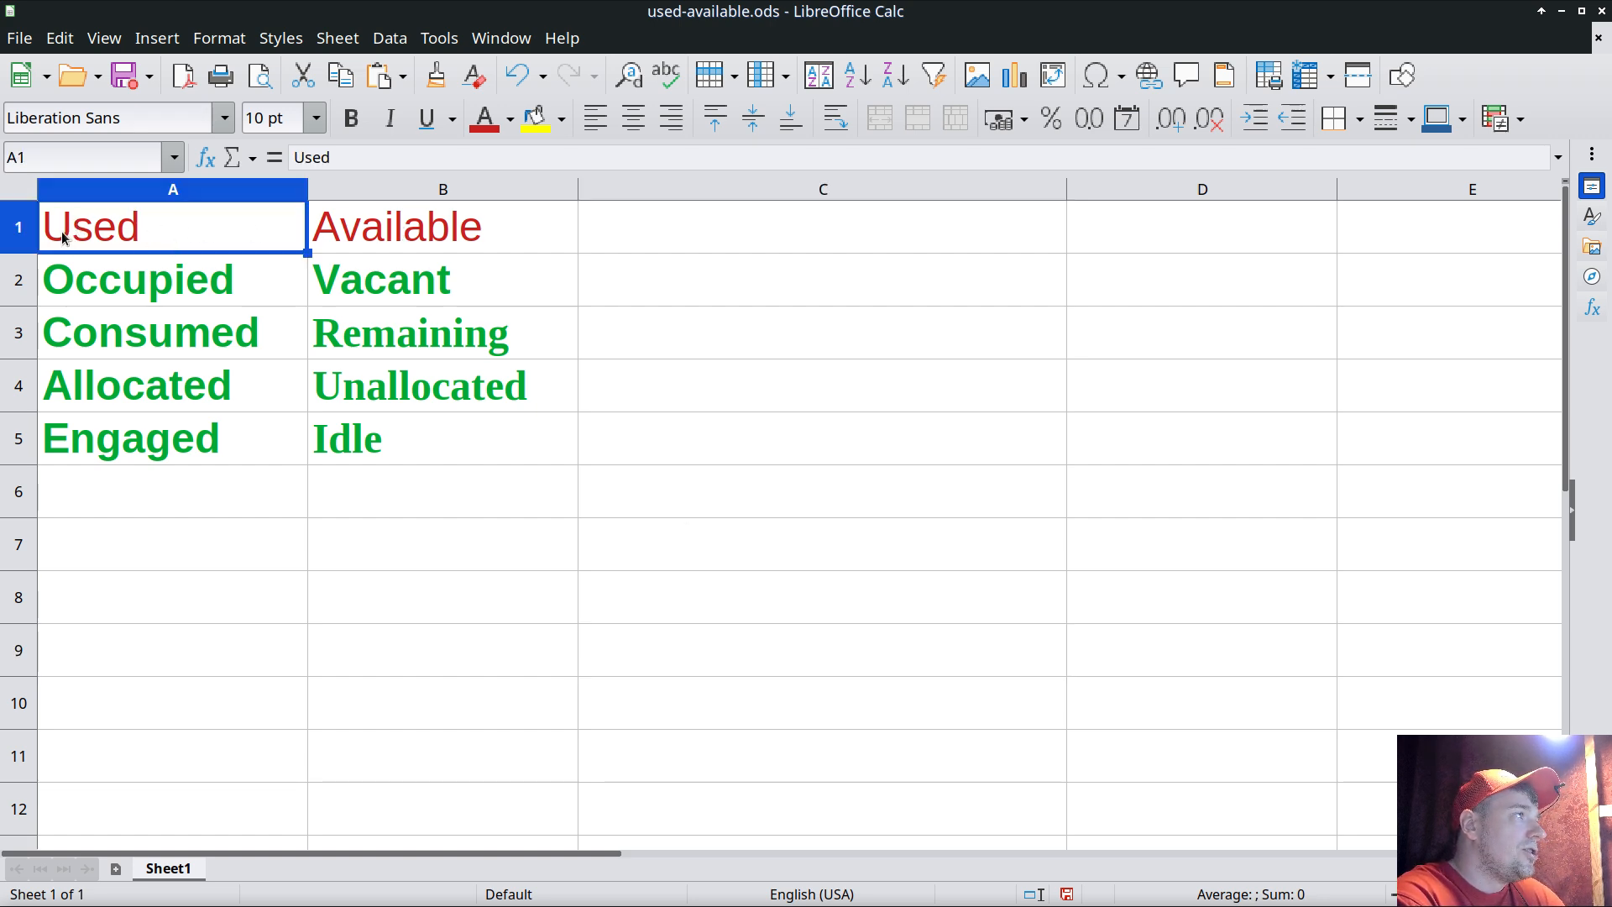
Examine the used and available synonym pairs in the spreadsheet's cells
{"action": "left_click", "coordinate": [451, 228]}
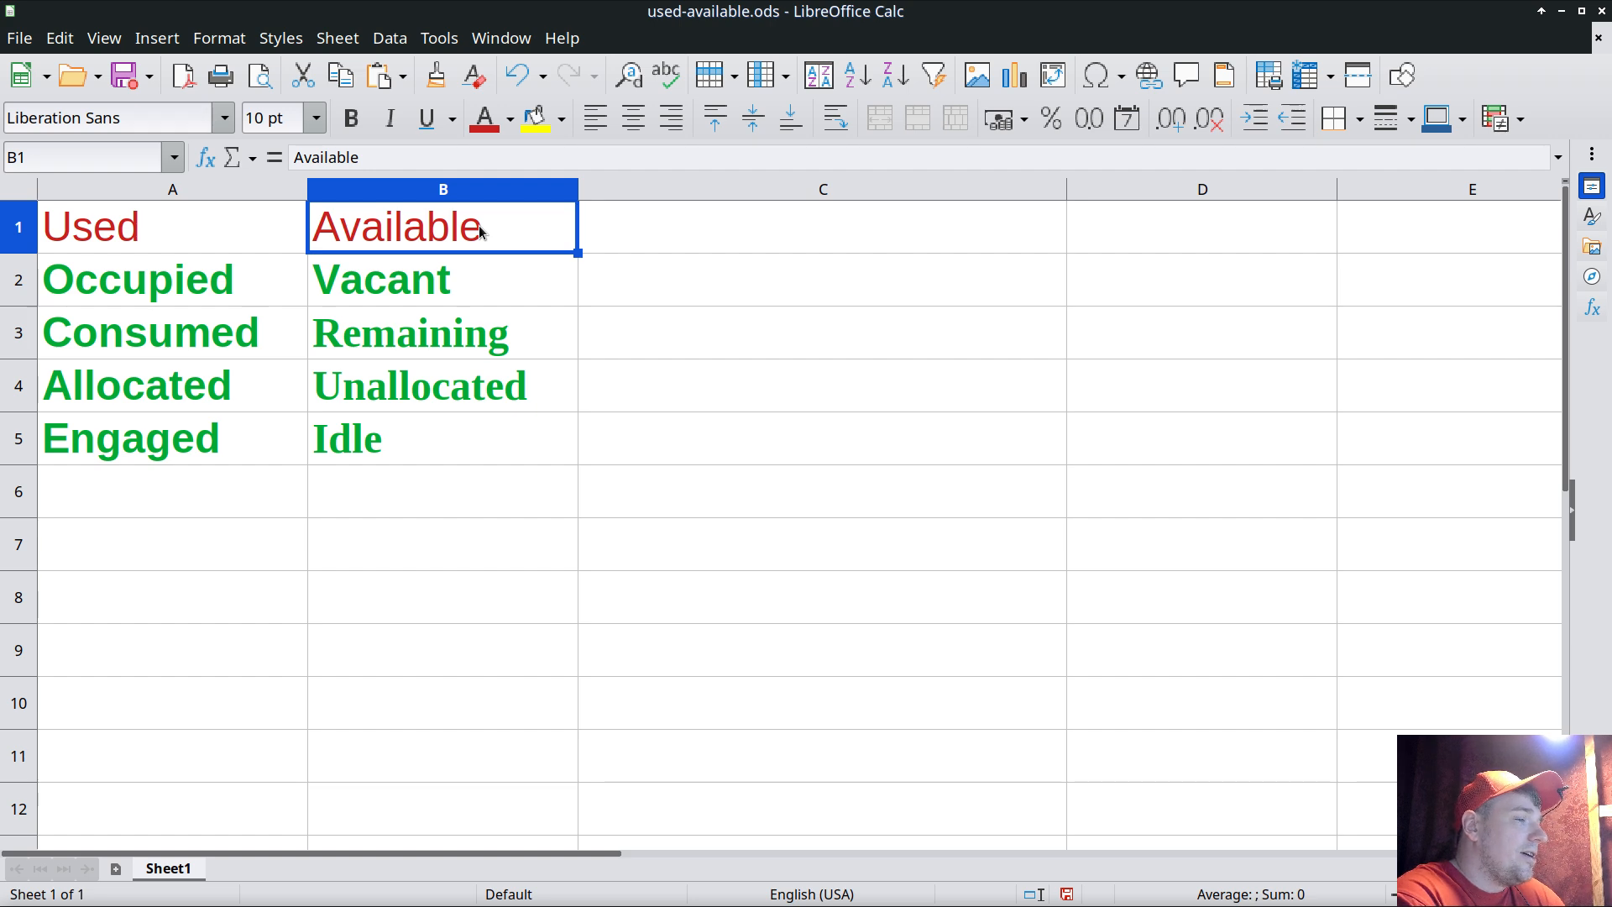
{"action": "left_click", "coordinate": [114, 232]}
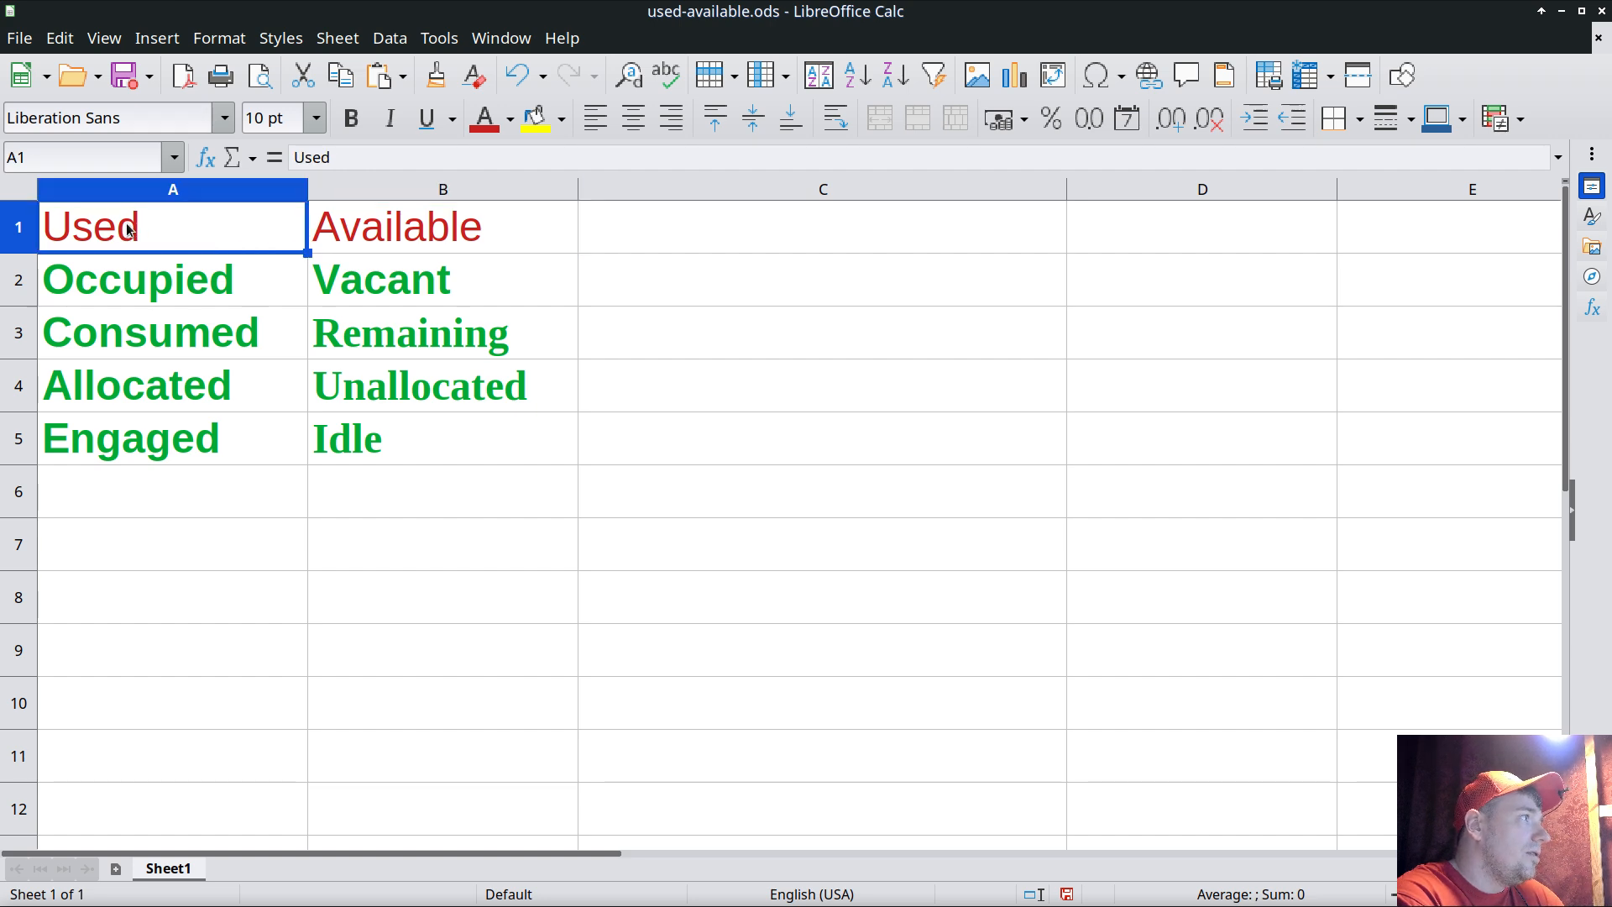
{"action": "left_click", "coordinate": [135, 286]}
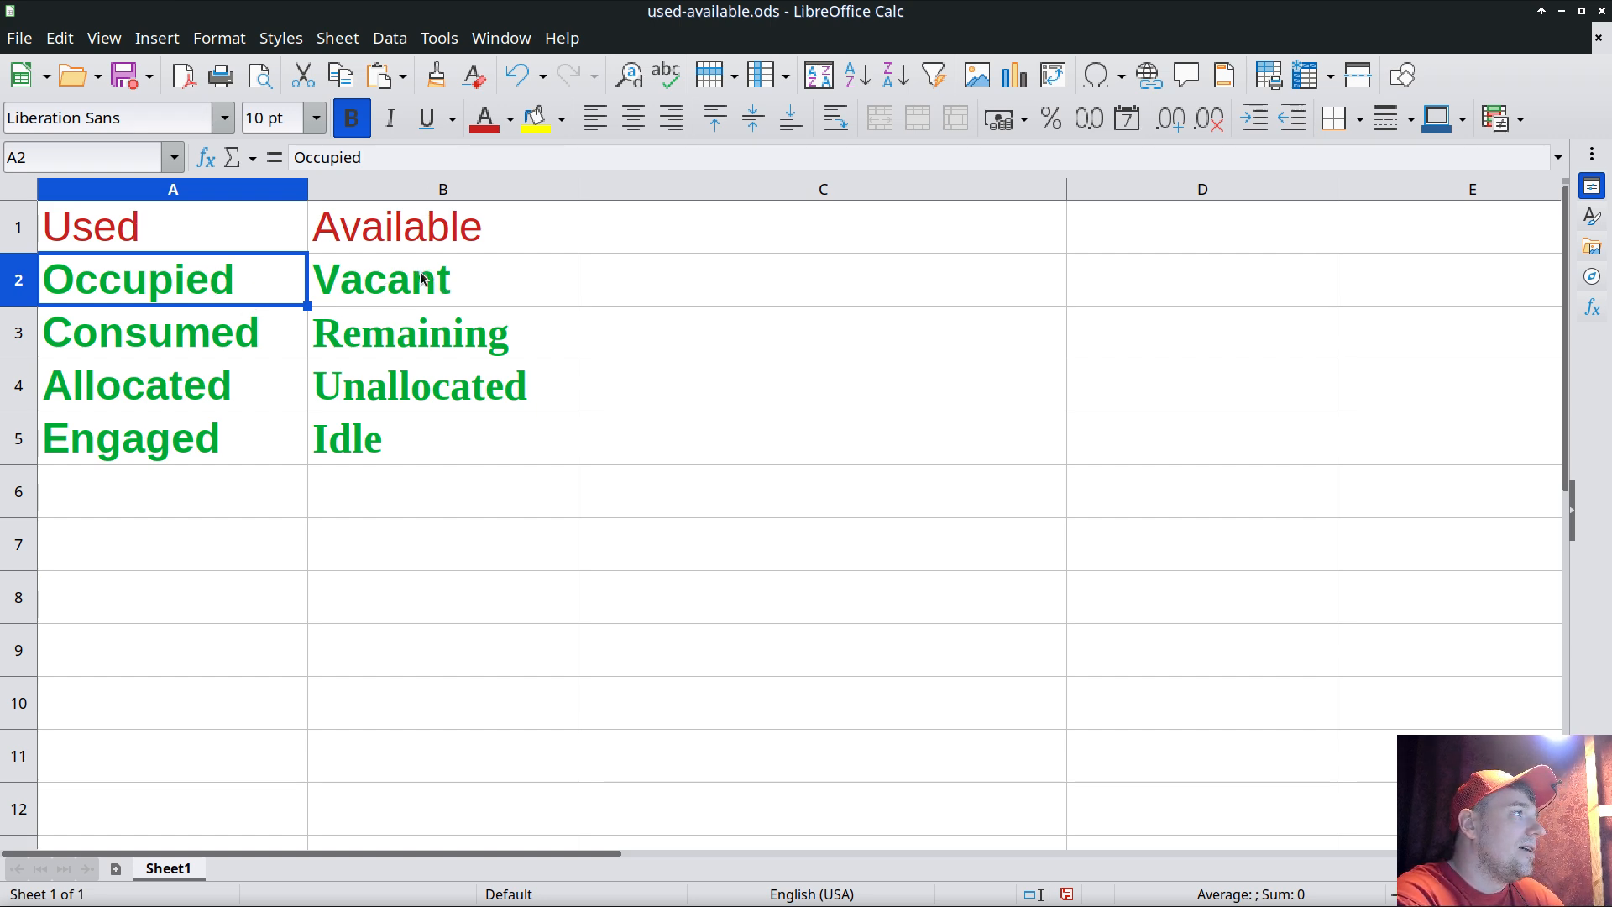
{"action": "left_click", "coordinate": [154, 335]}
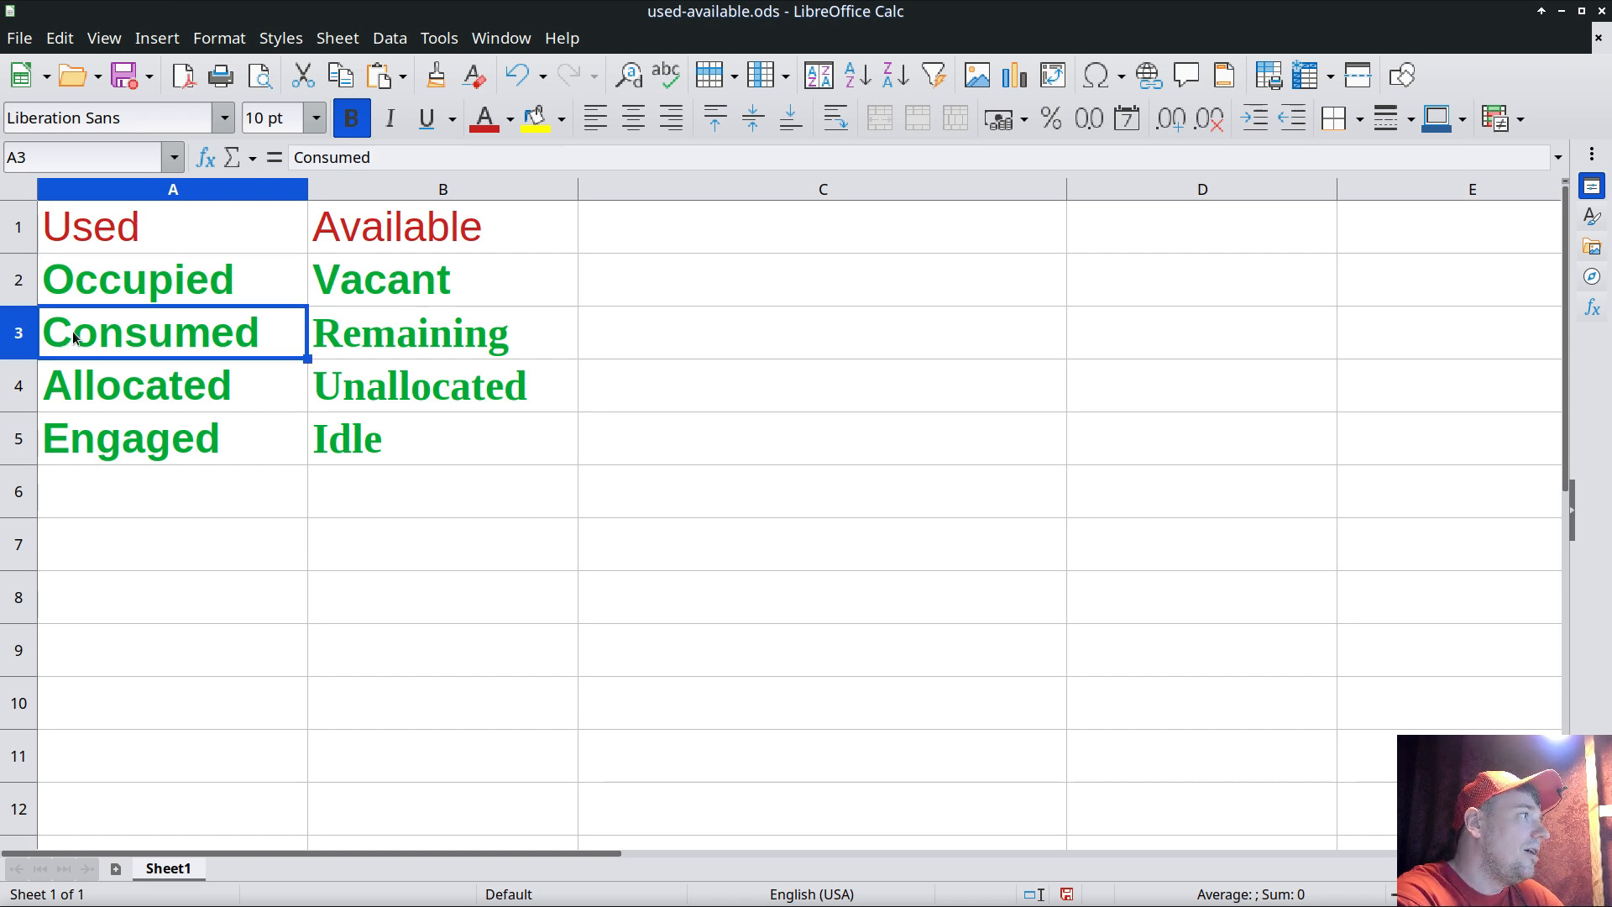
{"action": "left_click", "coordinate": [352, 340]}
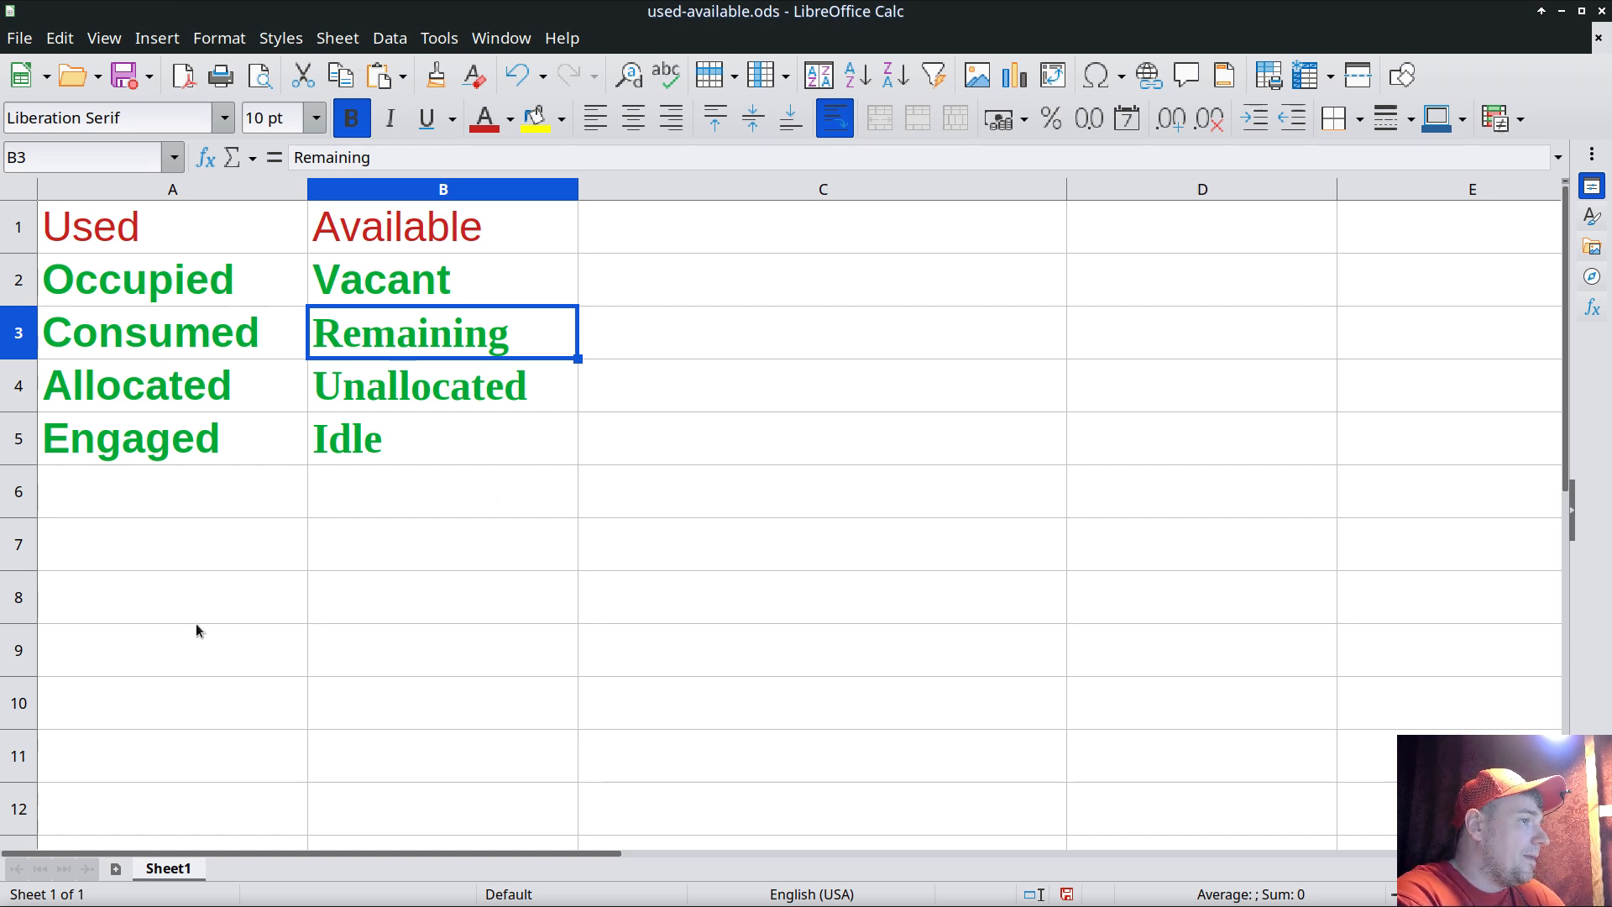
Copy the word Occupied from cell A2's contents
{"action": "left_click", "coordinate": [152, 277]}
{"action": "left_click", "coordinate": [353, 157]}
{"action": "double_click", "coordinate": [353, 157]}
{"action": "right_click", "coordinate": [340, 154]}
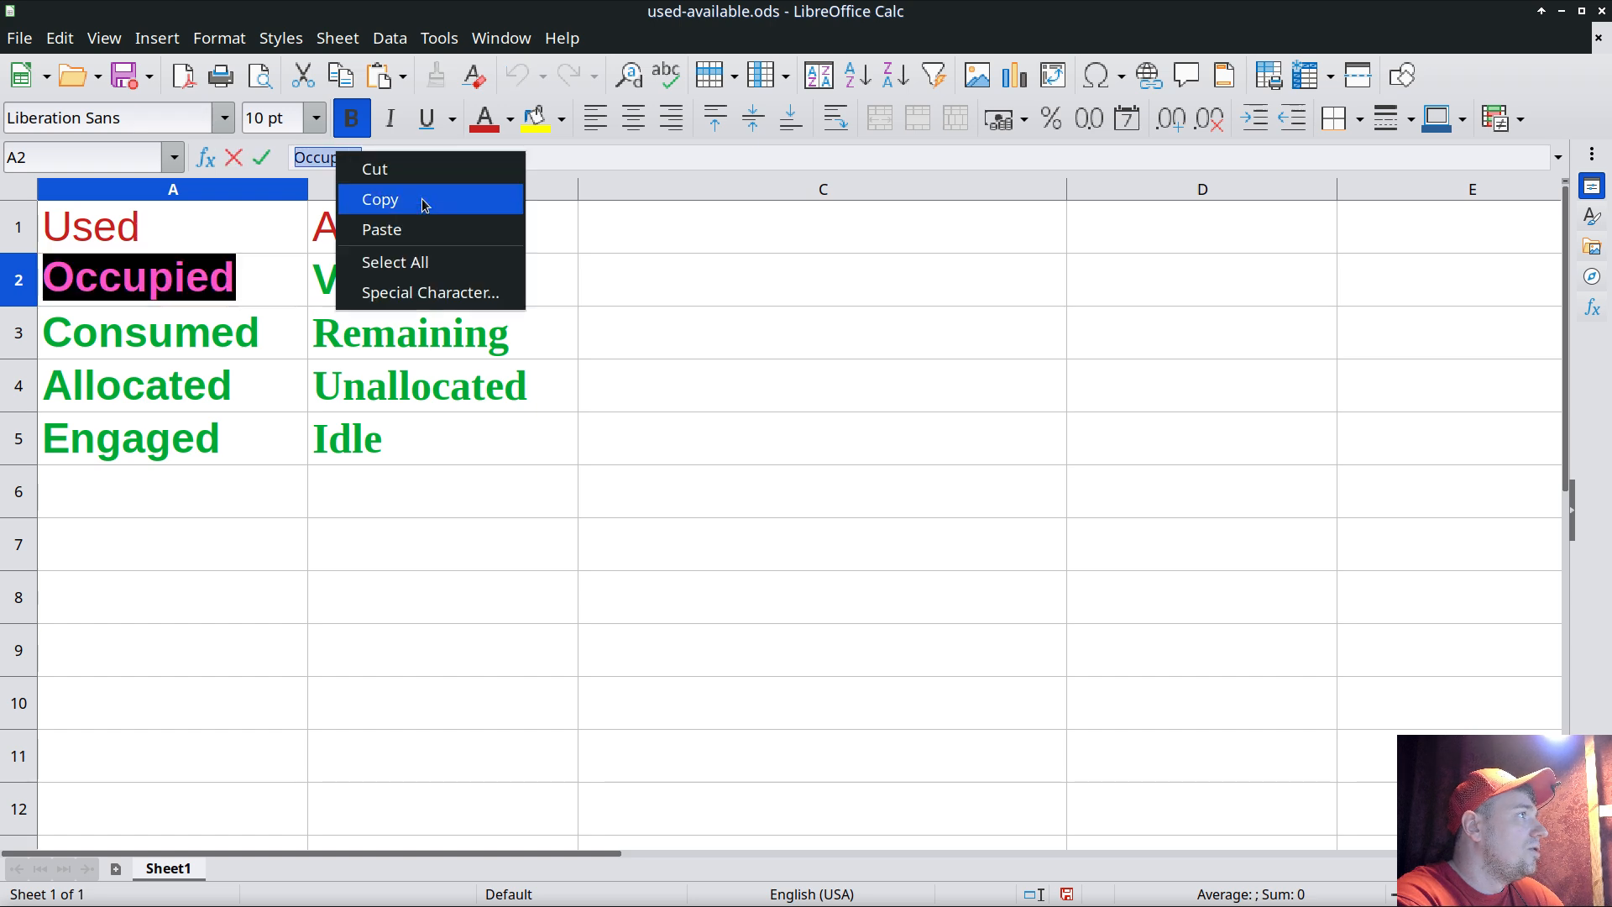
{"action": "left_click", "coordinate": [421, 198]}
Switch to the browser and rename the template's Memory used item to Memory occupied
{"action": "key", "text": "alt+Tab"}
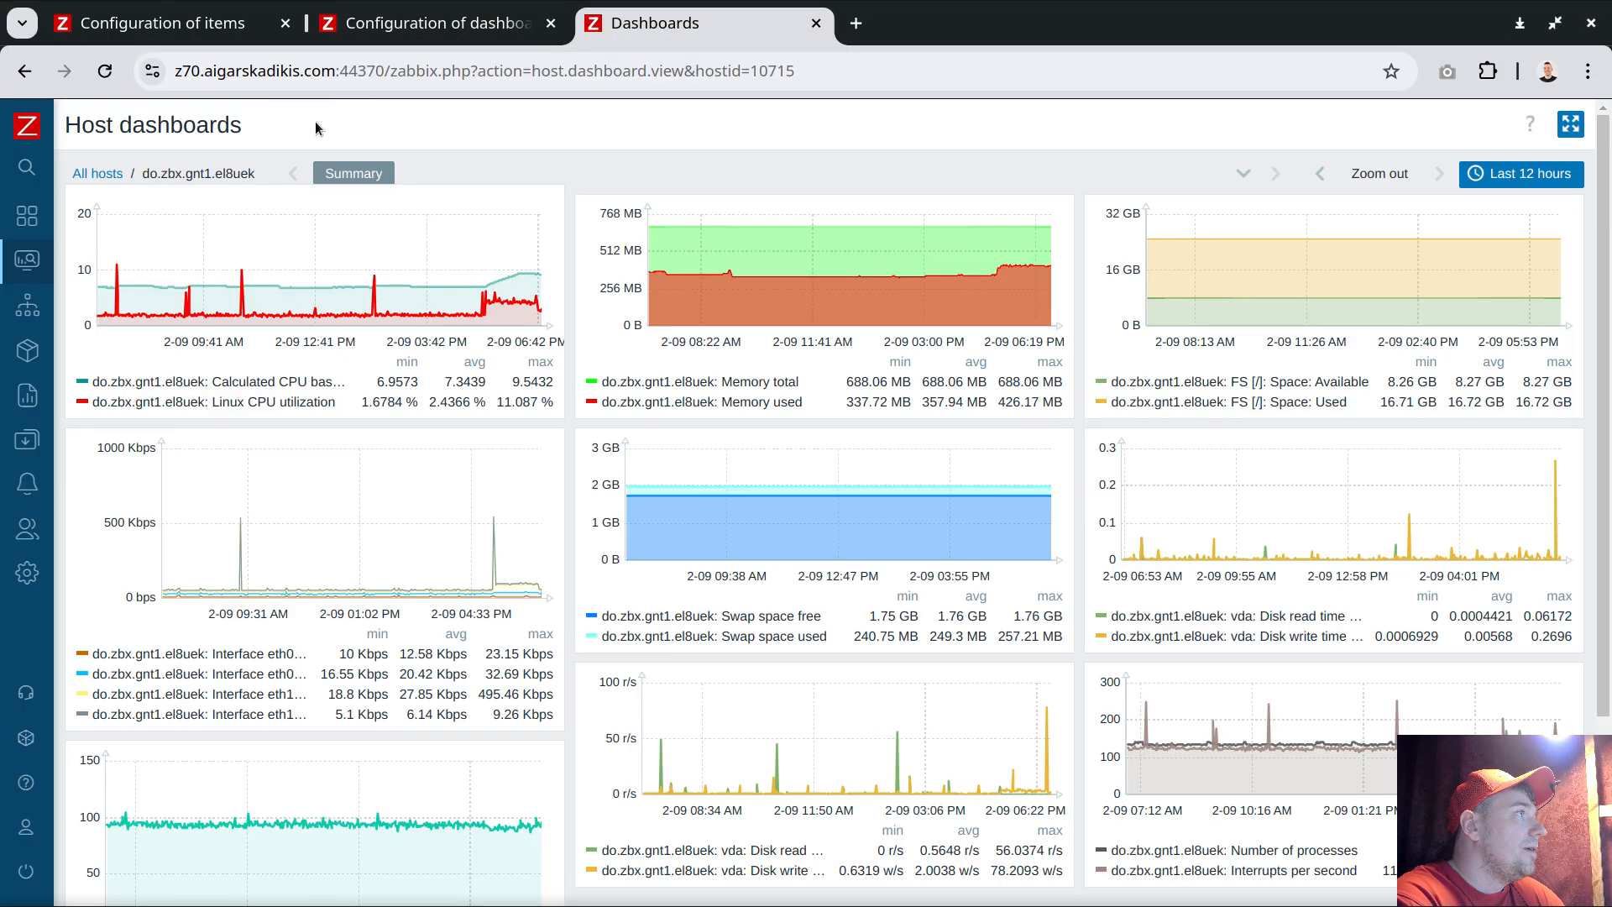
{"action": "left_click", "coordinate": [164, 23]}
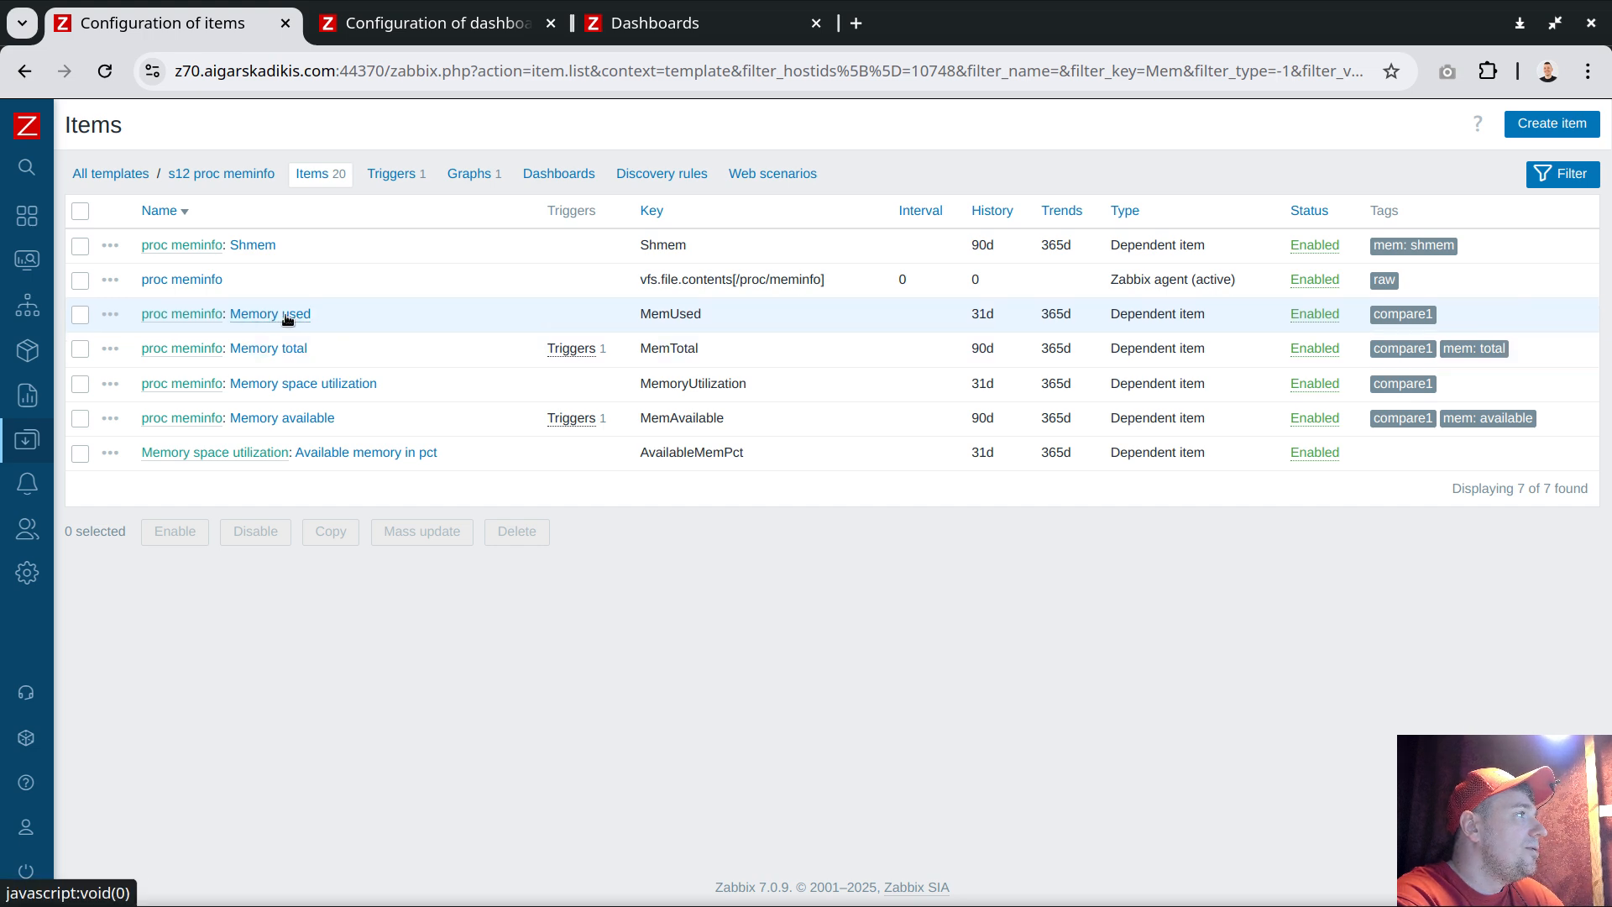
{"action": "left_click", "coordinate": [290, 316]}
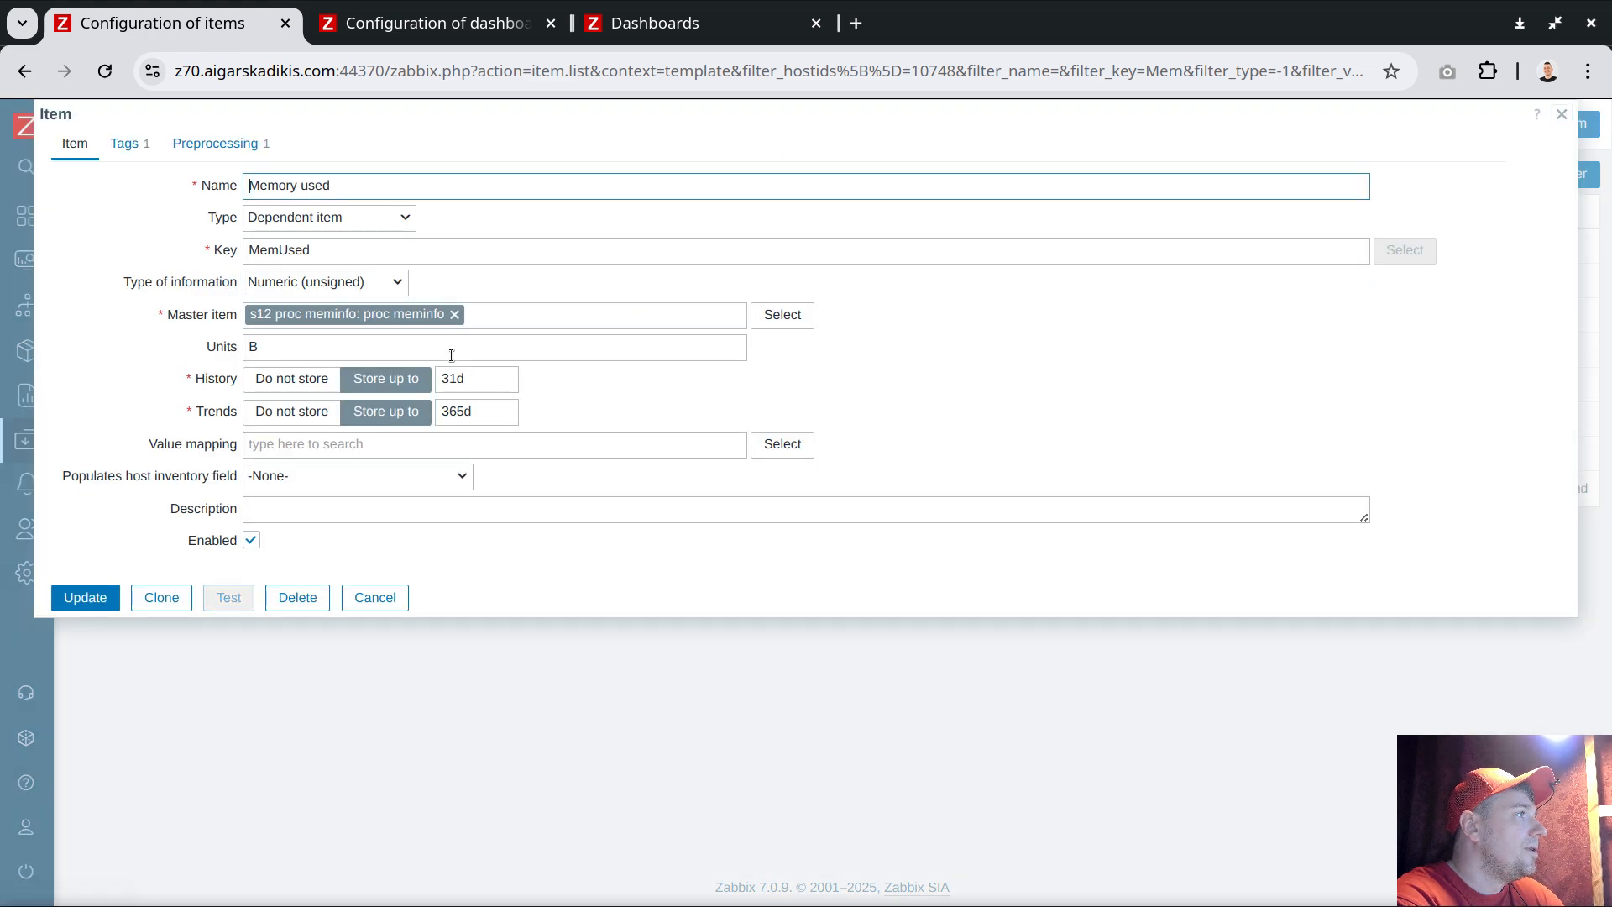
{"action": "double_click", "coordinate": [315, 186]}
{"action": "type", "text": "Occupied"}
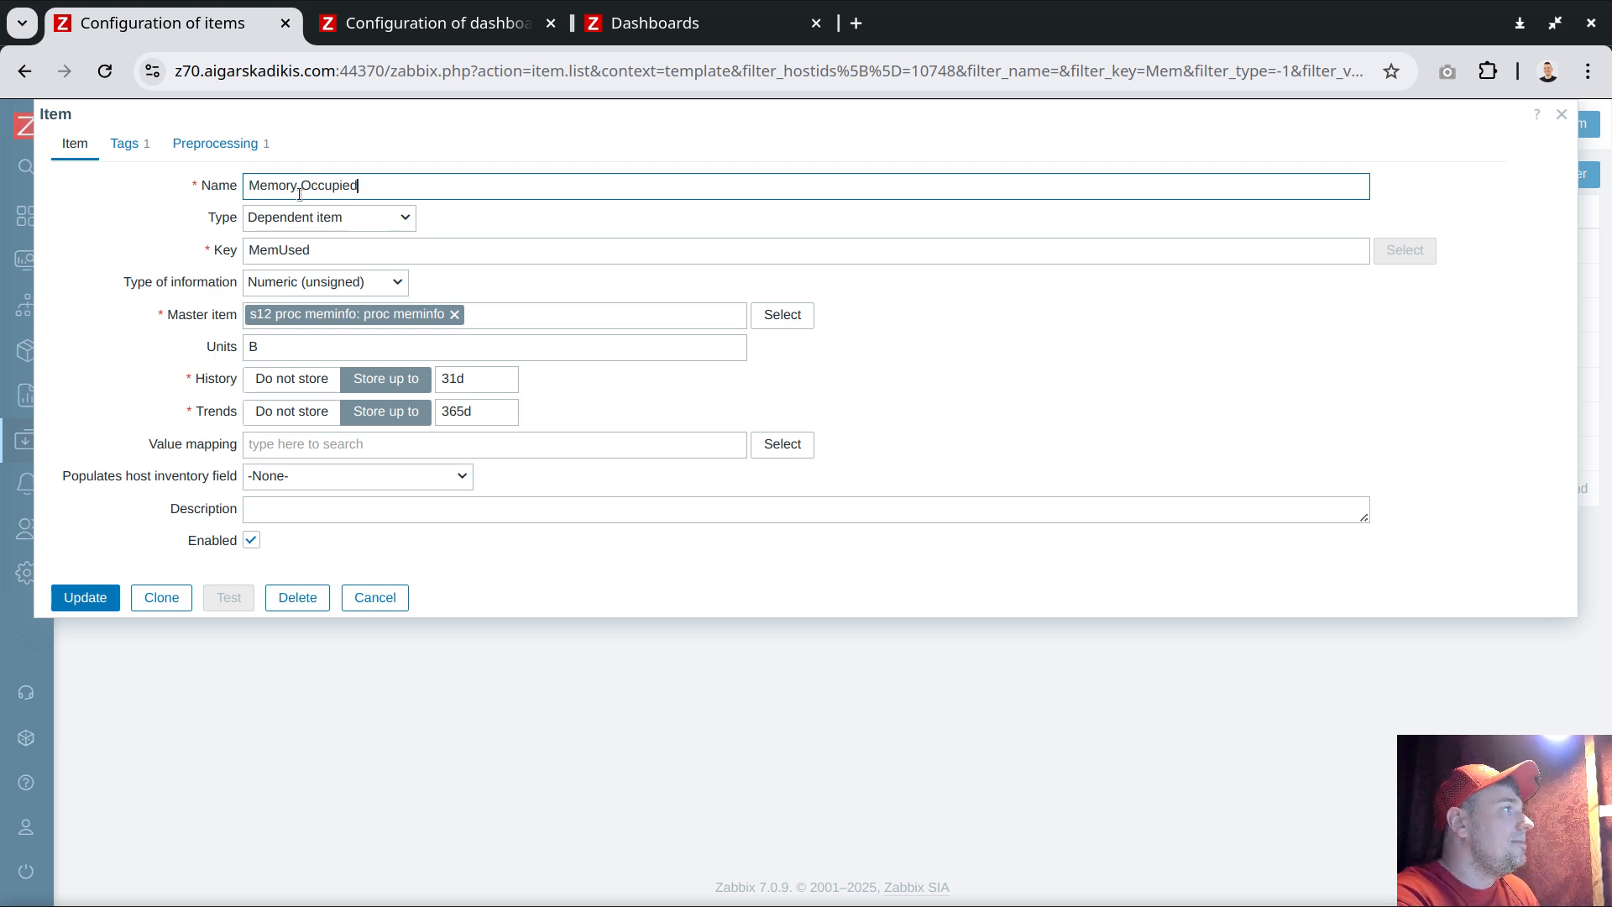
{"action": "left_click", "coordinate": [310, 186]}
{"action": "key", "text": "BackSpace"}
{"action": "type", "text": "o"}
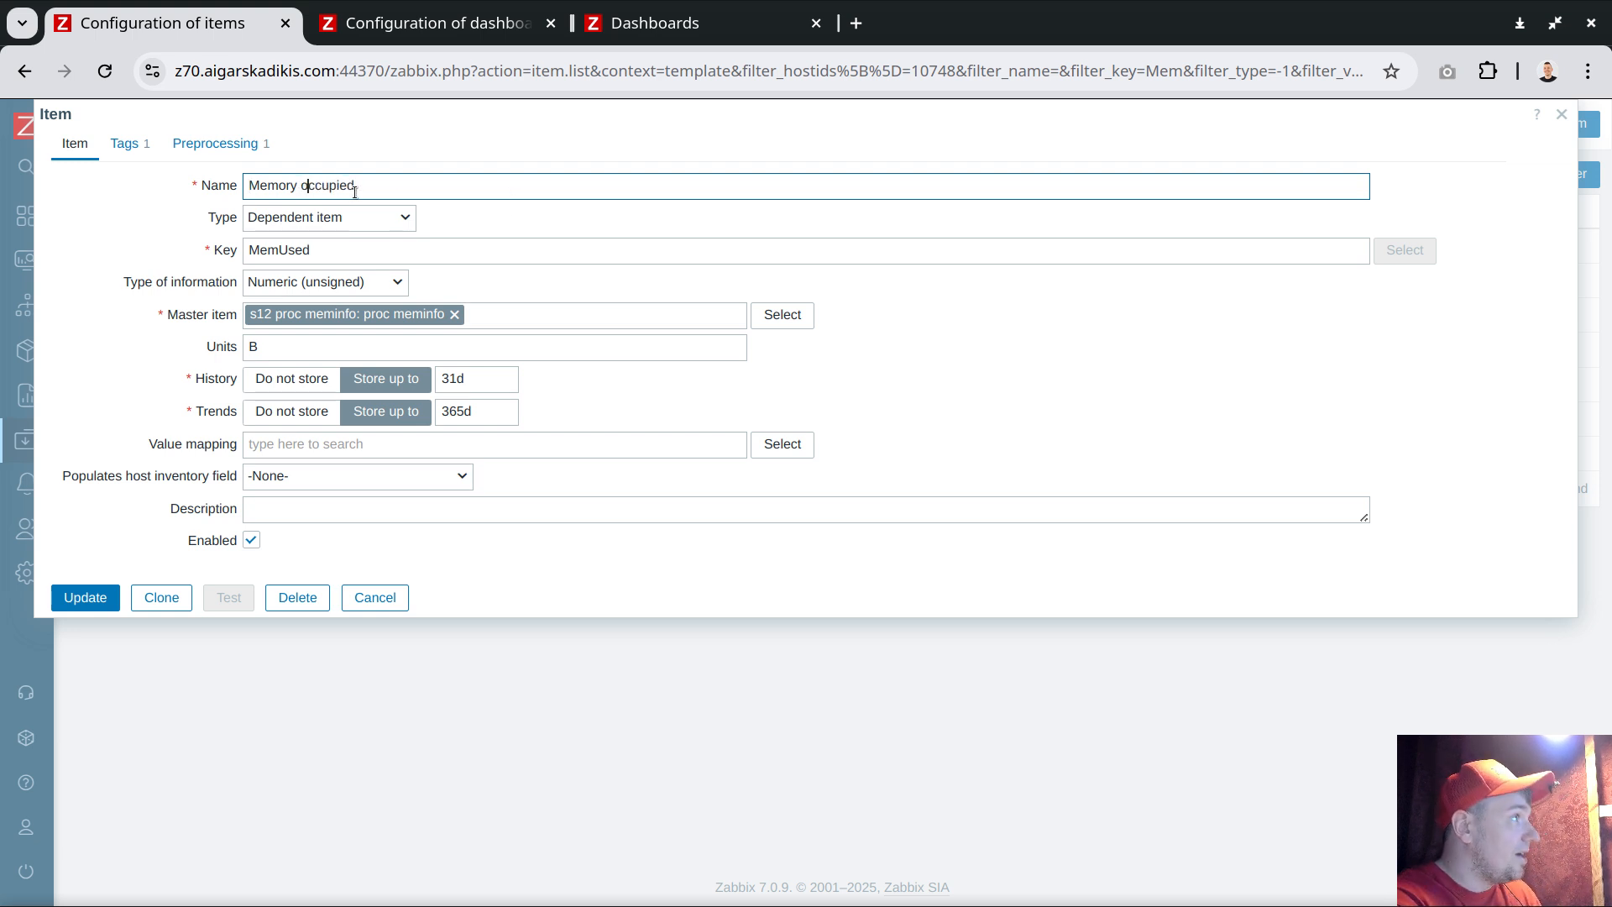
{"action": "left_click", "coordinate": [94, 597]}
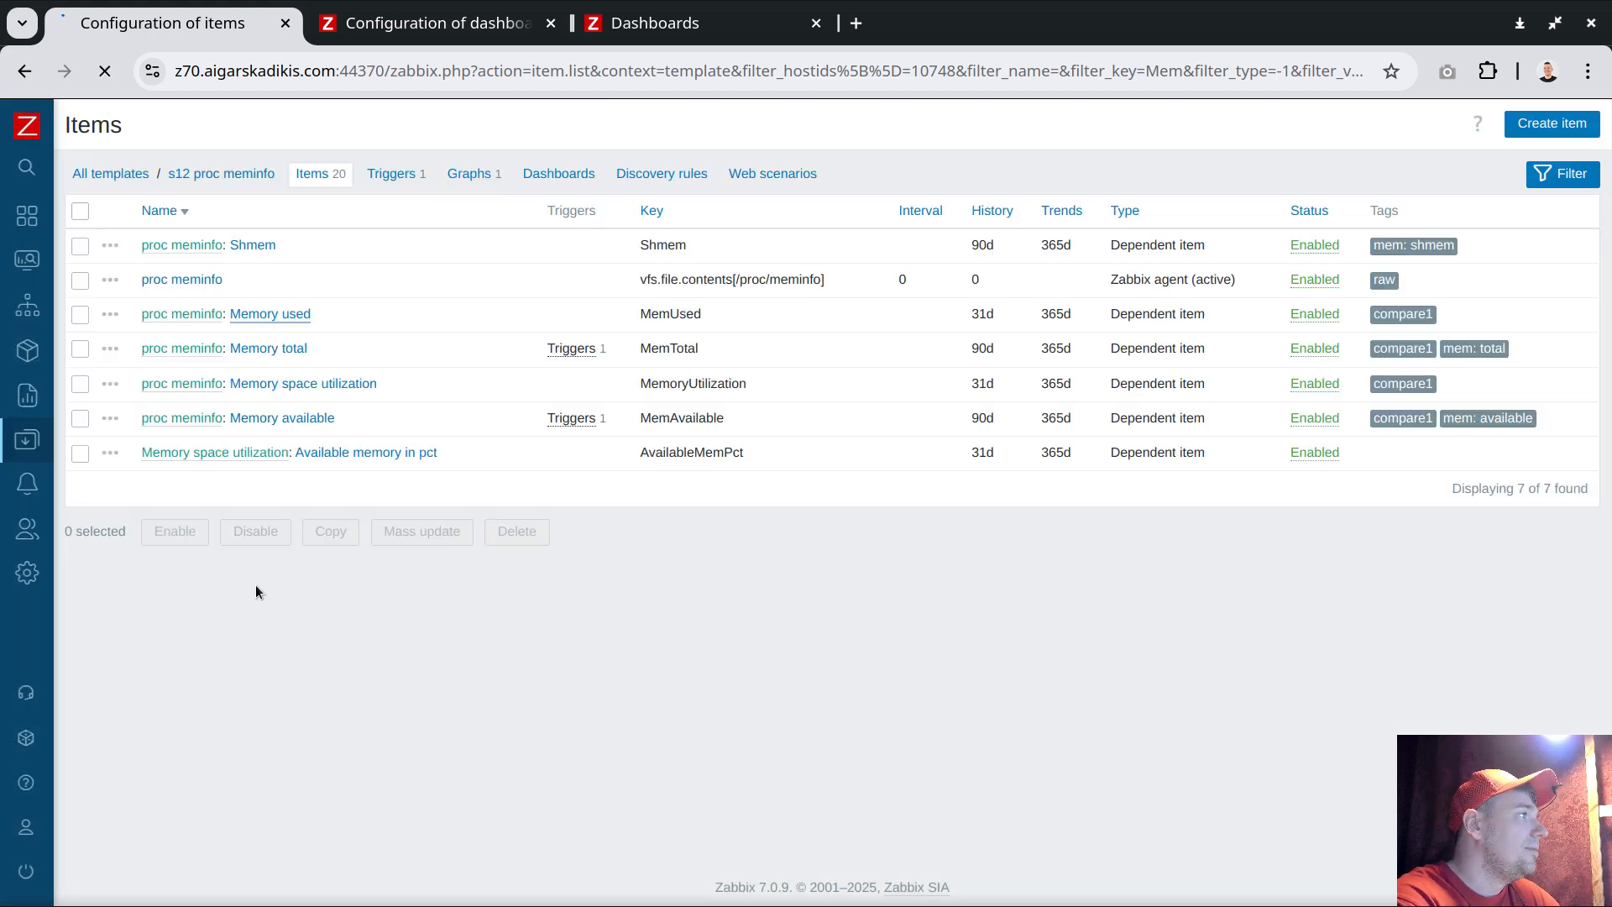
Switch to the spreadsheet and copy the word Vacant from cell B2
{"action": "key", "text": "alt+Tab"}
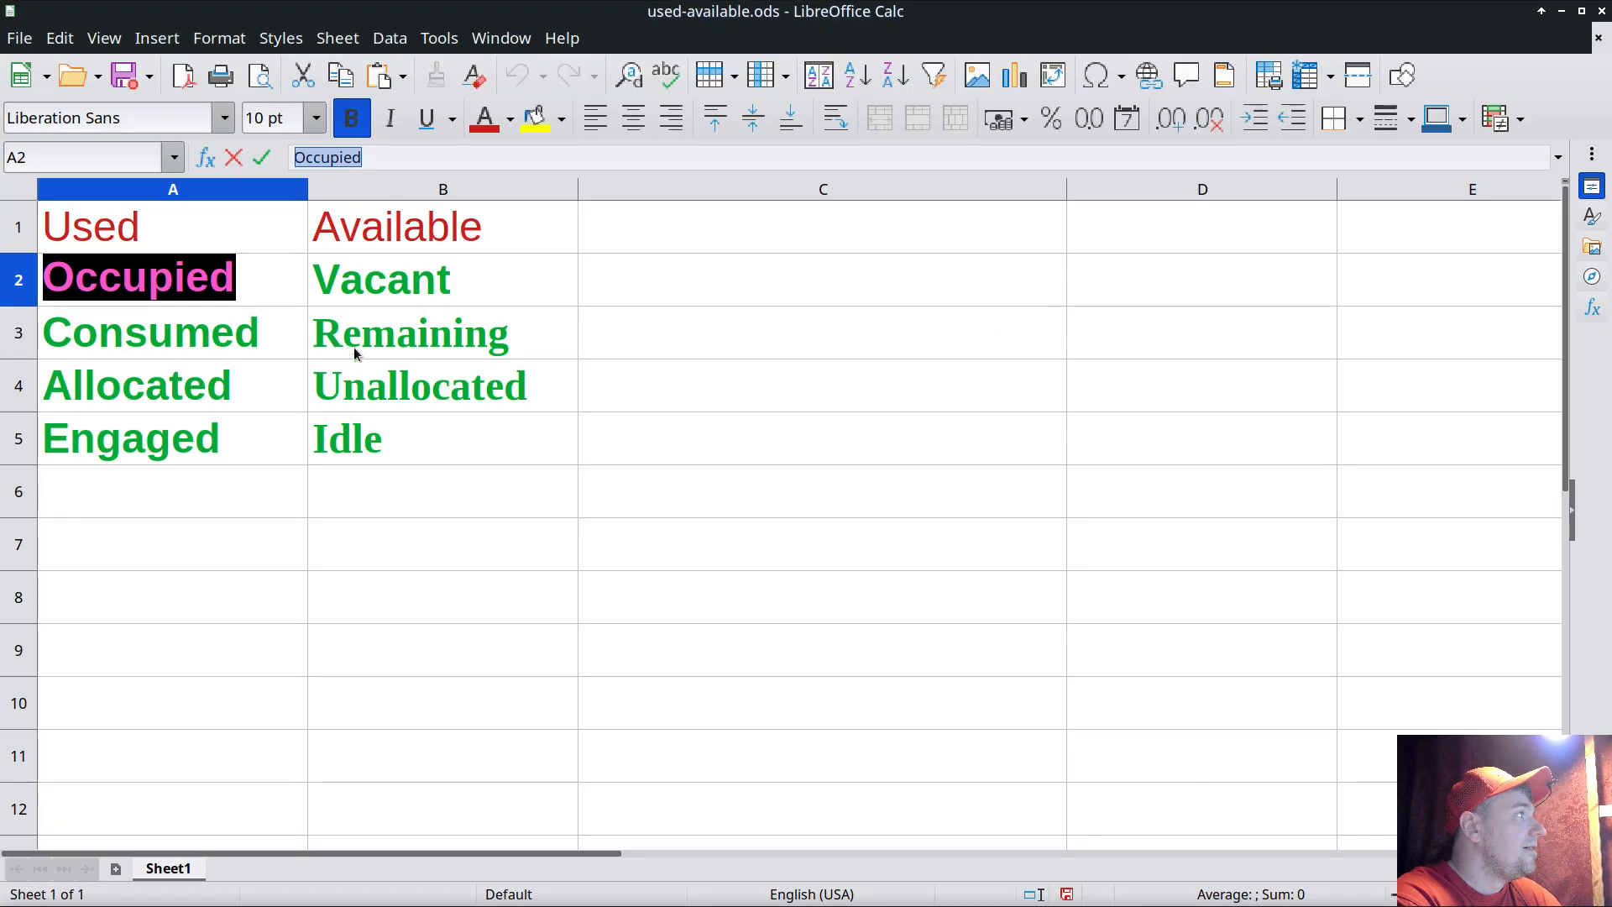
{"action": "left_click", "coordinate": [404, 283]}
{"action": "double_click", "coordinate": [311, 151]}
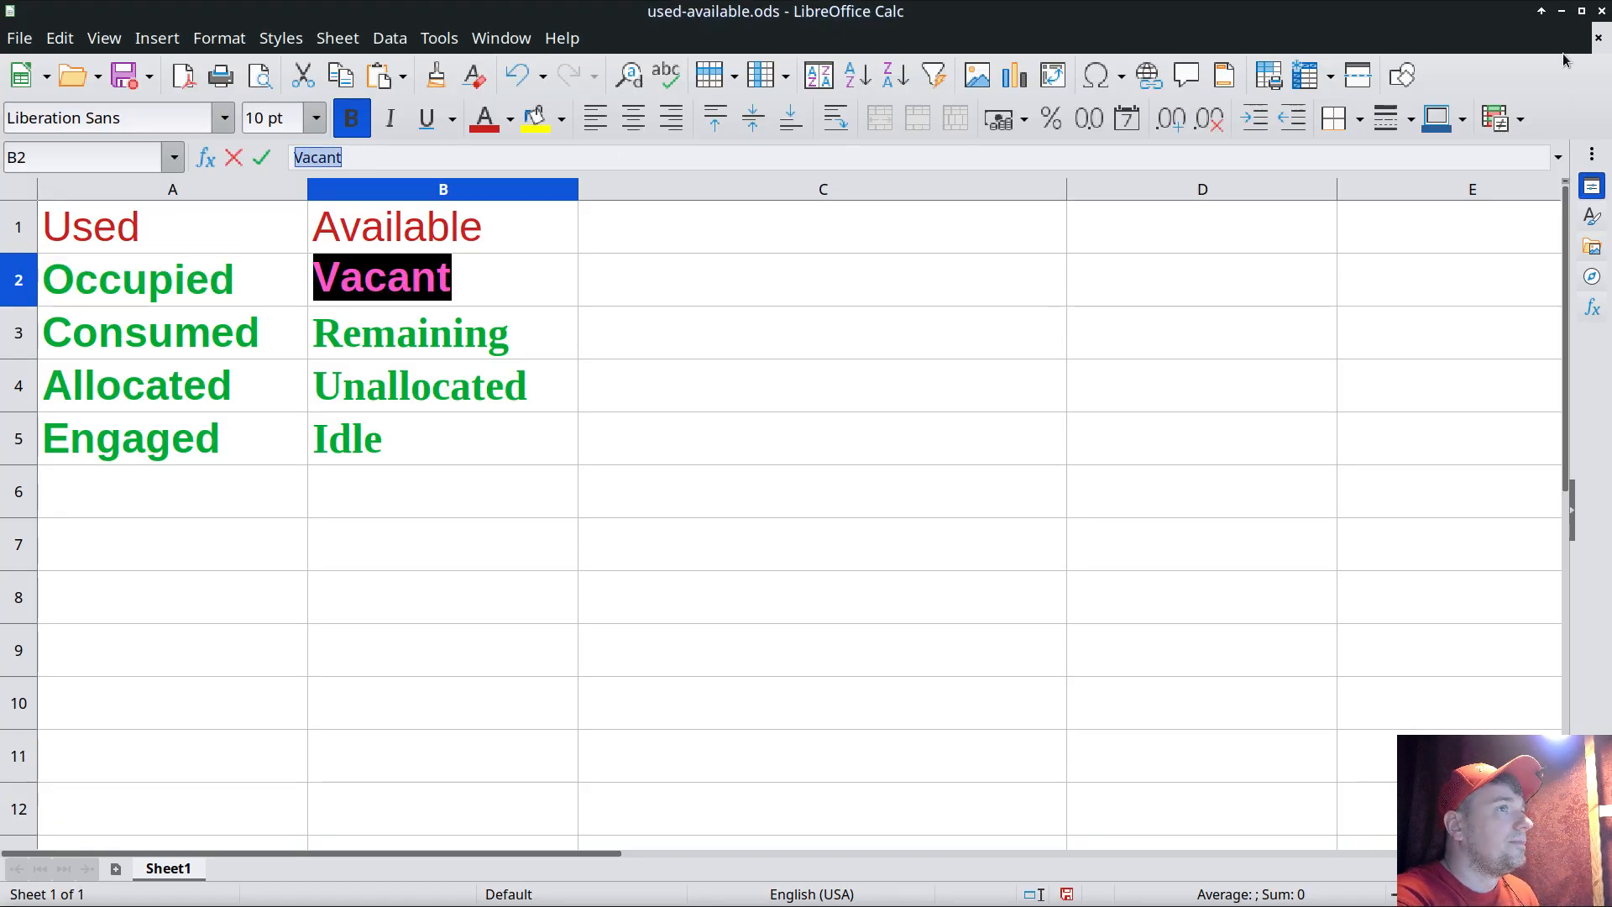
{"action": "key", "text": "ctrl+c"}
Rename the Memory available item to Memory vacant
{"action": "key", "text": "alt+Tab"}
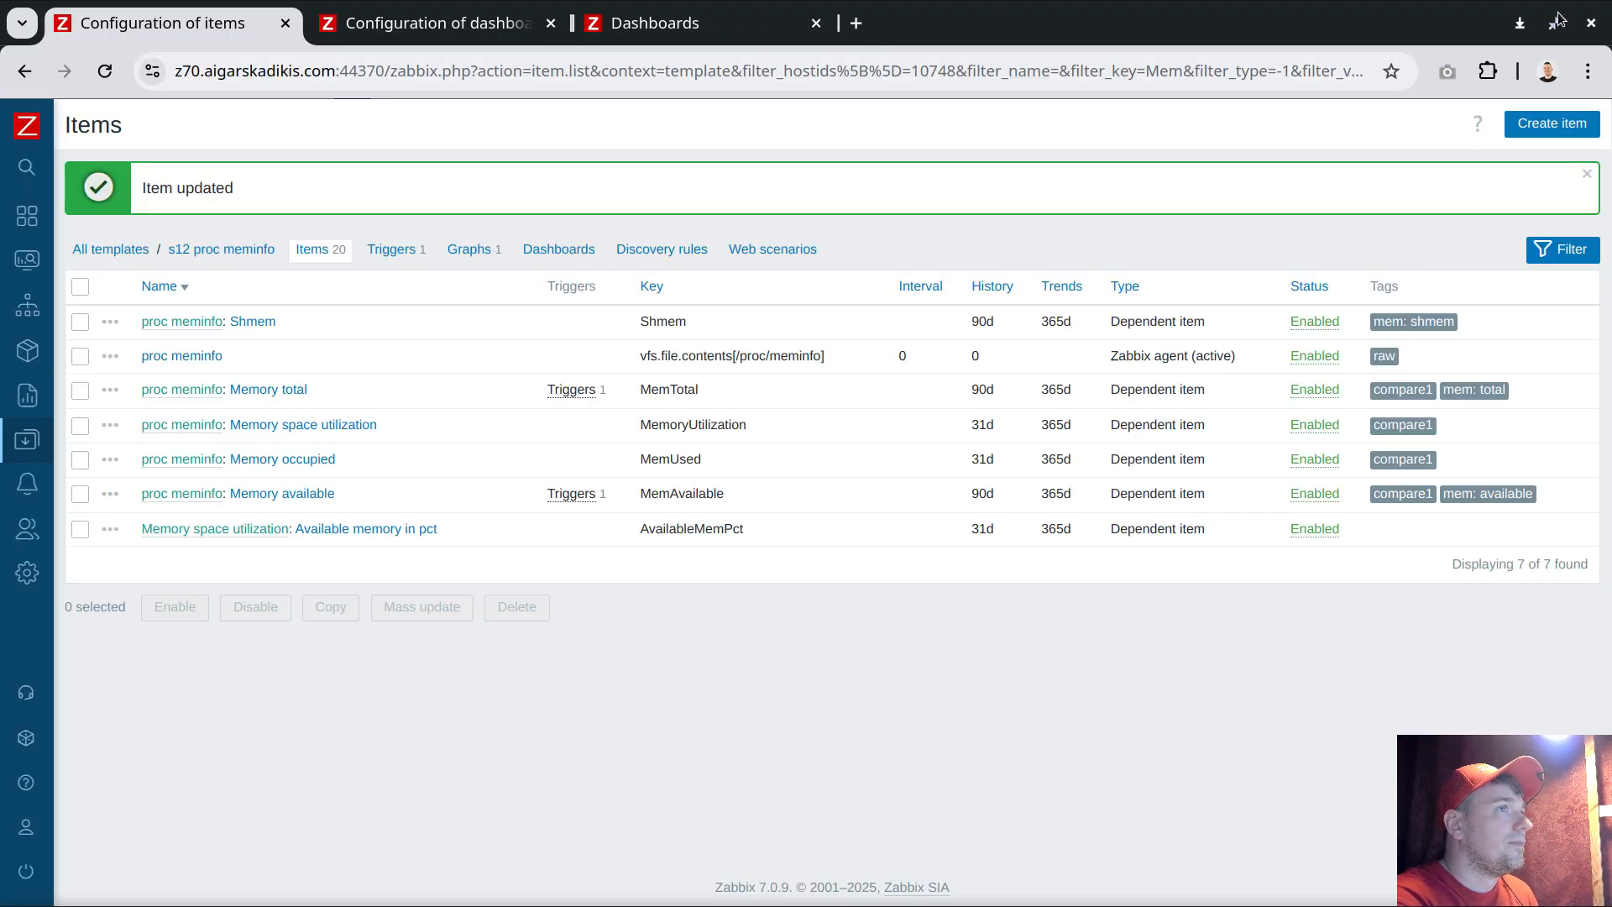
{"action": "left_click", "coordinate": [317, 494]}
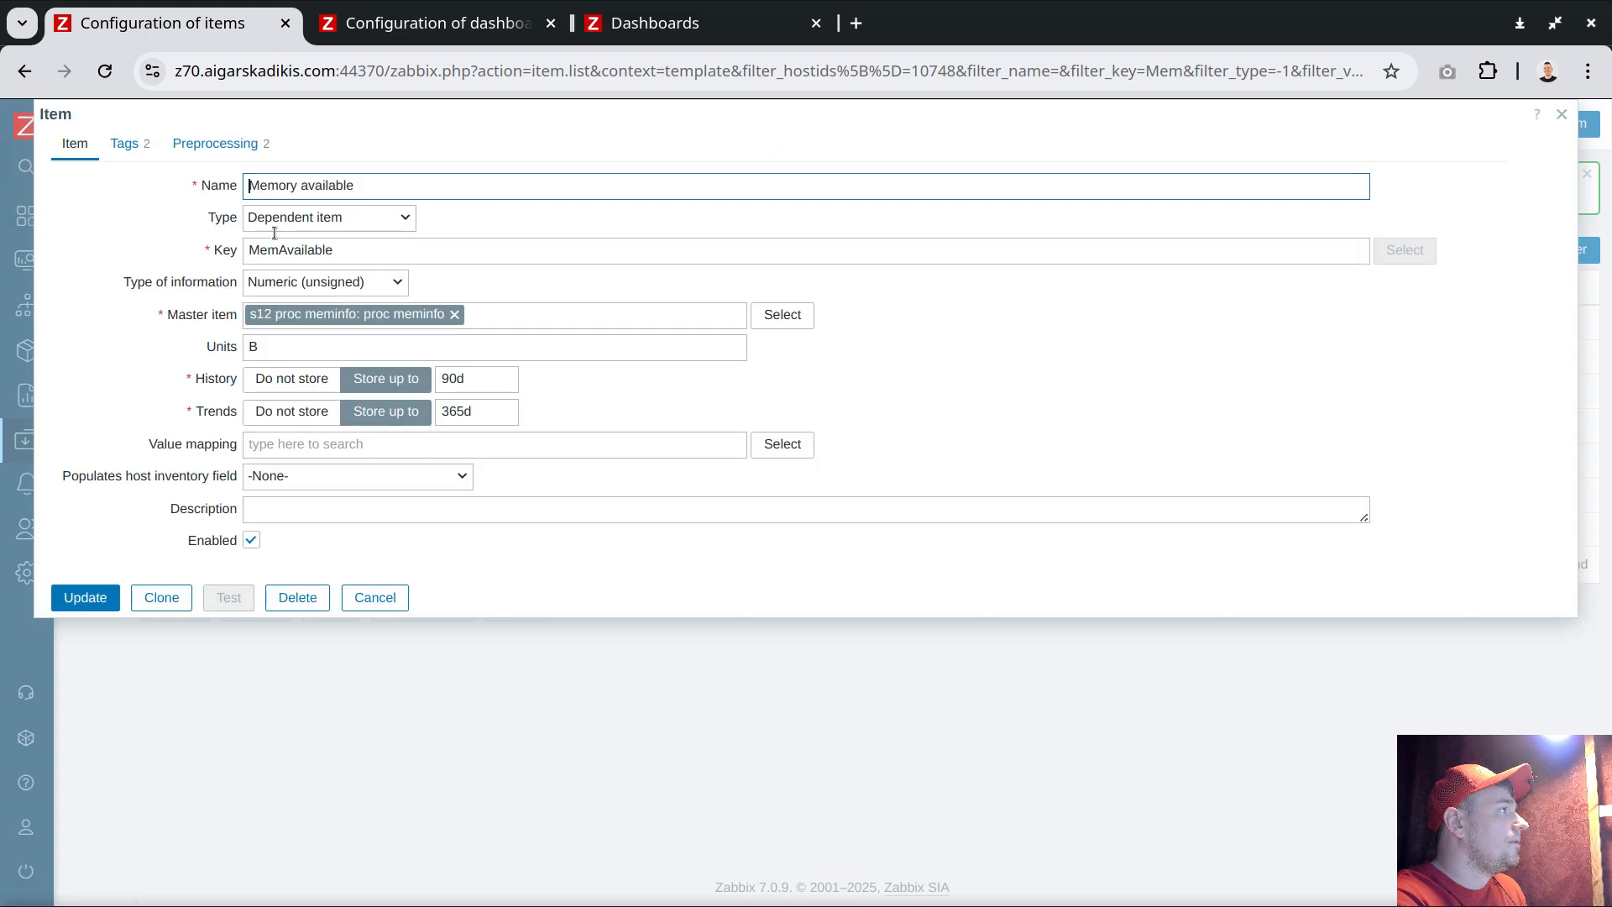
{"action": "double_click", "coordinate": [327, 185]}
{"action": "key", "text": "ctrl+v"}
{"action": "left_click", "coordinate": [310, 186]}
{"action": "key", "text": "BackSpace"}
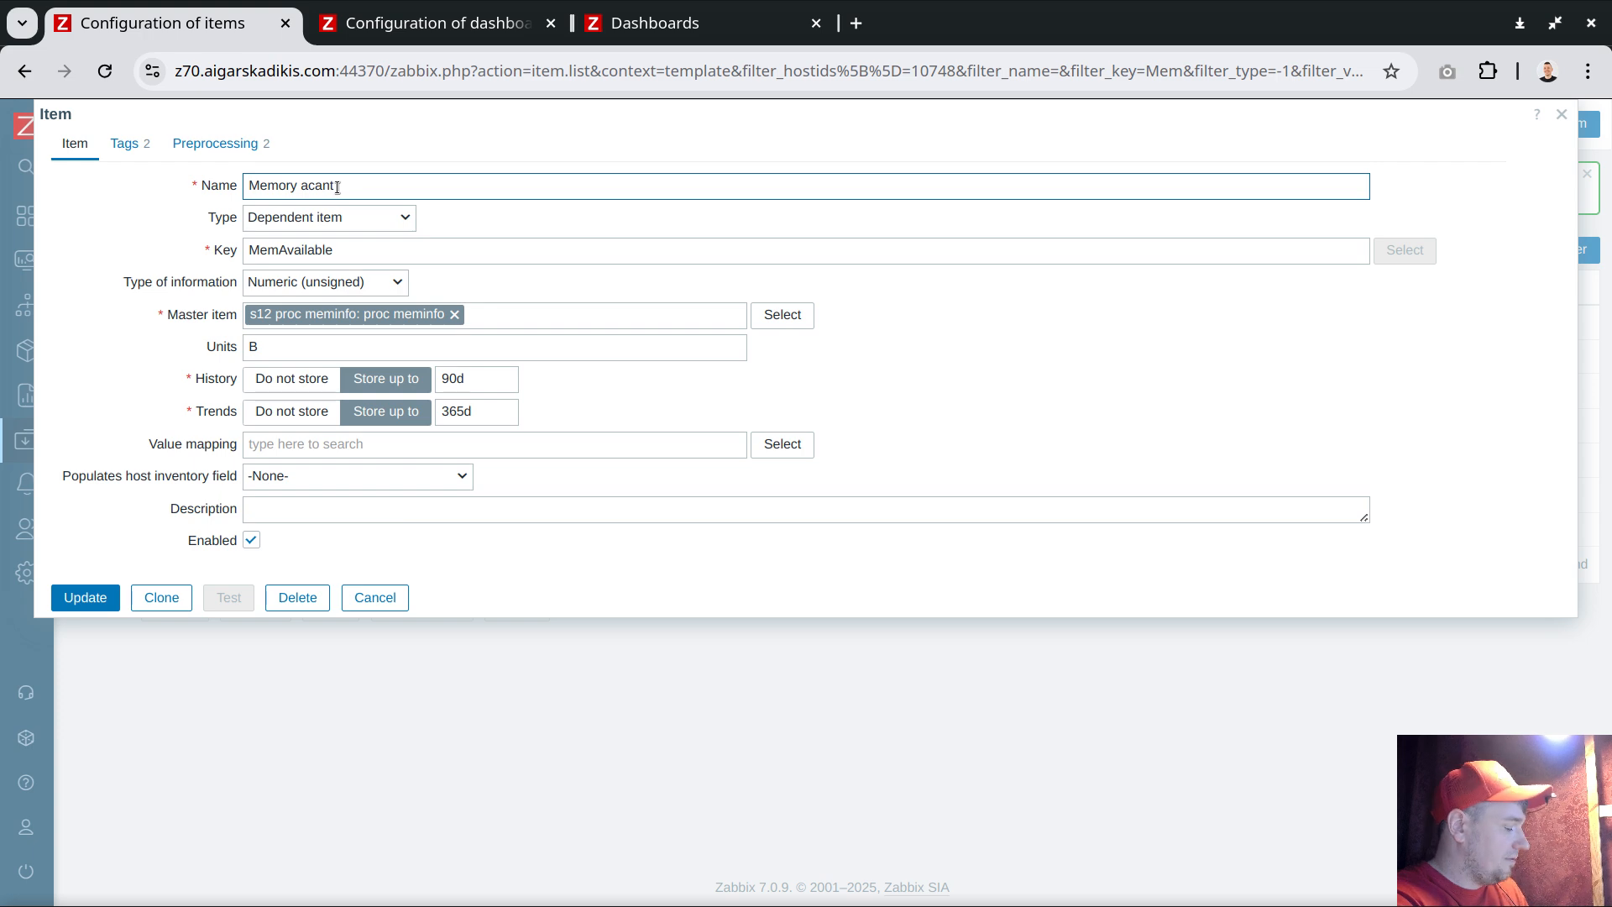
{"action": "type", "text": "v"}
{"action": "left_click", "coordinate": [86, 598]}
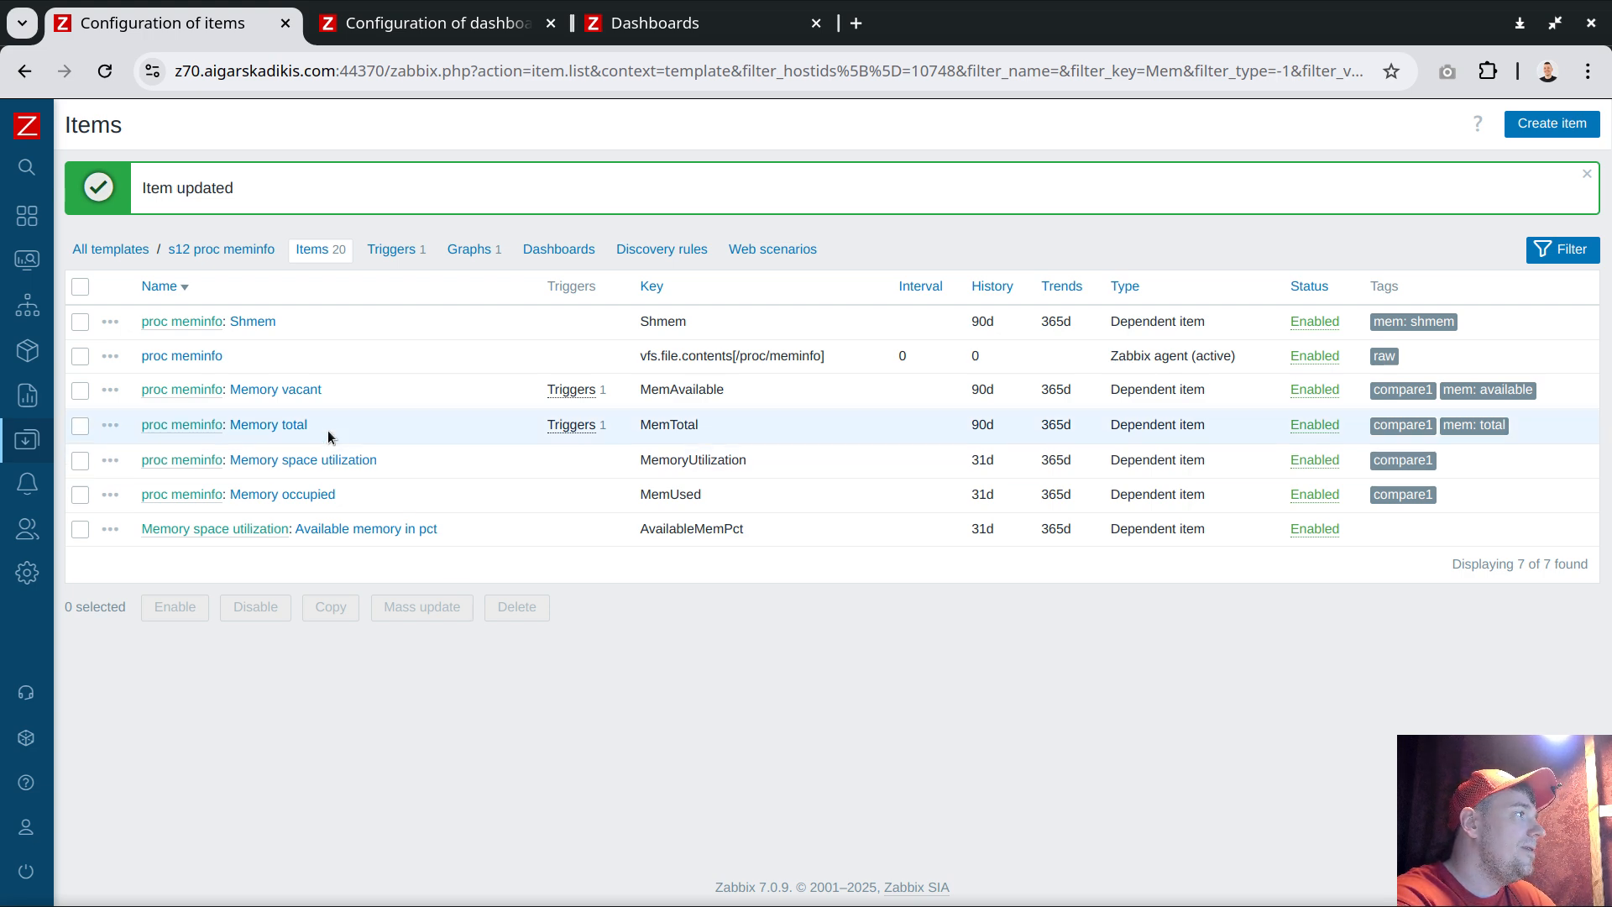
Open the Memory widget of the linux template's Summary dashboard for editing
{"action": "left_click", "coordinate": [291, 426]}
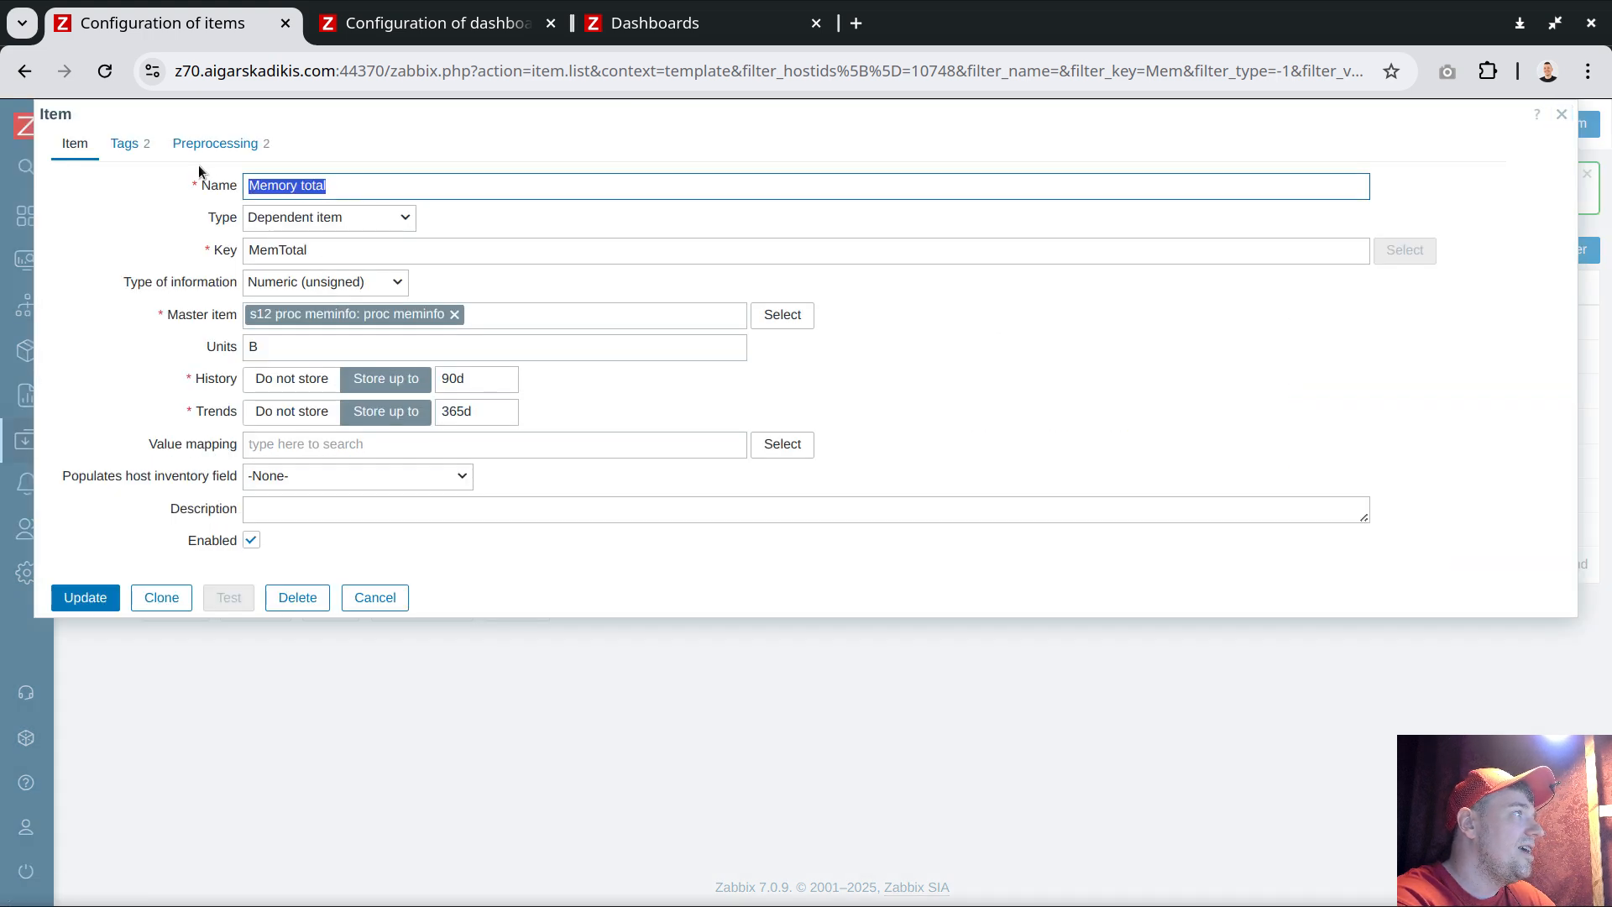
{"action": "left_click", "coordinate": [382, 598]}
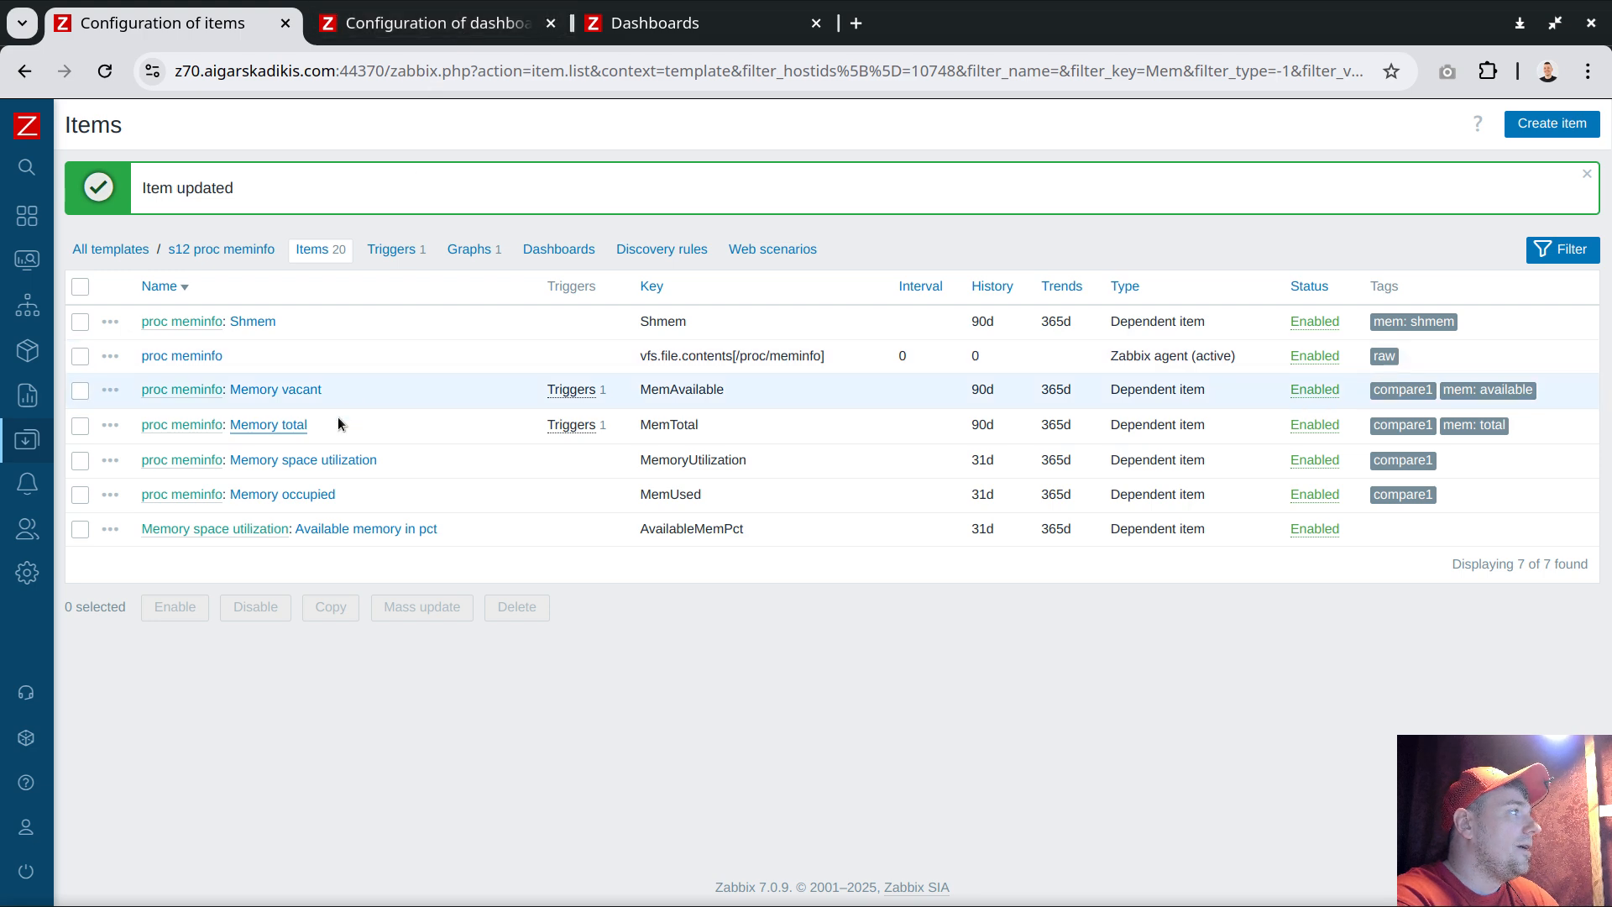
{"action": "left_click", "coordinate": [448, 31]}
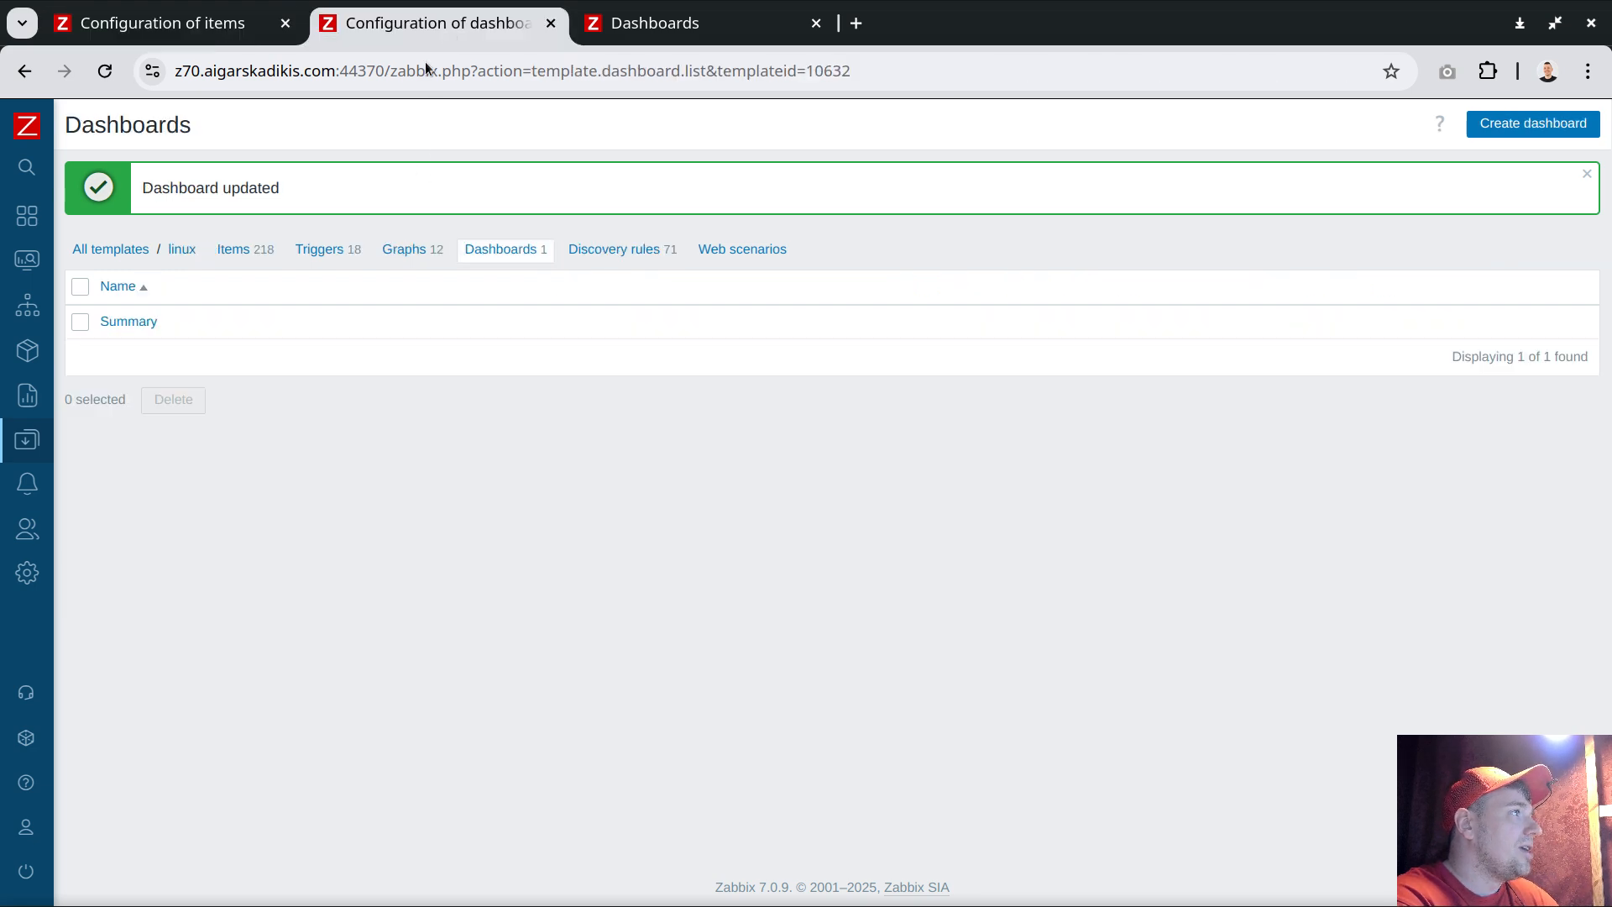
{"action": "left_click", "coordinate": [130, 324]}
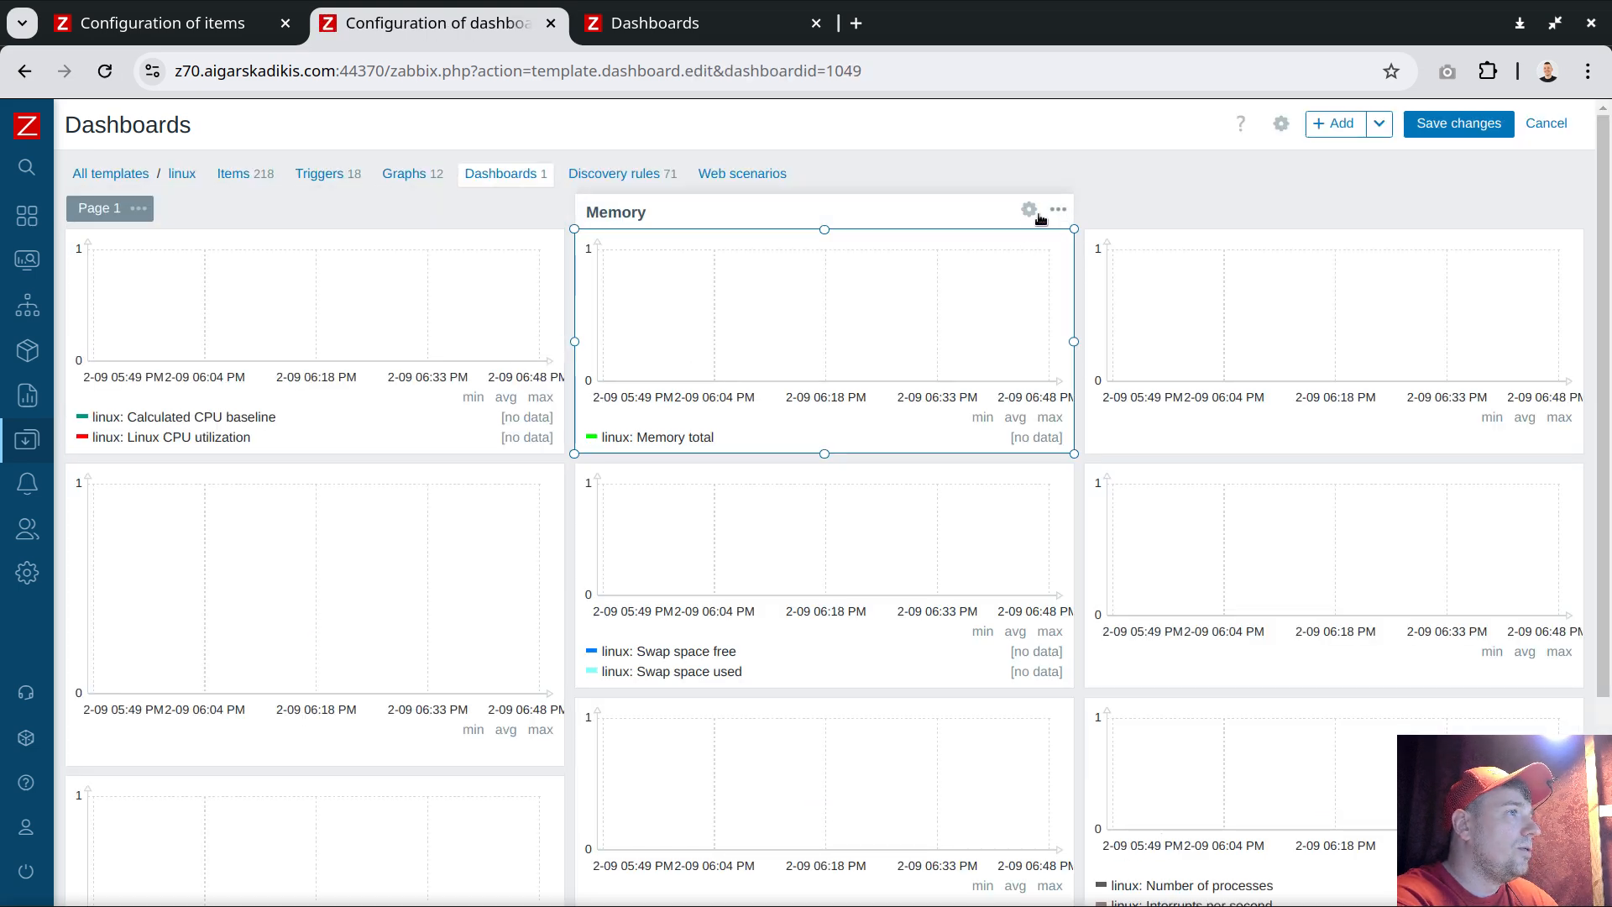
{"action": "left_click", "coordinate": [1029, 210]}
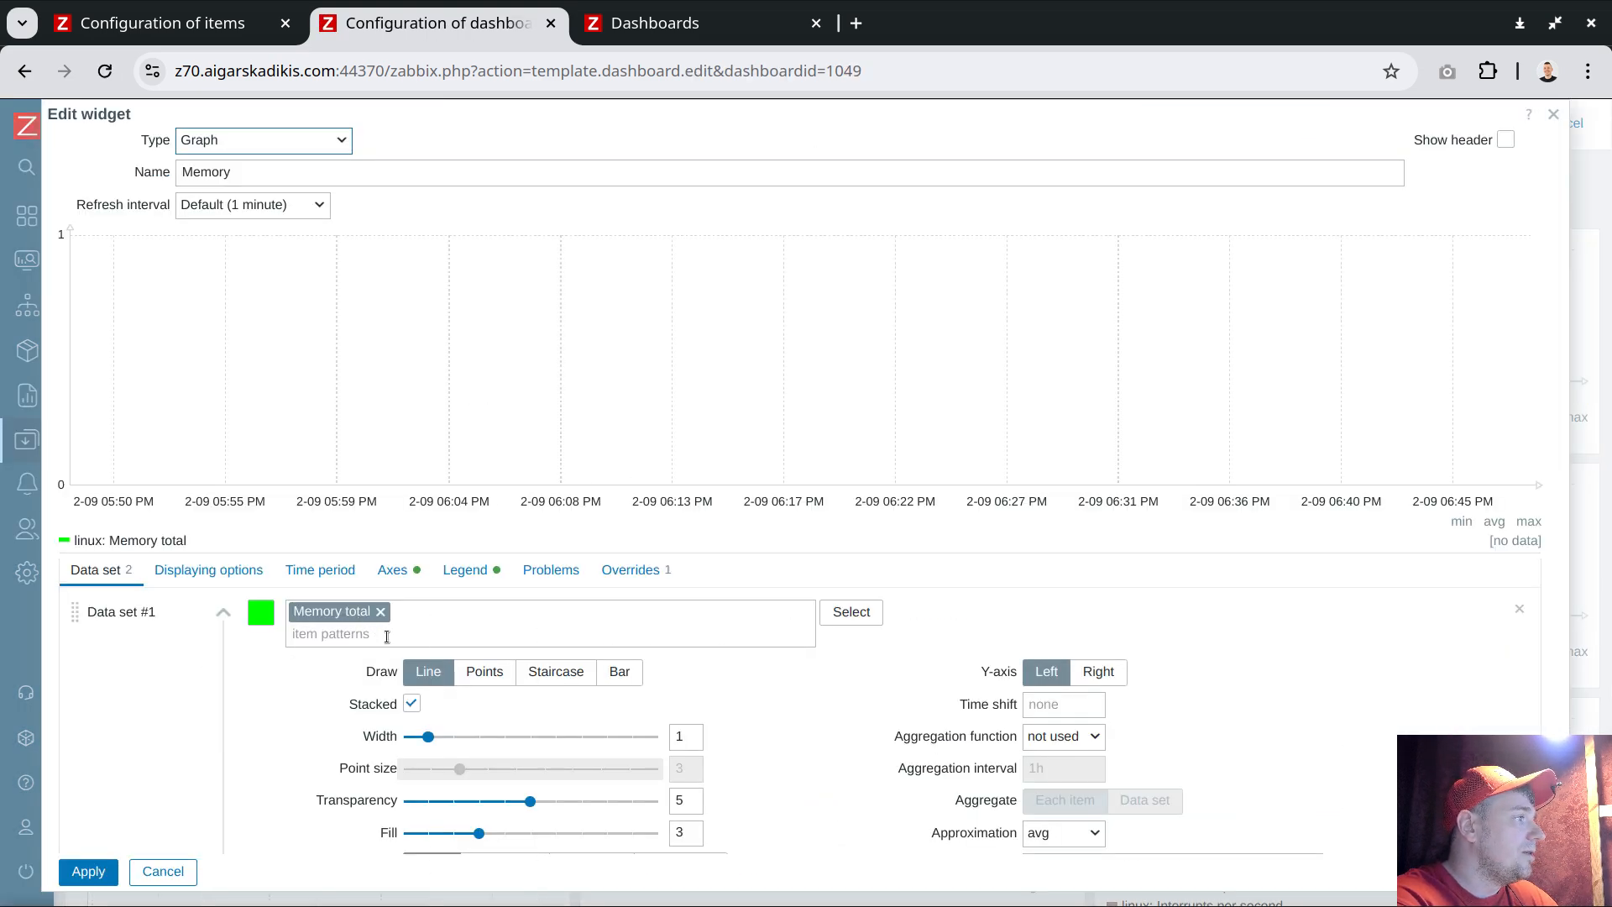
Remove the Memory total data set and the Memory used item from the remaining data set
{"action": "scroll", "coordinate": [361, 791], "scroll_direction": "down", "scroll_amount": 2}
{"action": "scroll", "coordinate": [395, 709], "scroll_direction": "up", "scroll_amount": 2}
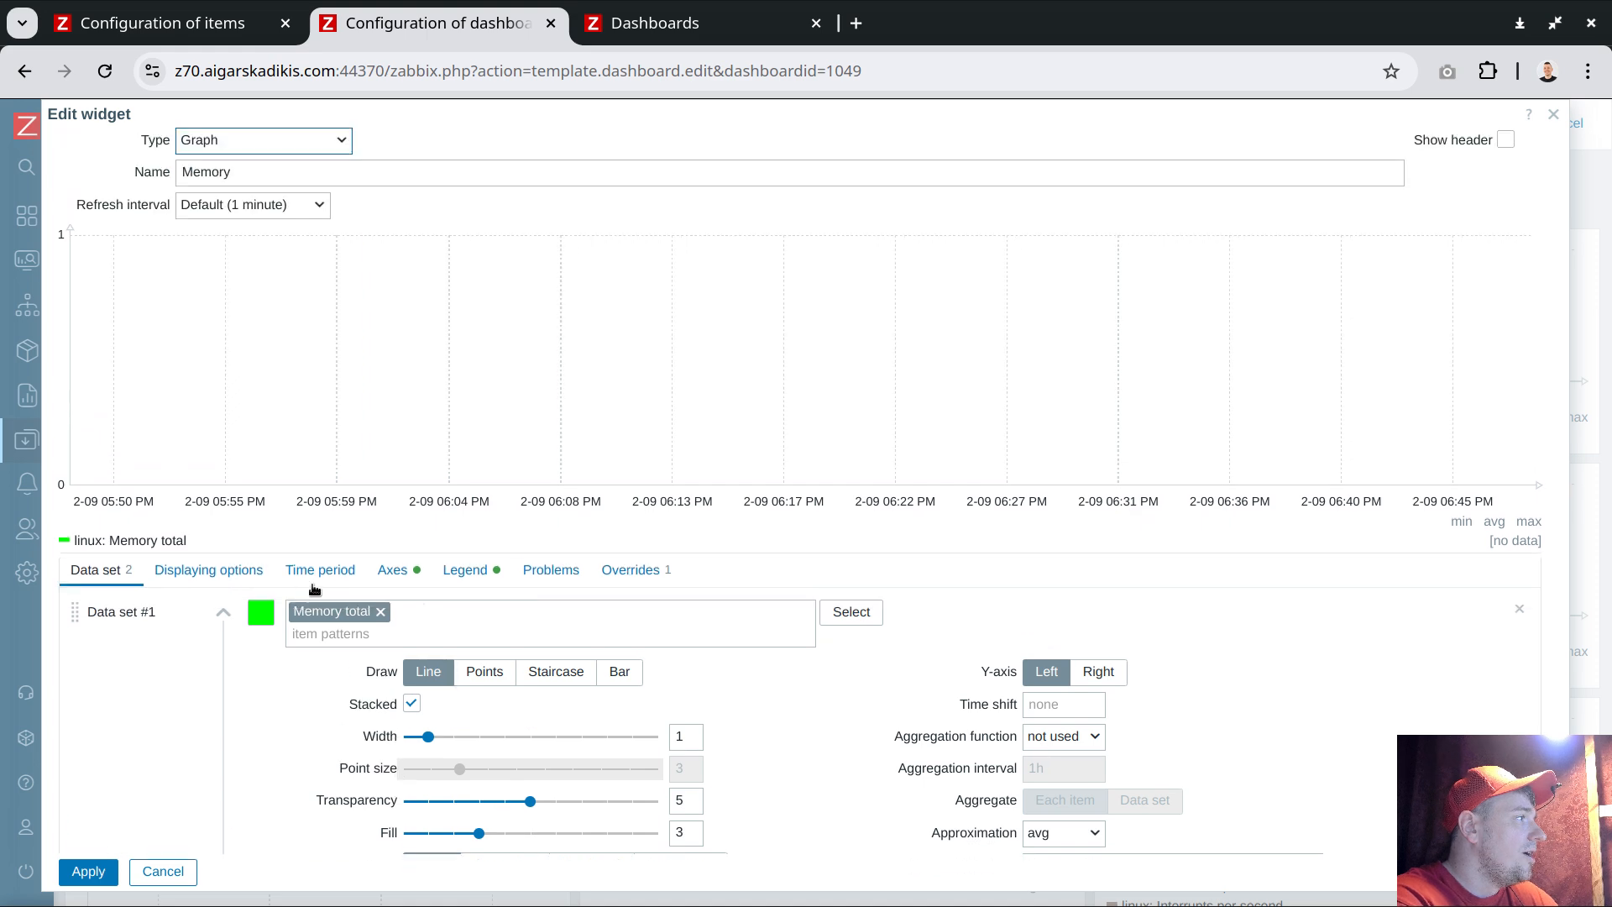
{"action": "left_click", "coordinate": [1520, 609]}
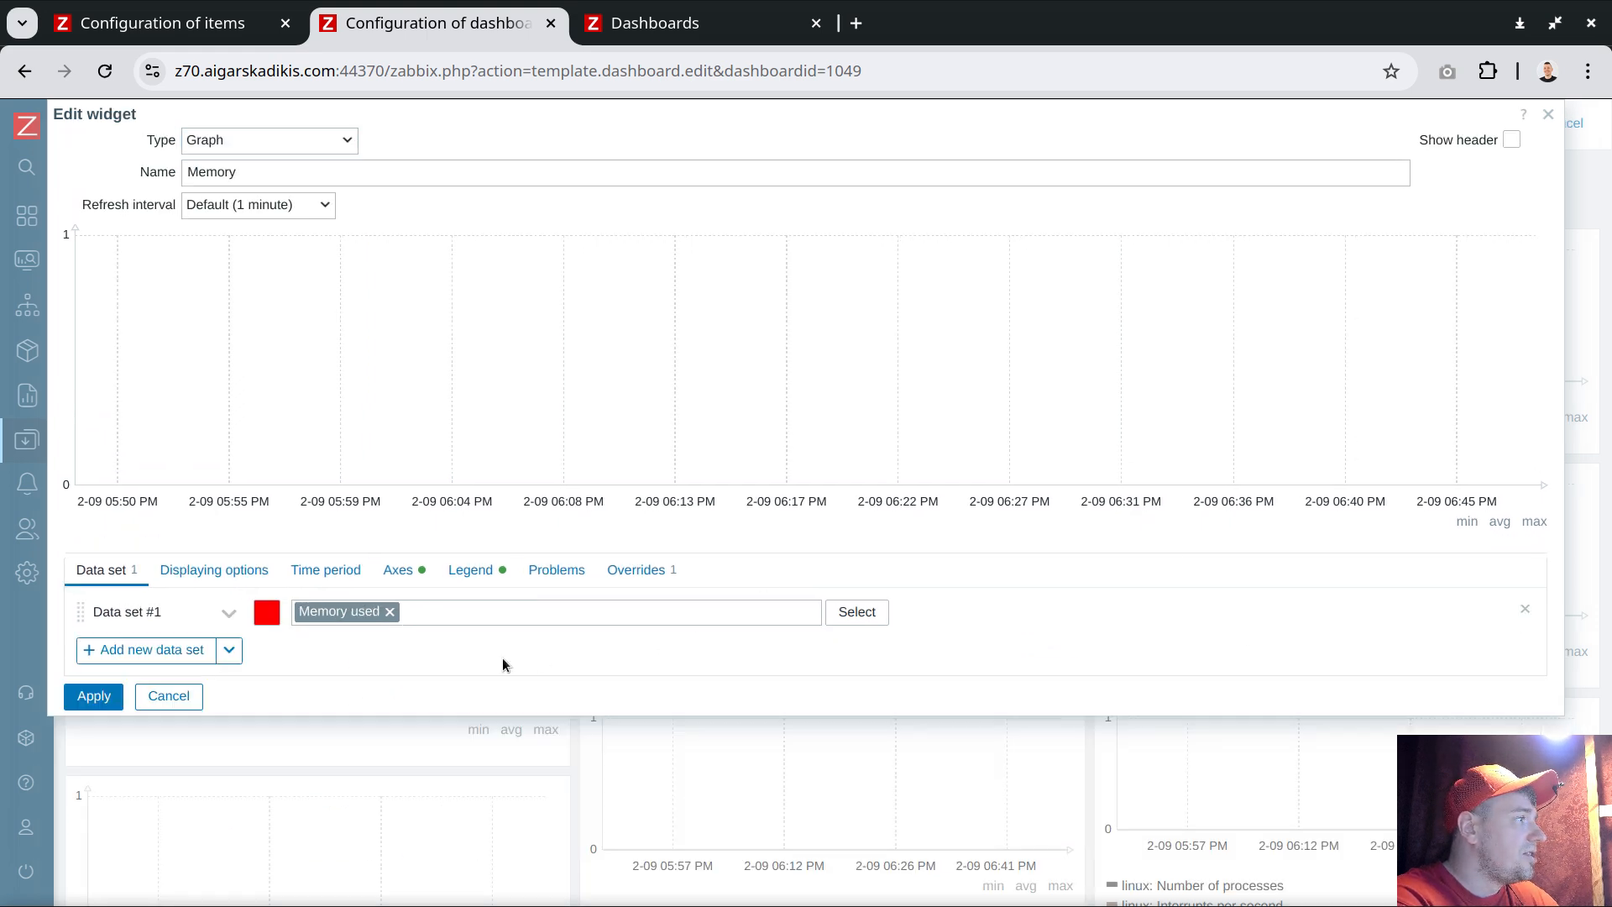
{"action": "left_click", "coordinate": [389, 611]}
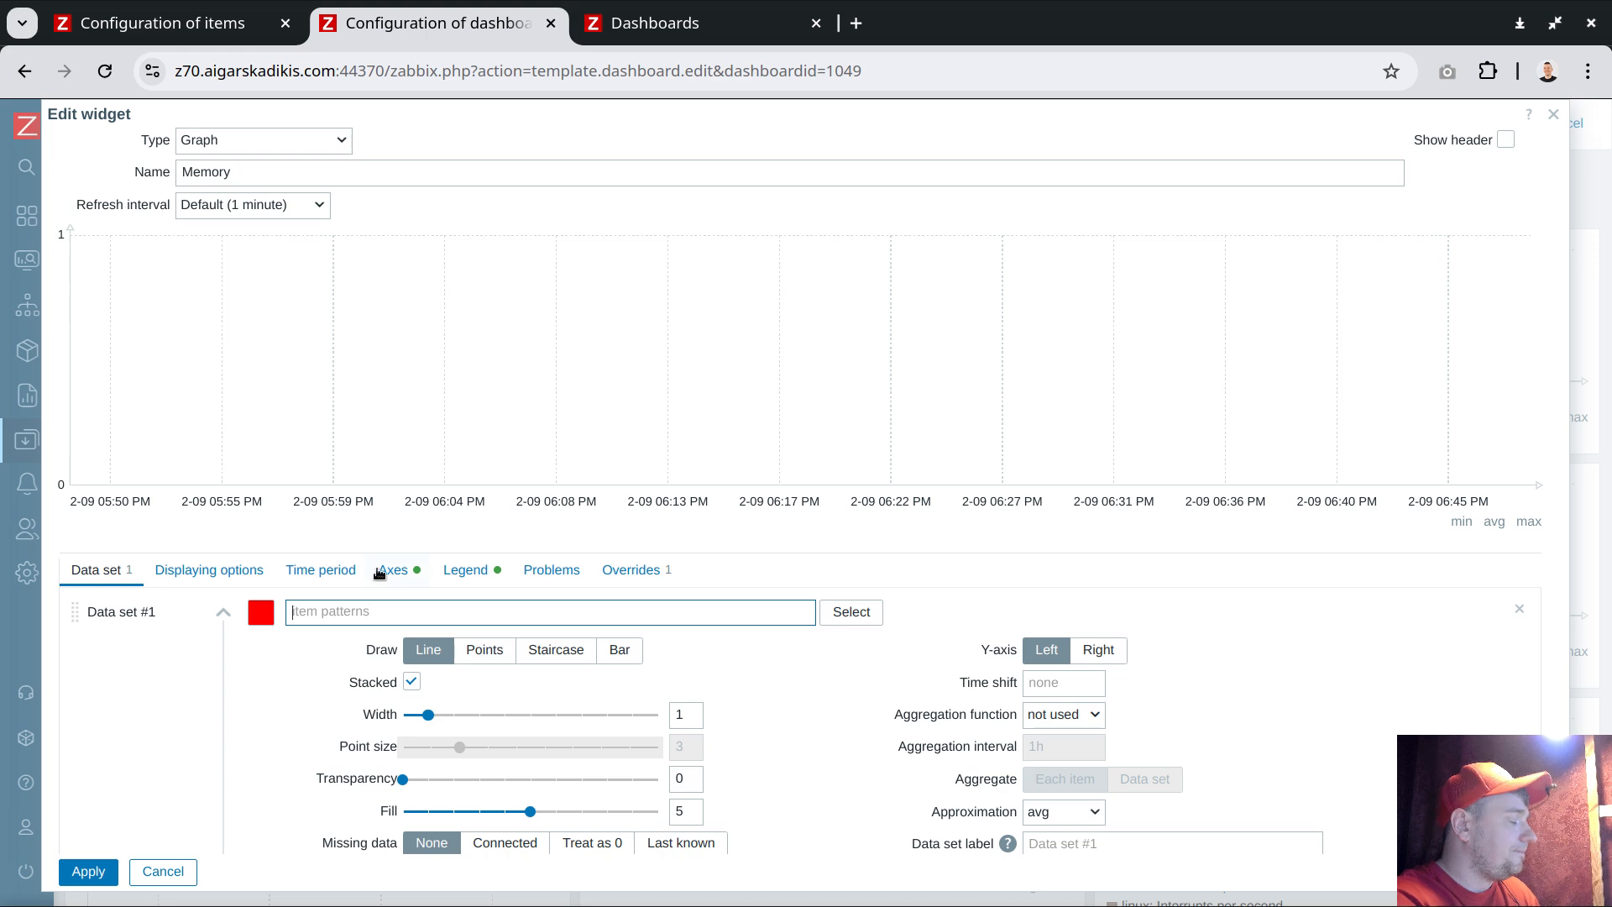
Add the Memory occupied and Memory vacant items to the data set and colour it green
{"action": "type", "text": "Memory "}
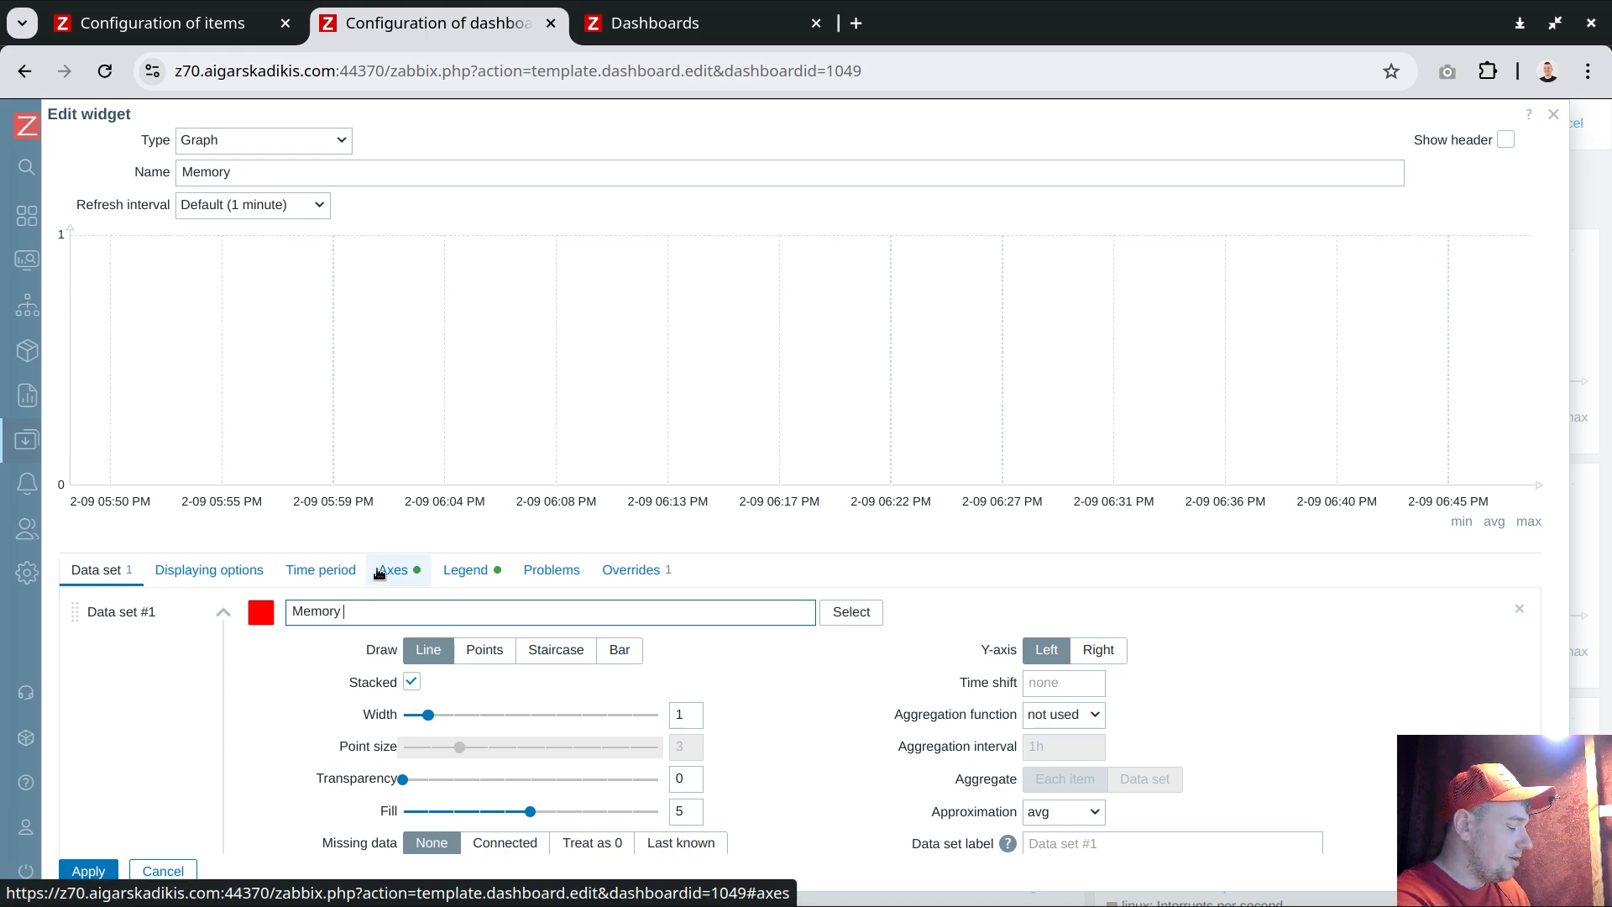
{"action": "type", "text": "oc"}
{"action": "left_click", "coordinate": [468, 655]}
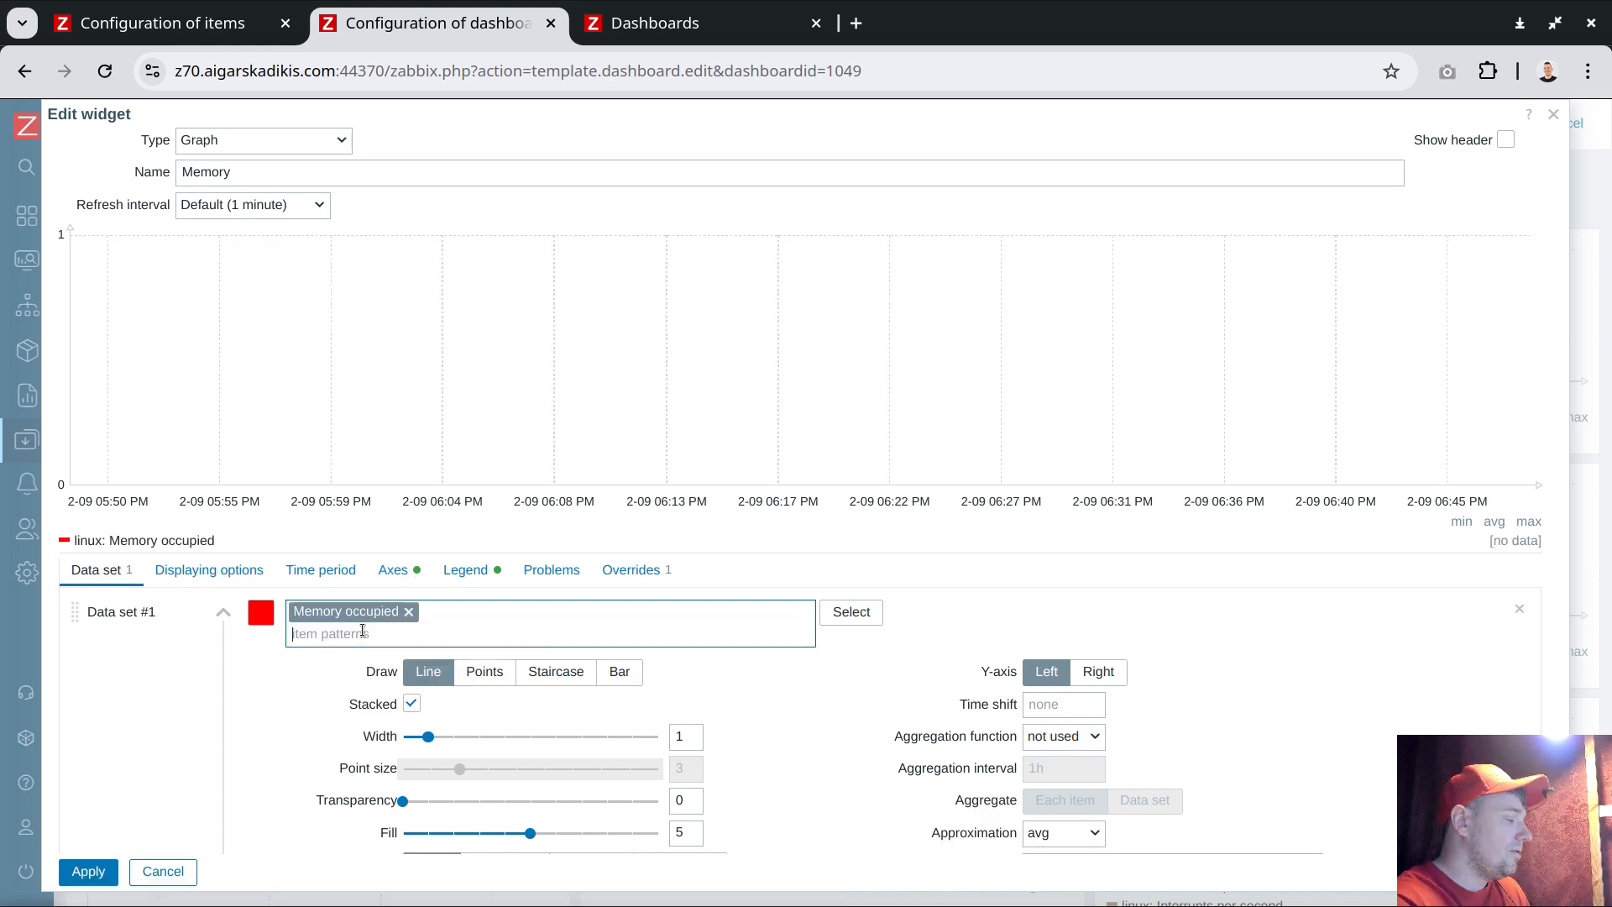
{"action": "type", "text": "Memory "}
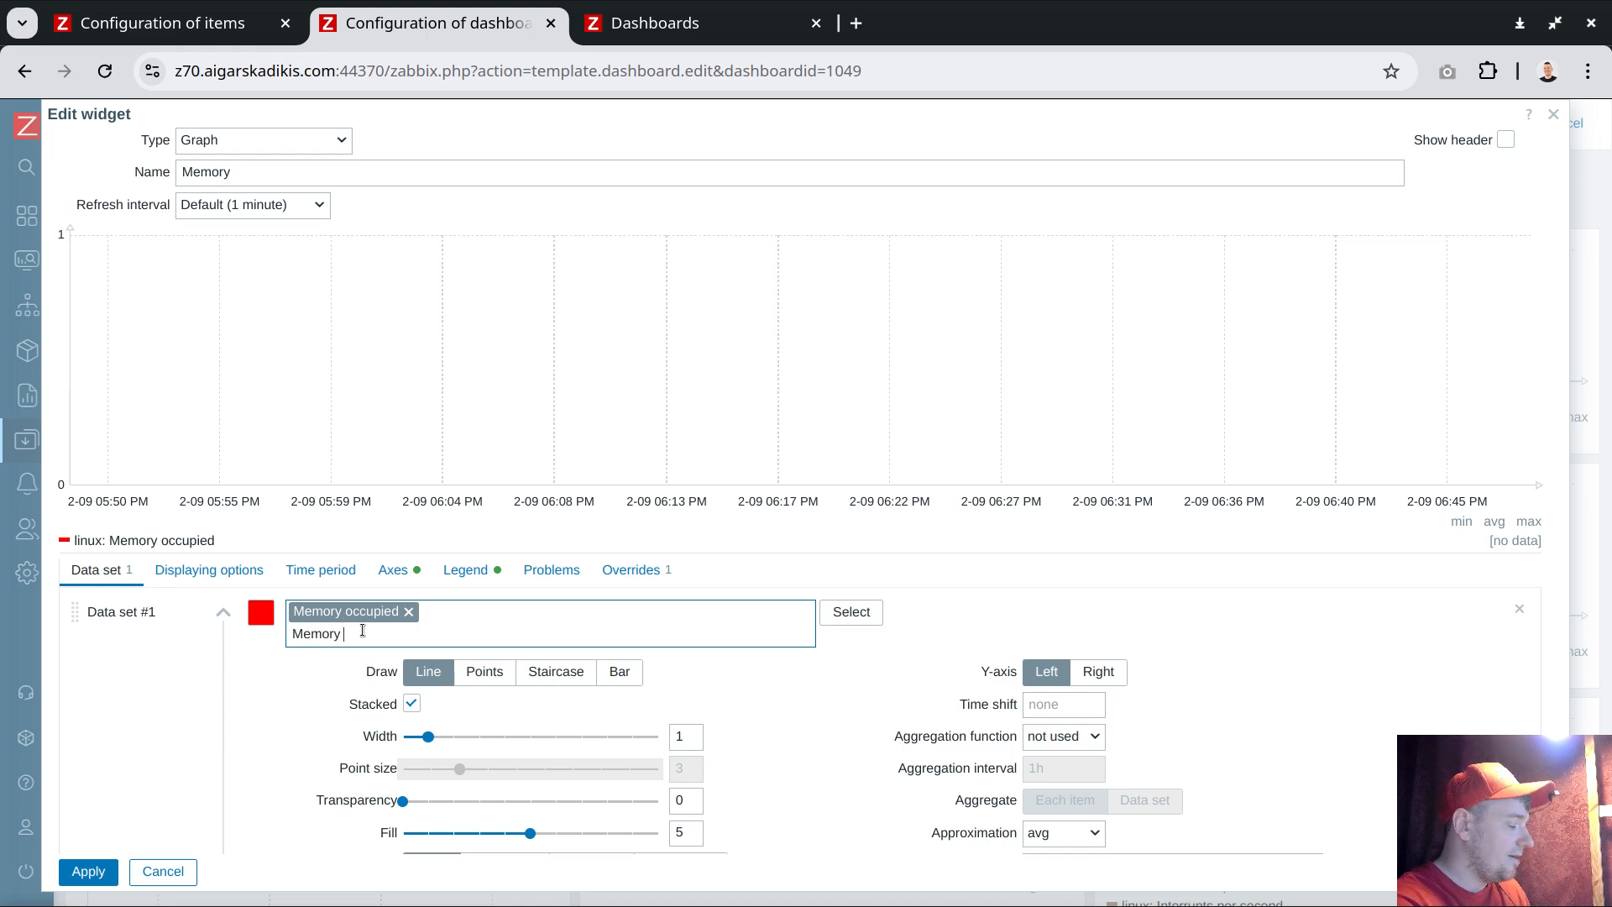
{"action": "type", "text": "vac"}
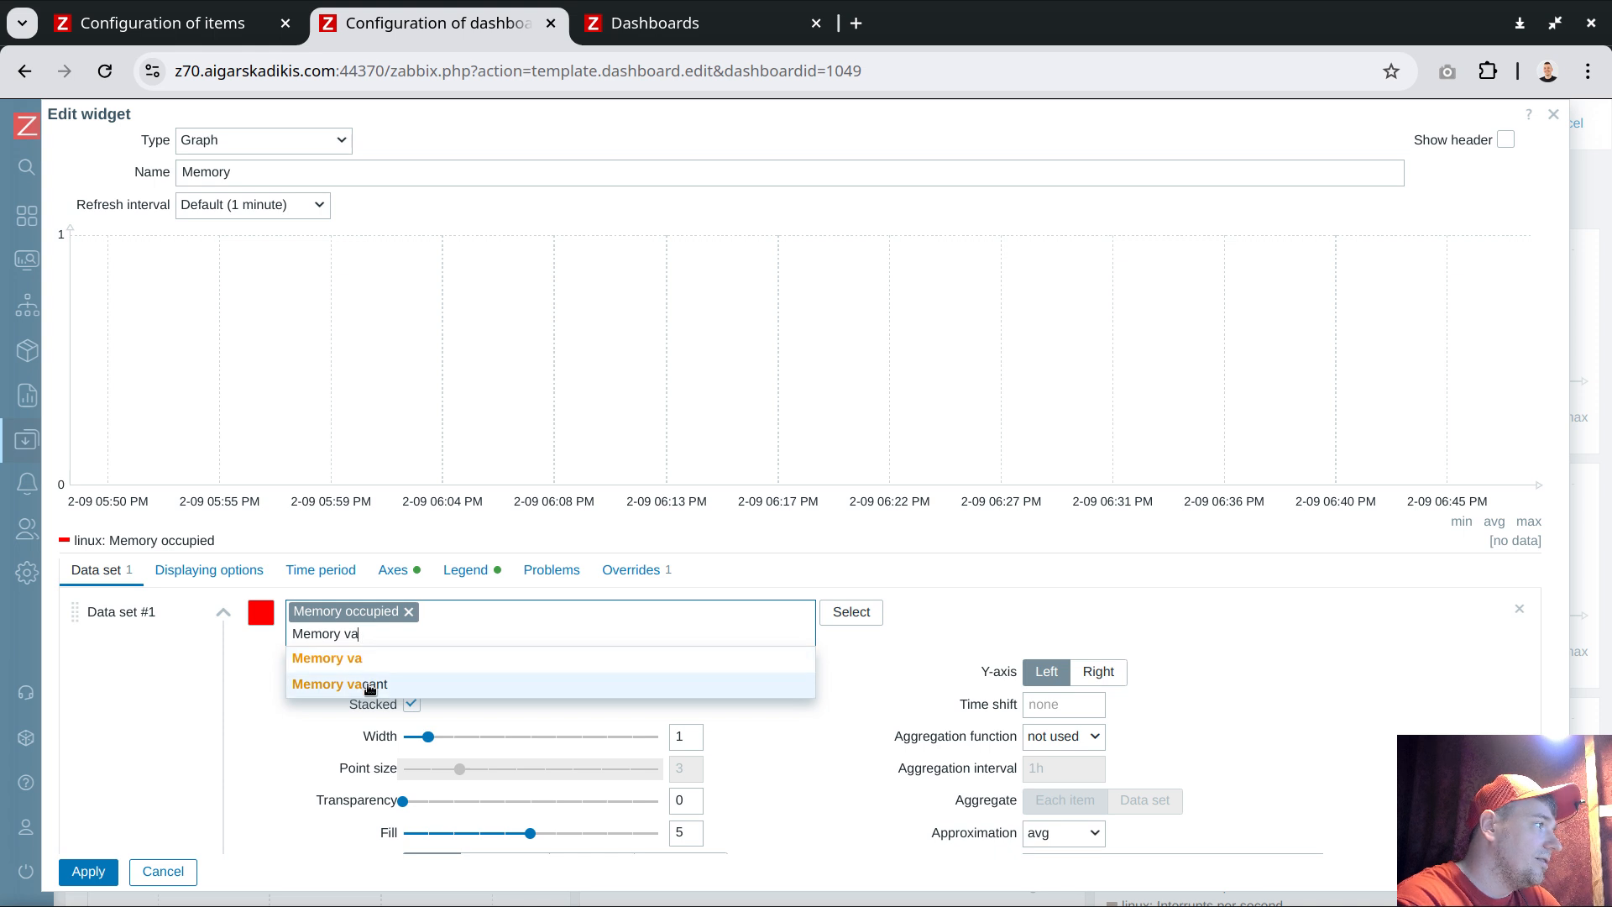
{"action": "left_click", "coordinate": [366, 680]}
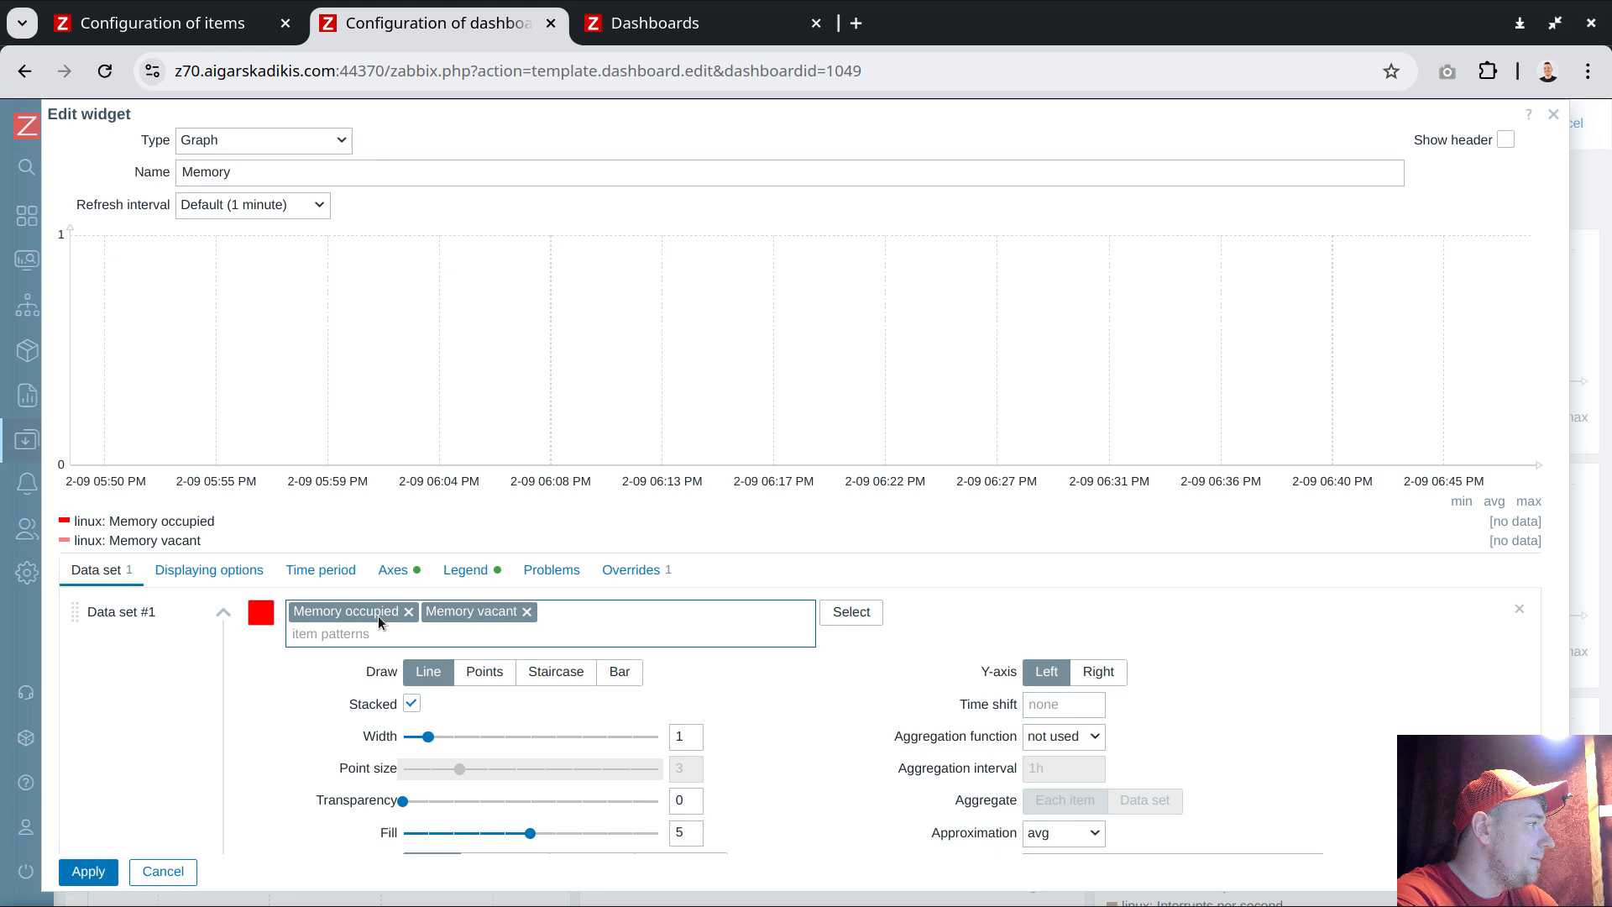
{"action": "left_click", "coordinate": [263, 615]}
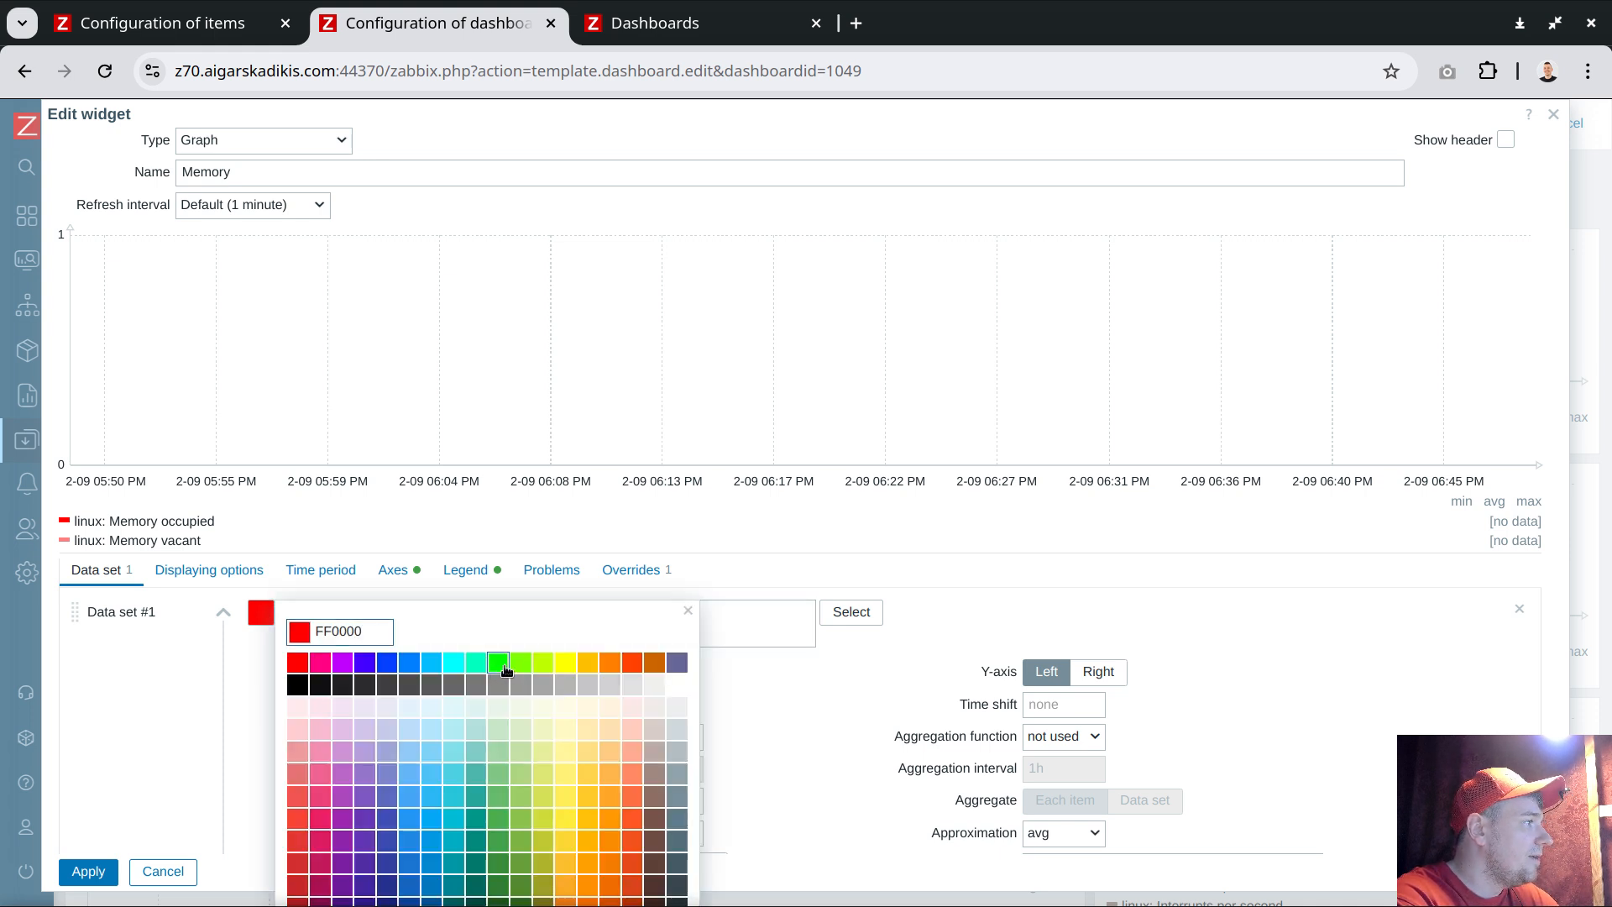
{"action": "left_click", "coordinate": [500, 667]}
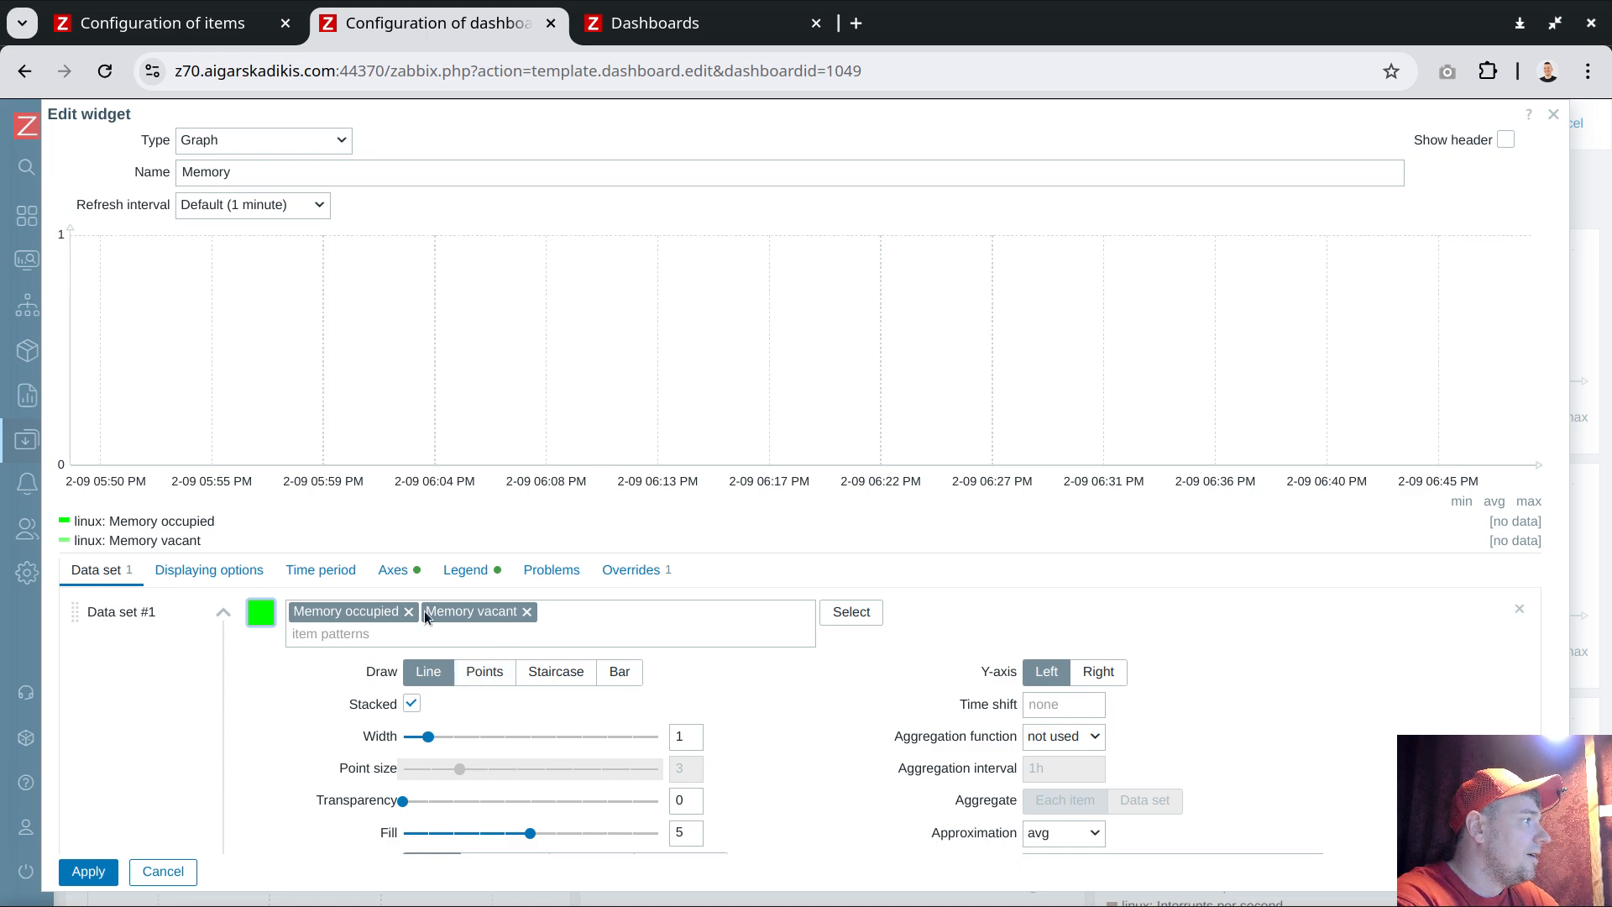
Replace the override's Memory available item with Memory occupied and set the override colour to red
{"action": "left_click", "coordinate": [300, 615]}
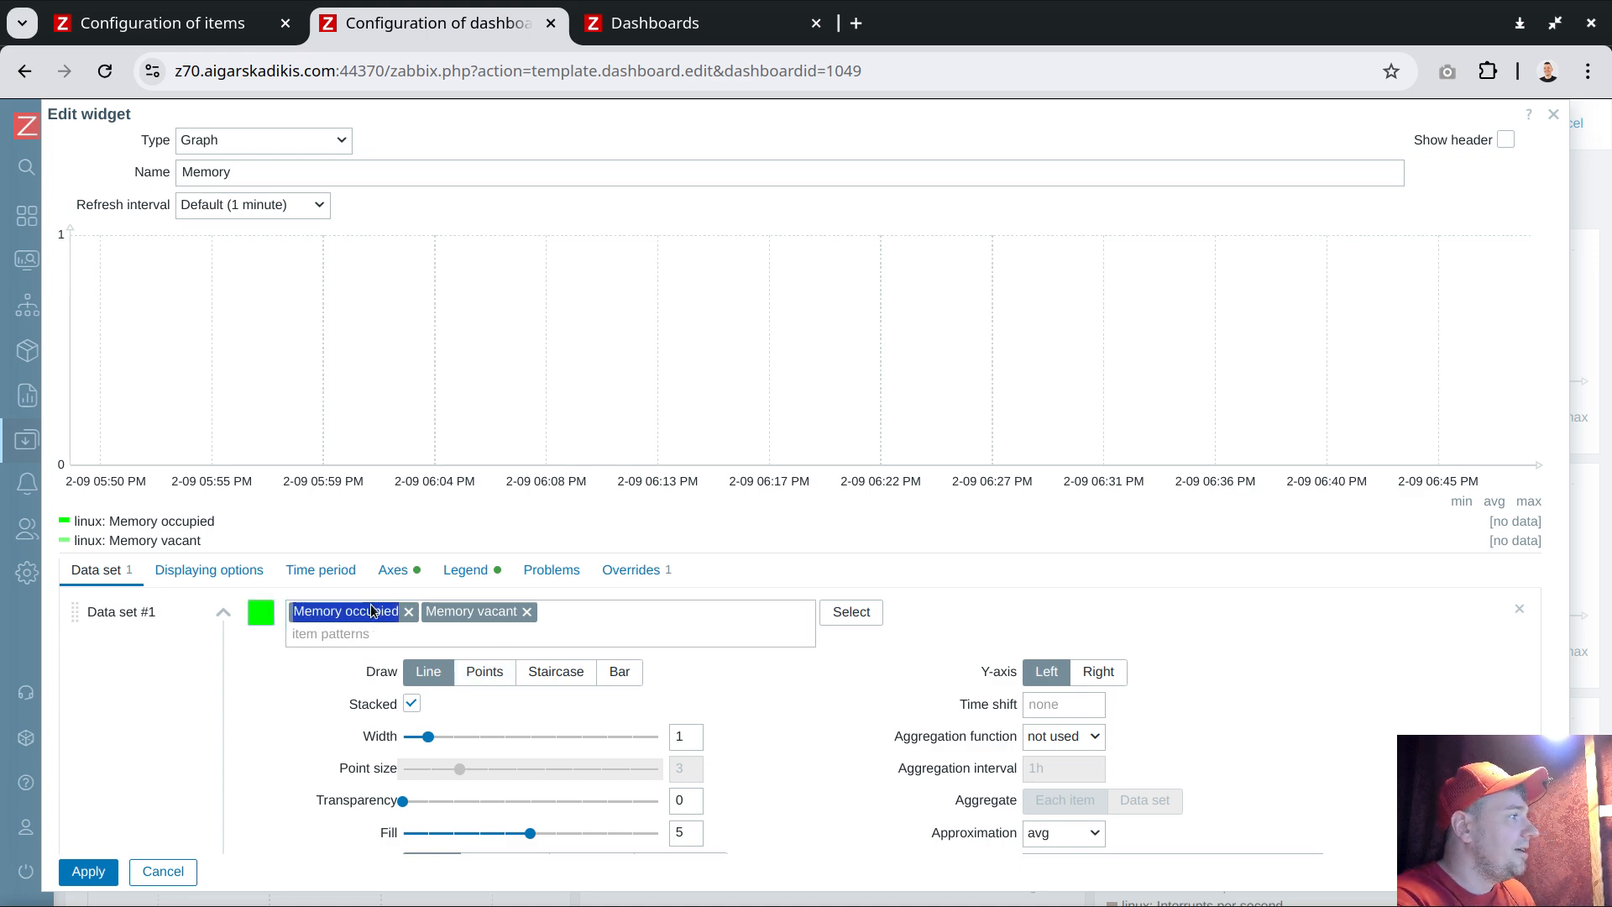
{"action": "left_click", "coordinate": [618, 572]}
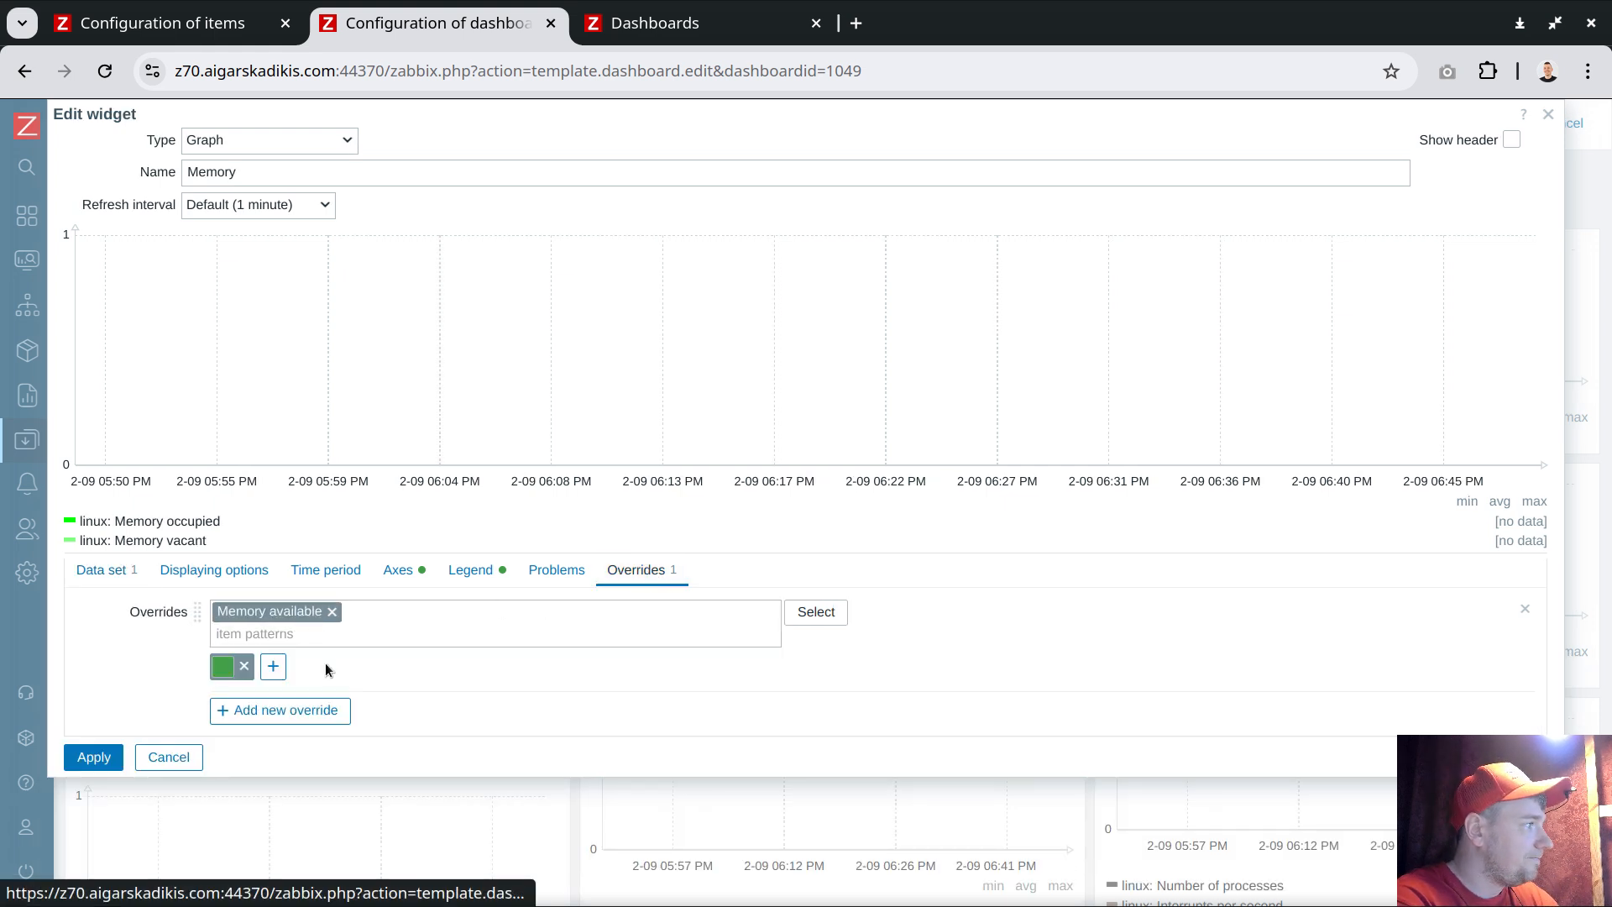
{"action": "left_click", "coordinate": [332, 611]}
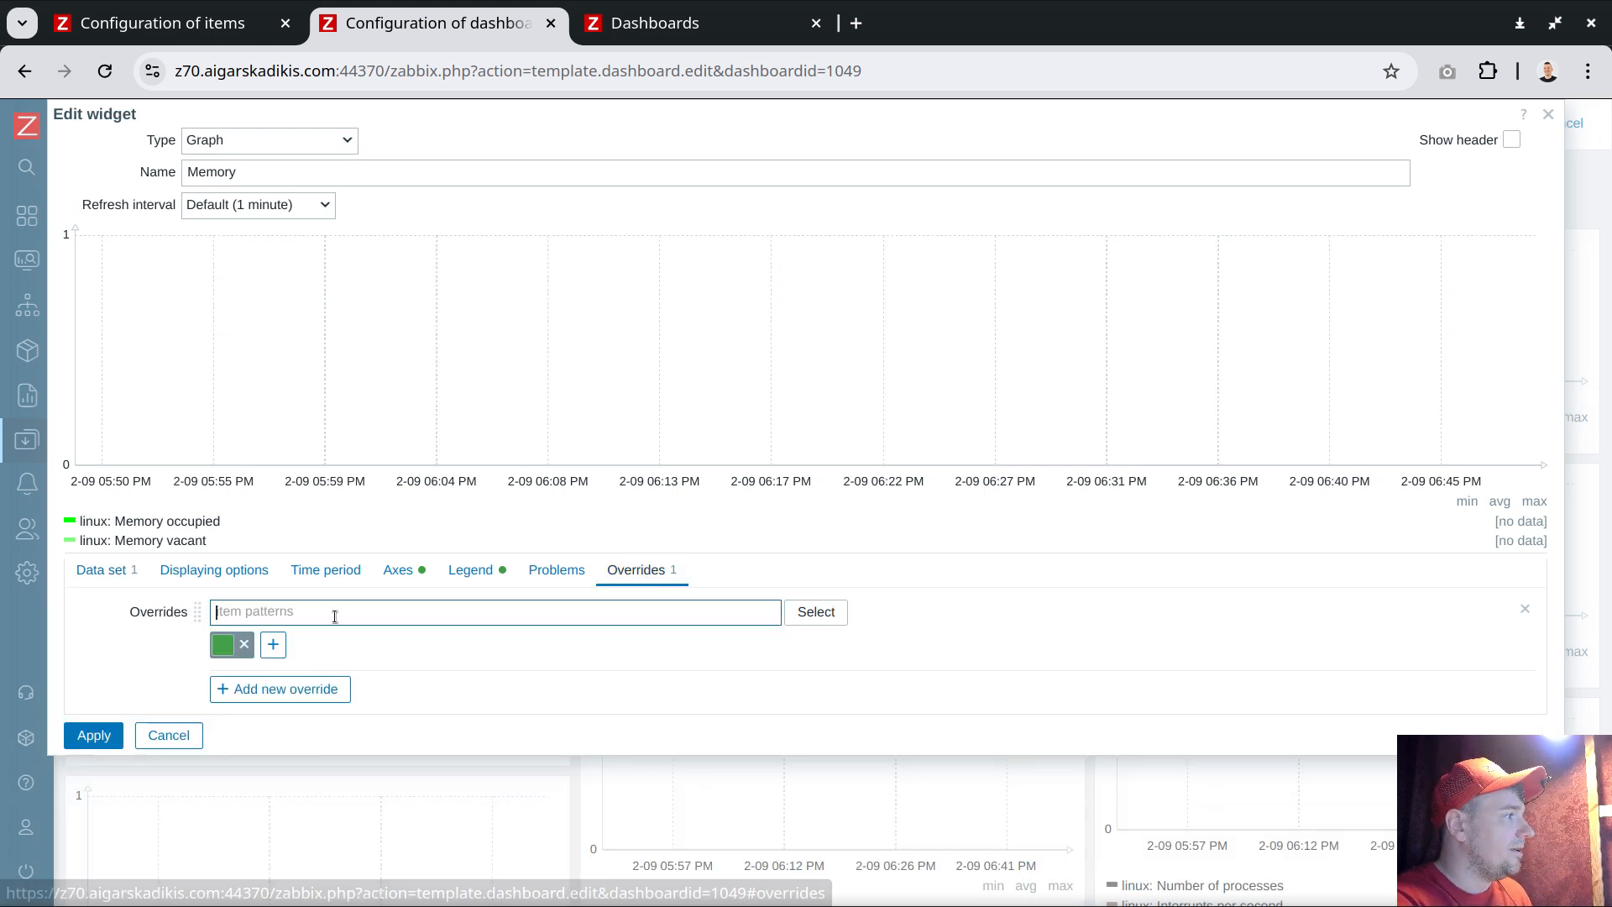
{"action": "type", "text": "Memory occupied"}
{"action": "left_click", "coordinate": [323, 638]}
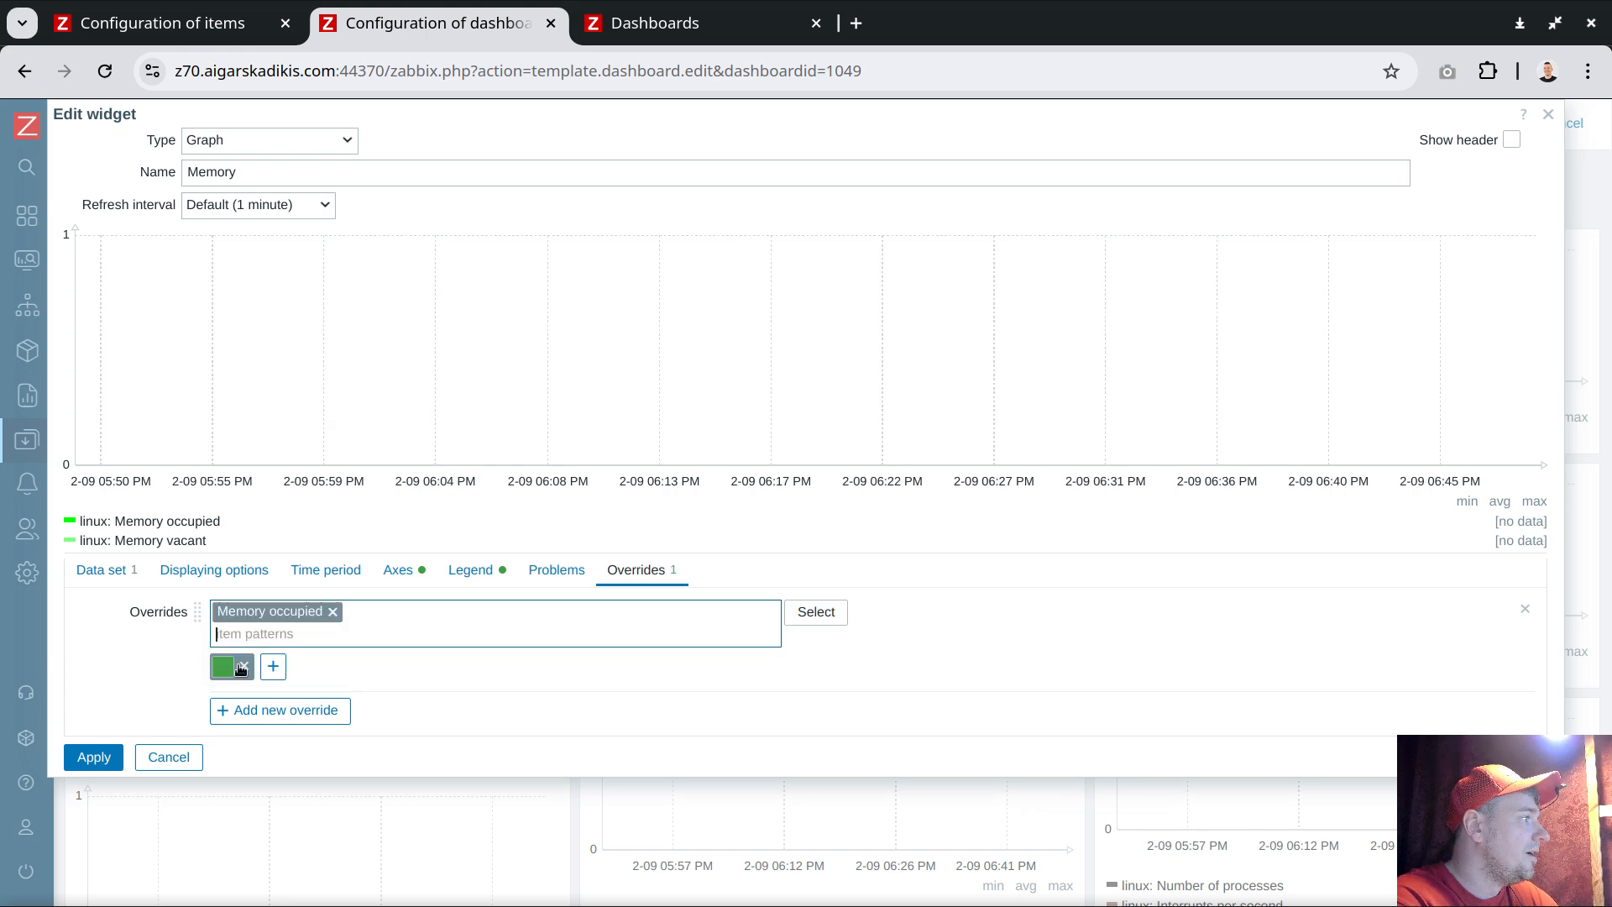
{"action": "left_click", "coordinate": [232, 667]}
{"action": "left_click", "coordinate": [255, 719]}
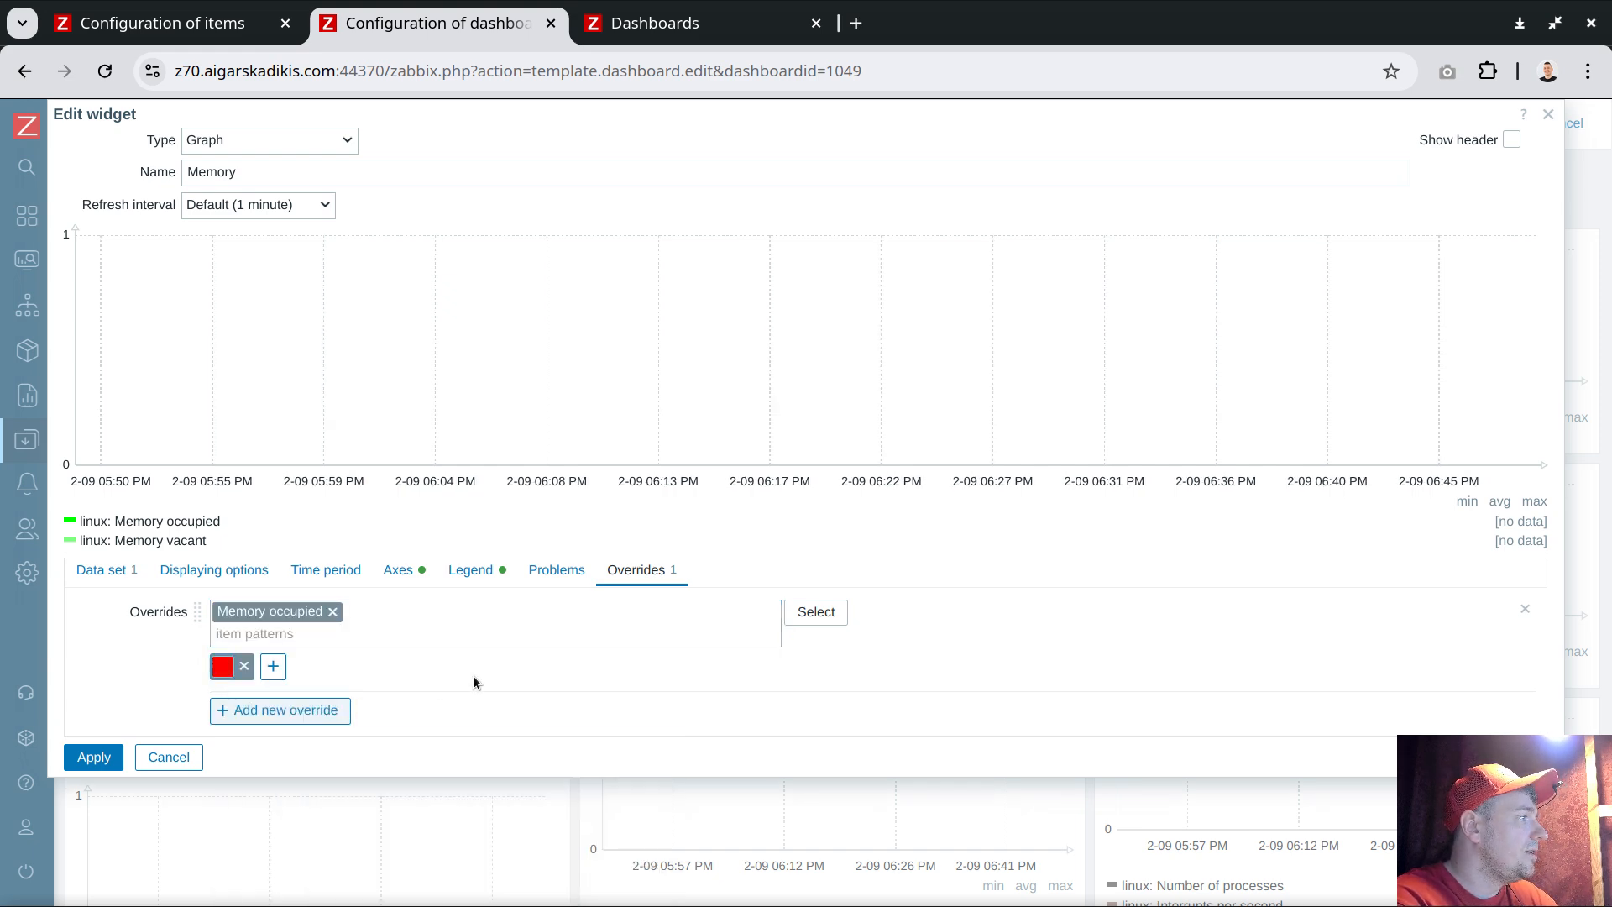
Apply the Memory widget changes and save the template dashboard
{"action": "left_click", "coordinate": [104, 570]}
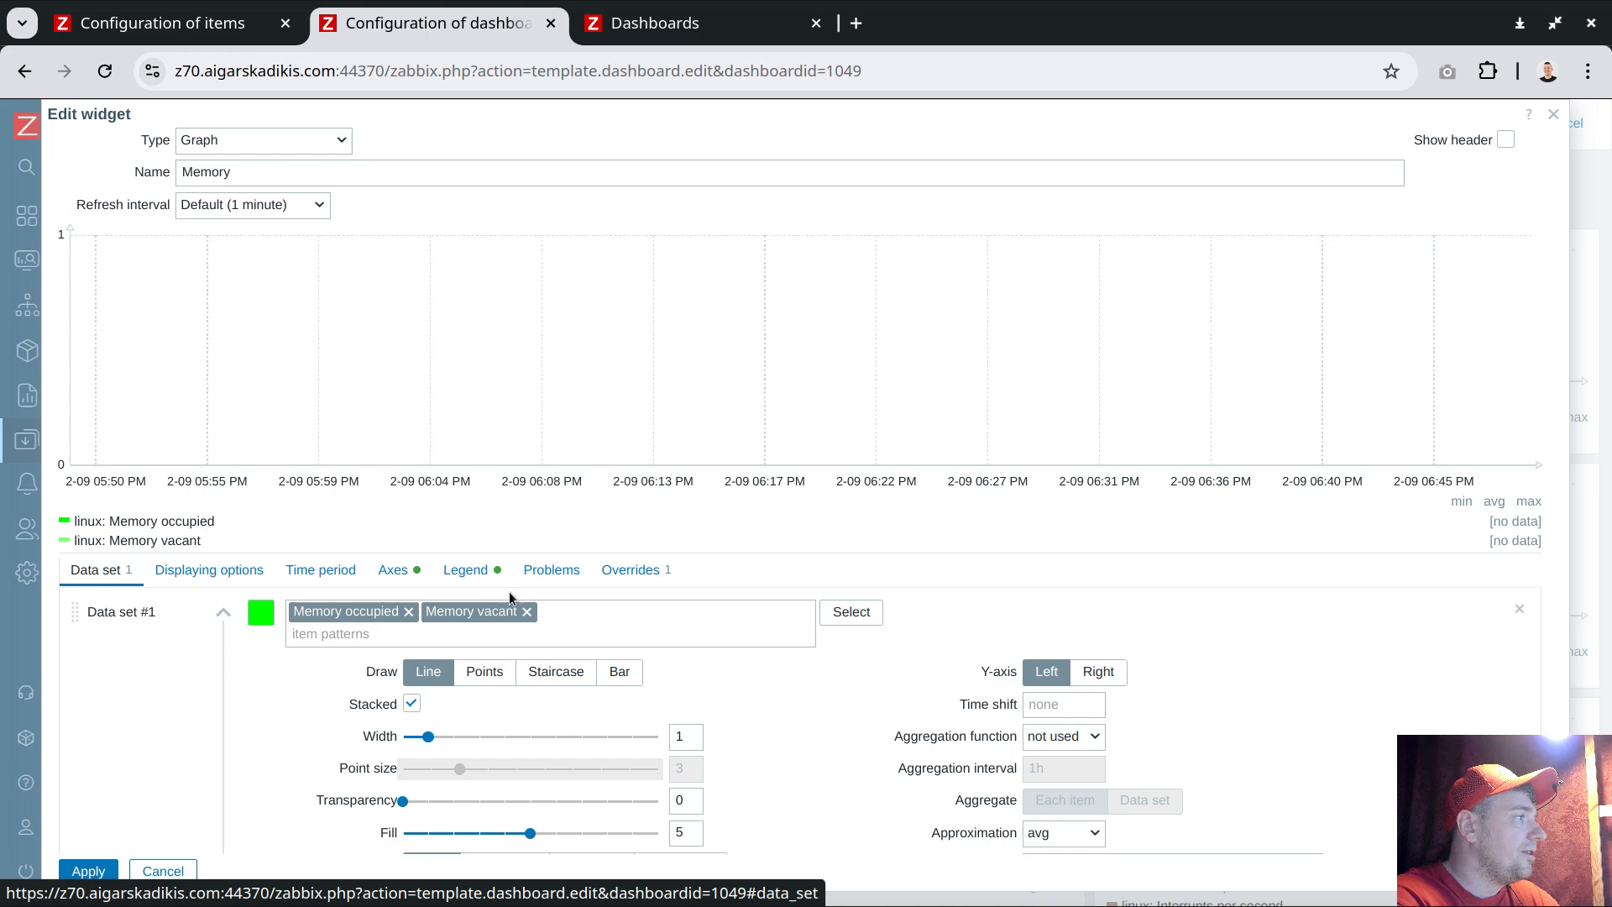
{"action": "left_click", "coordinate": [628, 572]}
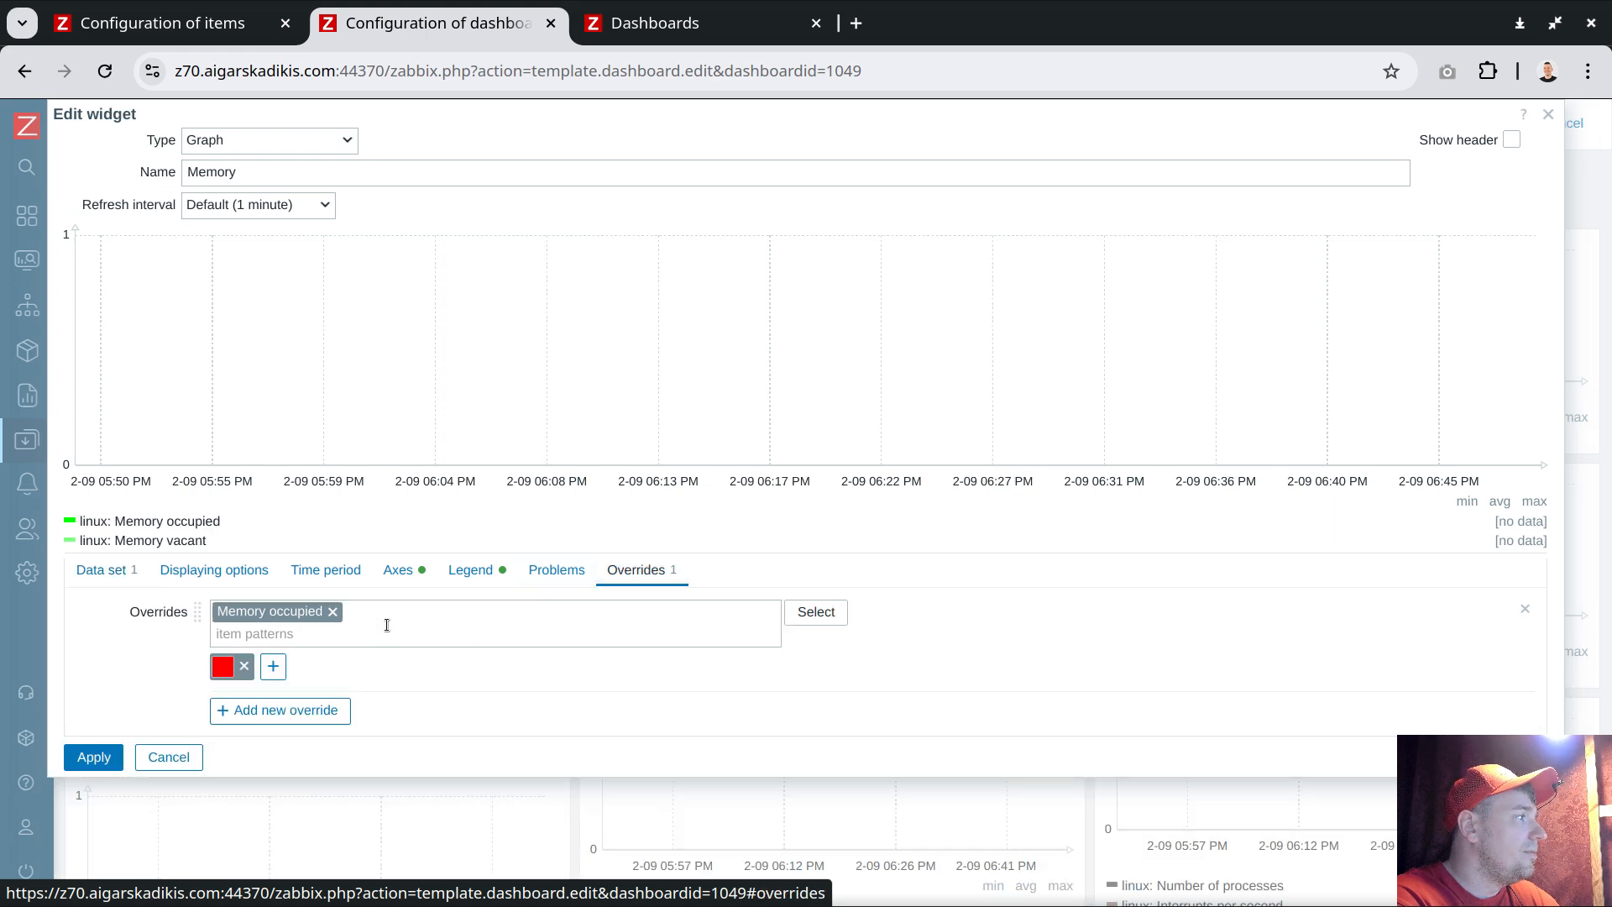
{"action": "left_click", "coordinate": [114, 571]}
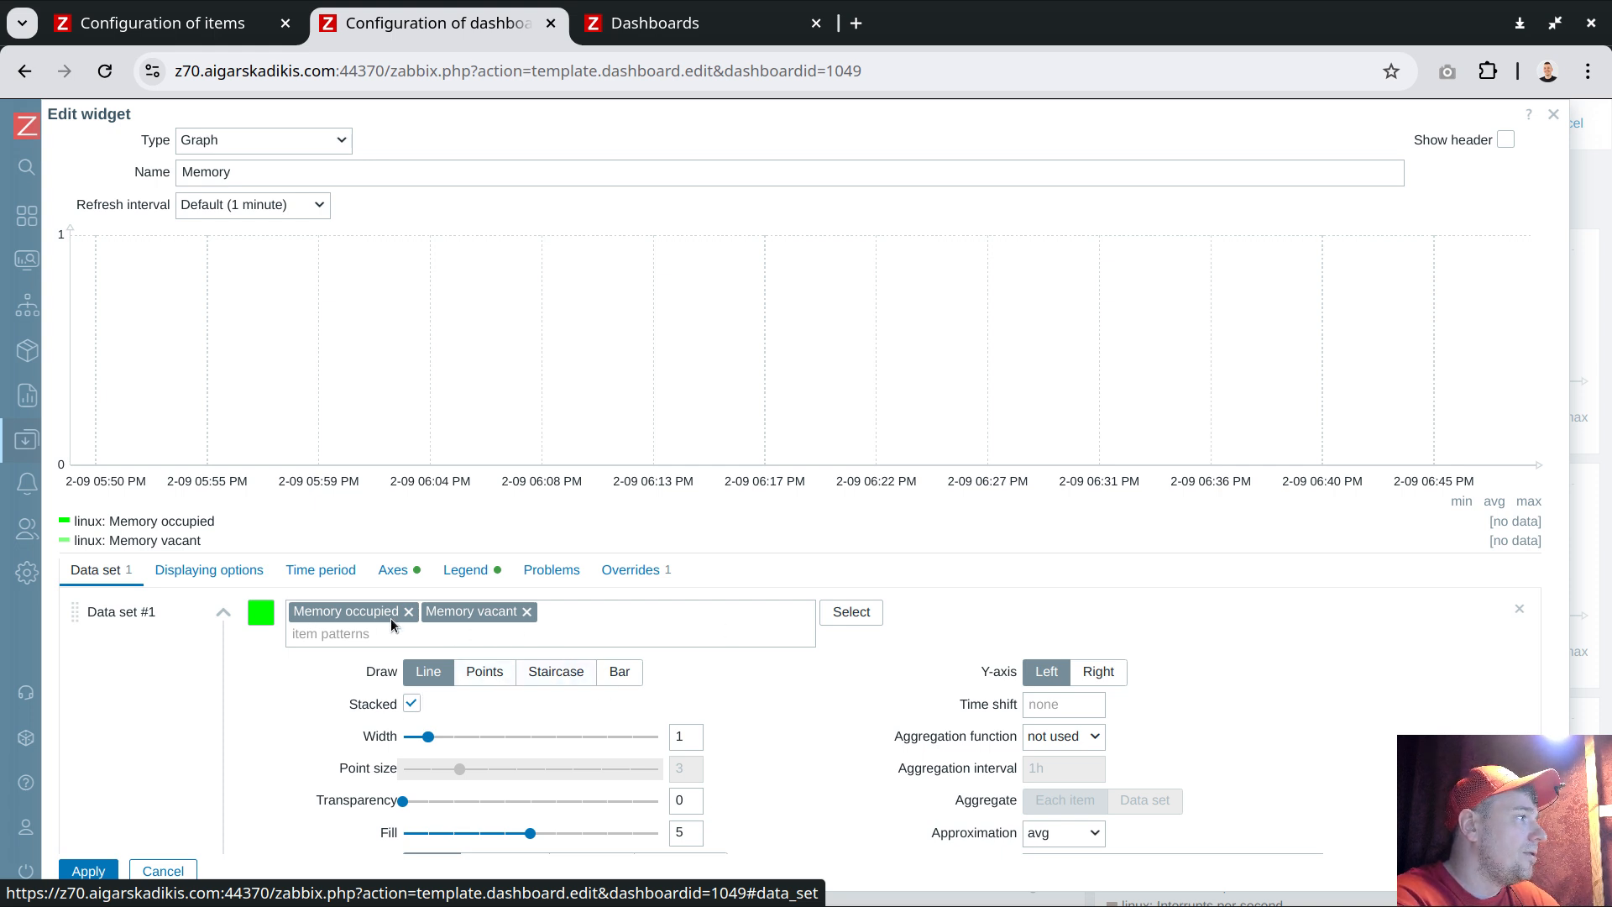
{"action": "scroll", "coordinate": [588, 655], "scroll_direction": "down", "scroll_amount": 1}
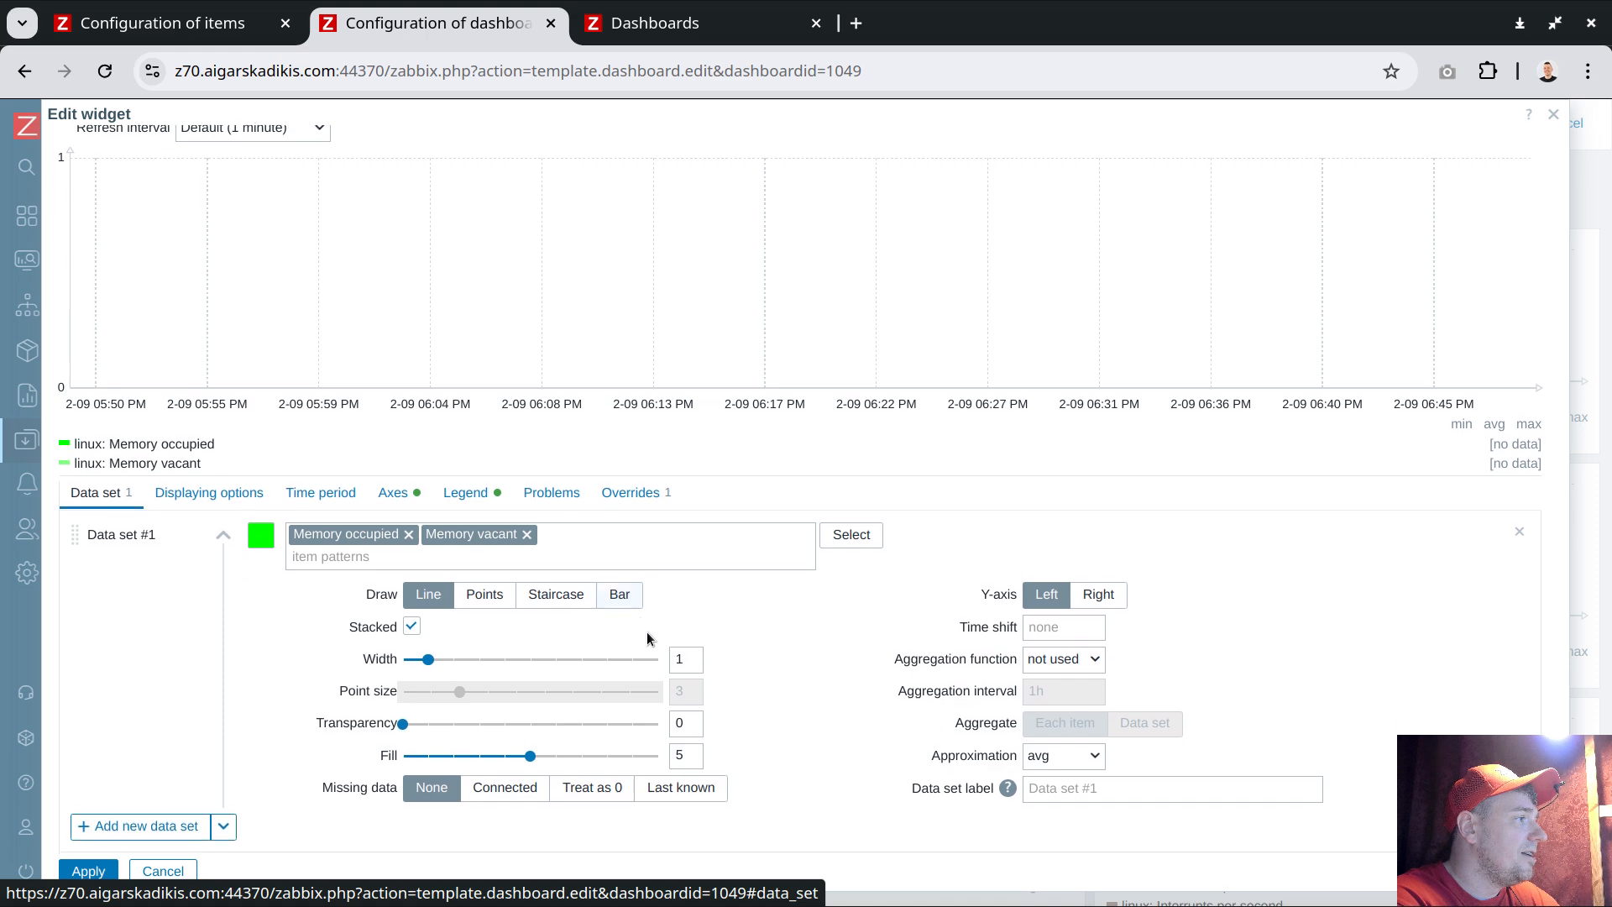
{"action": "left_click", "coordinate": [88, 871]}
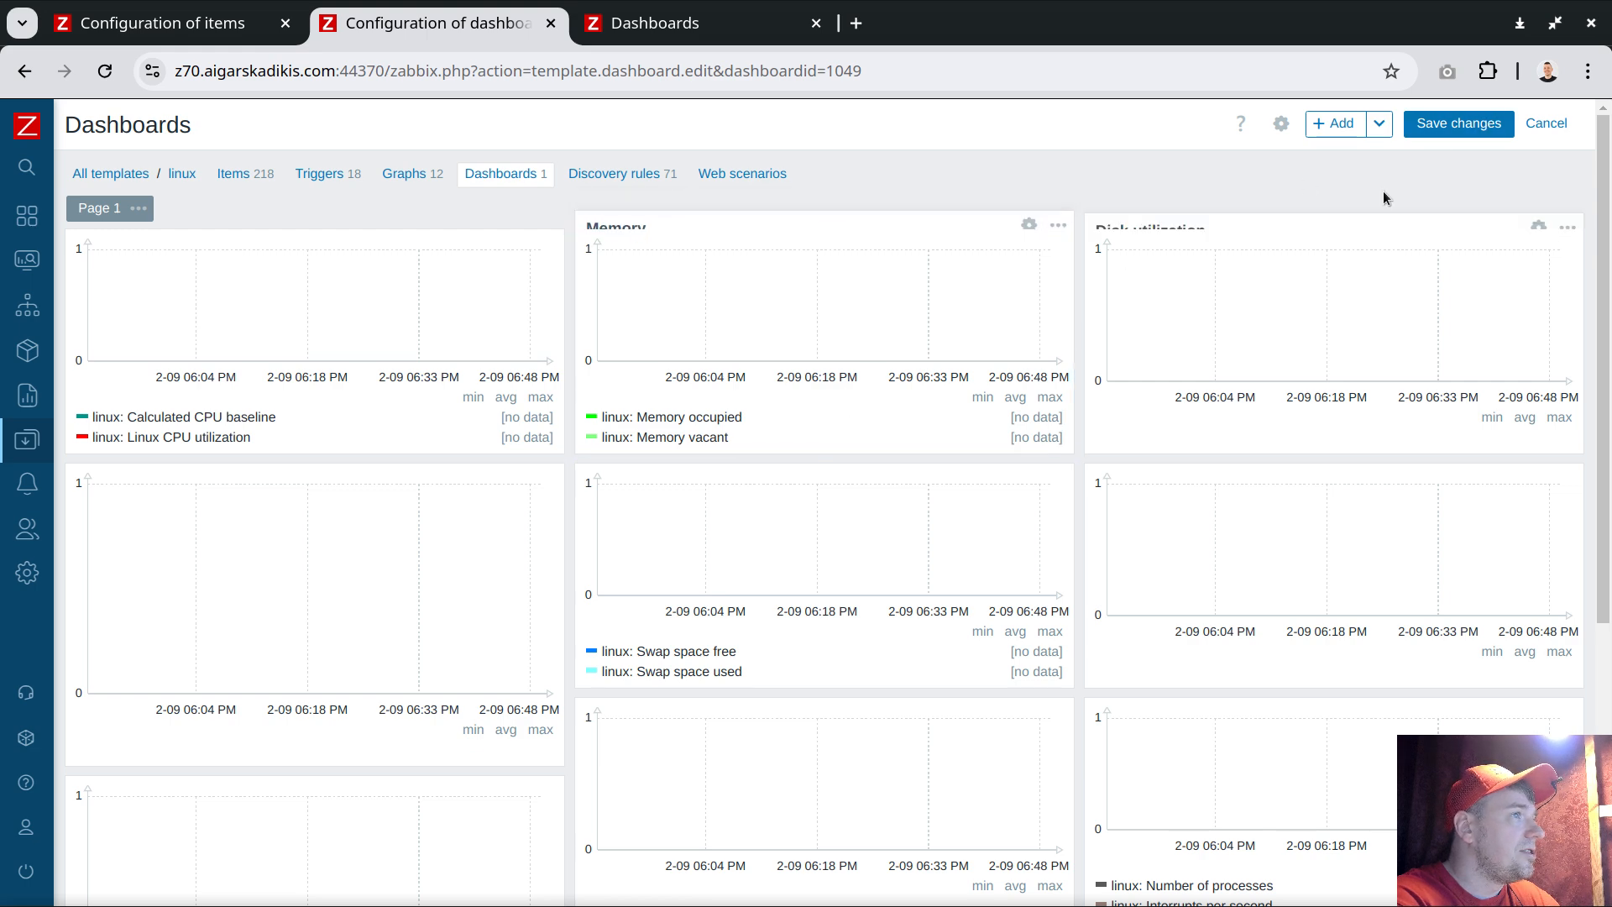
{"action": "left_click", "coordinate": [1459, 123]}
Switch to the host dashboards tab and reload it to inspect the updated Memory graph
{"action": "key", "text": "ctrl+Tab"}
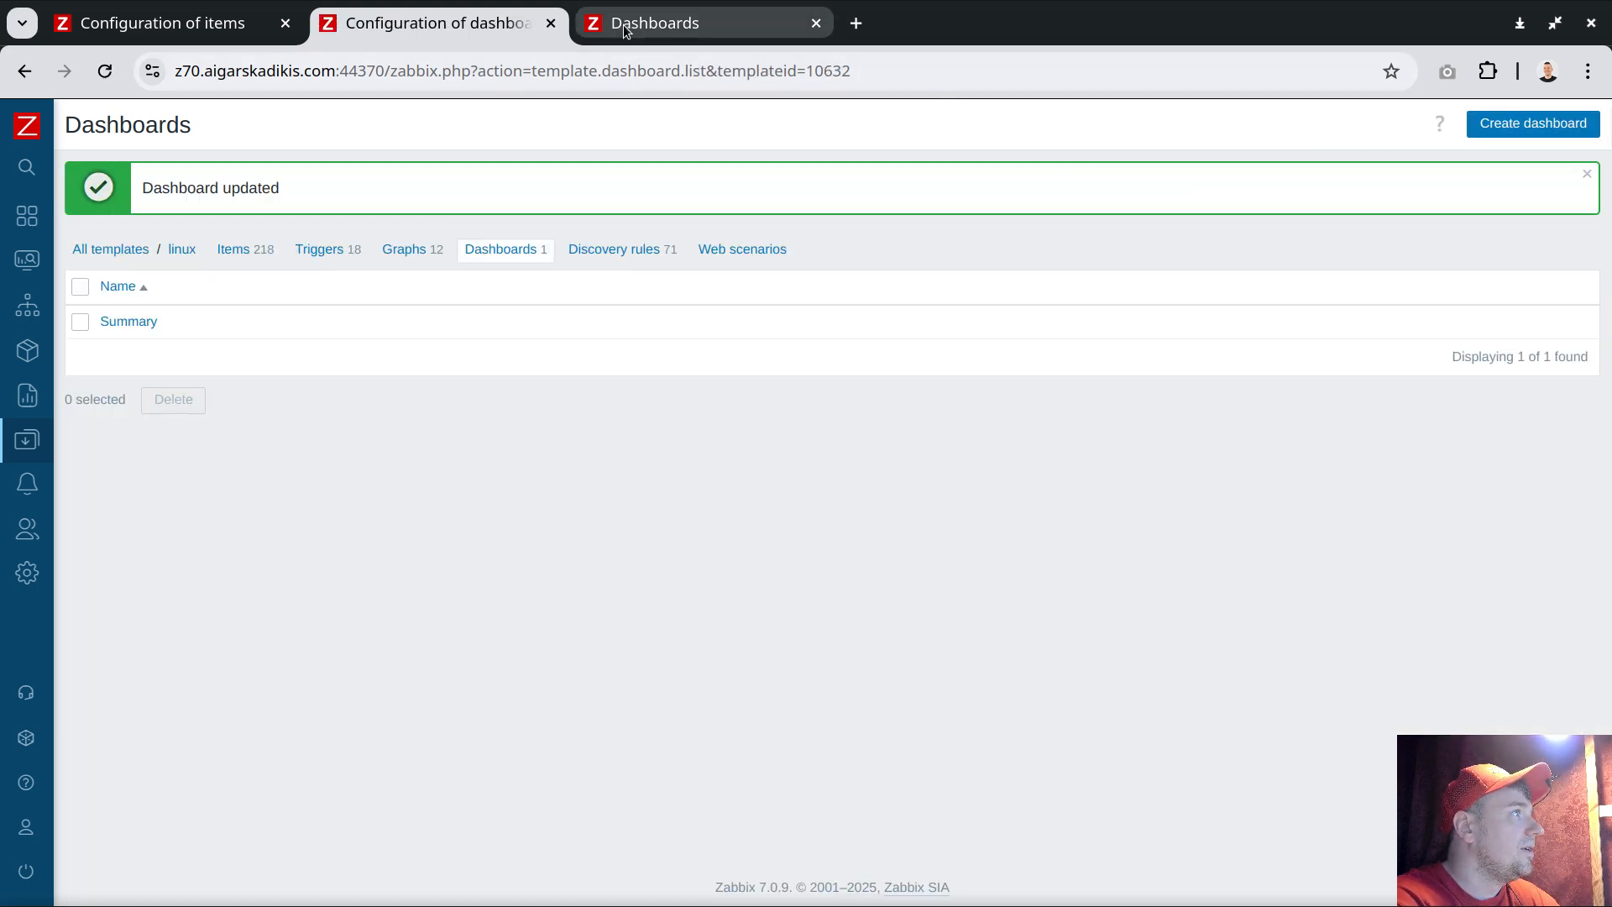
{"action": "left_click", "coordinate": [114, 74]}
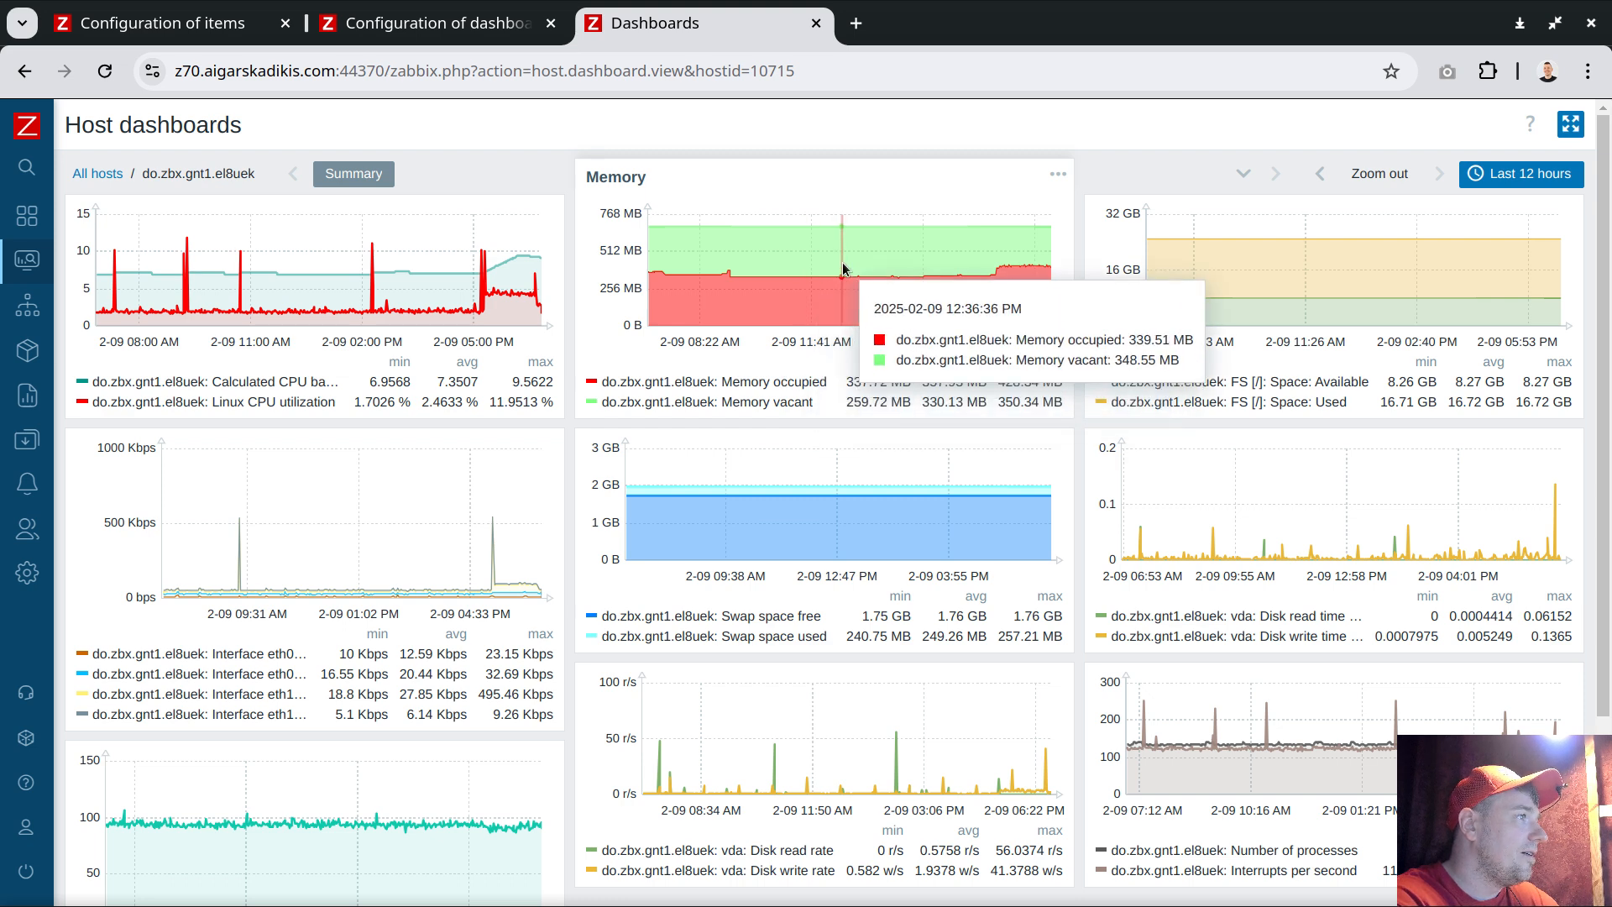
{"action": "left_click_drag", "start_coordinate": [774, 385], "coordinate": [830, 384]}
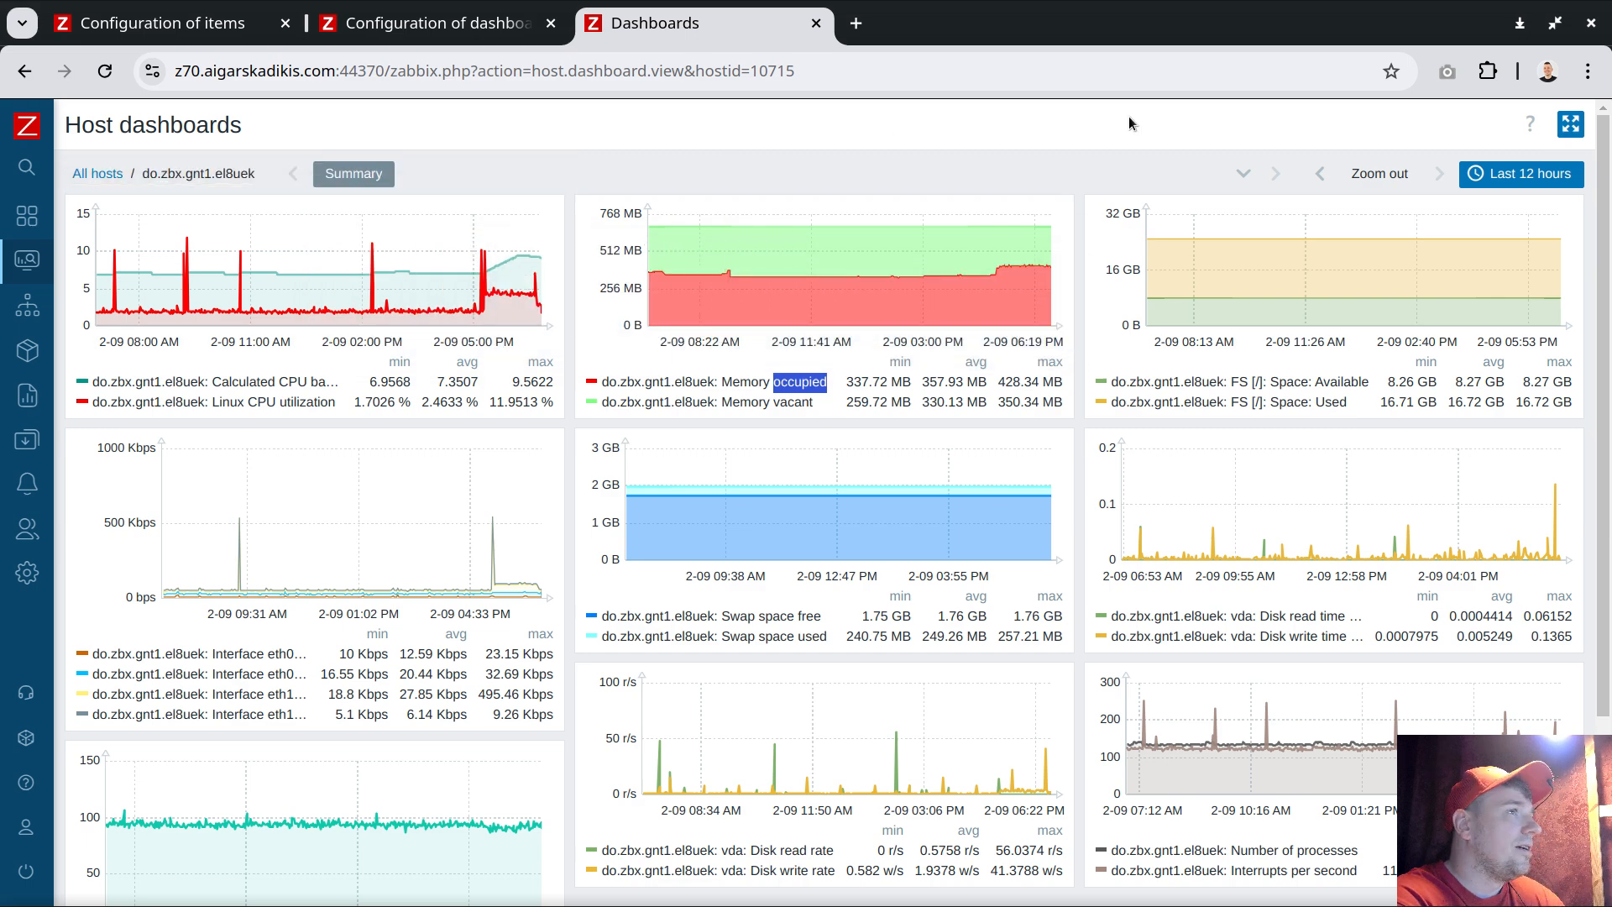
Set the host dashboard's time period to the last 2 days
{"action": "left_click", "coordinate": [1518, 174]}
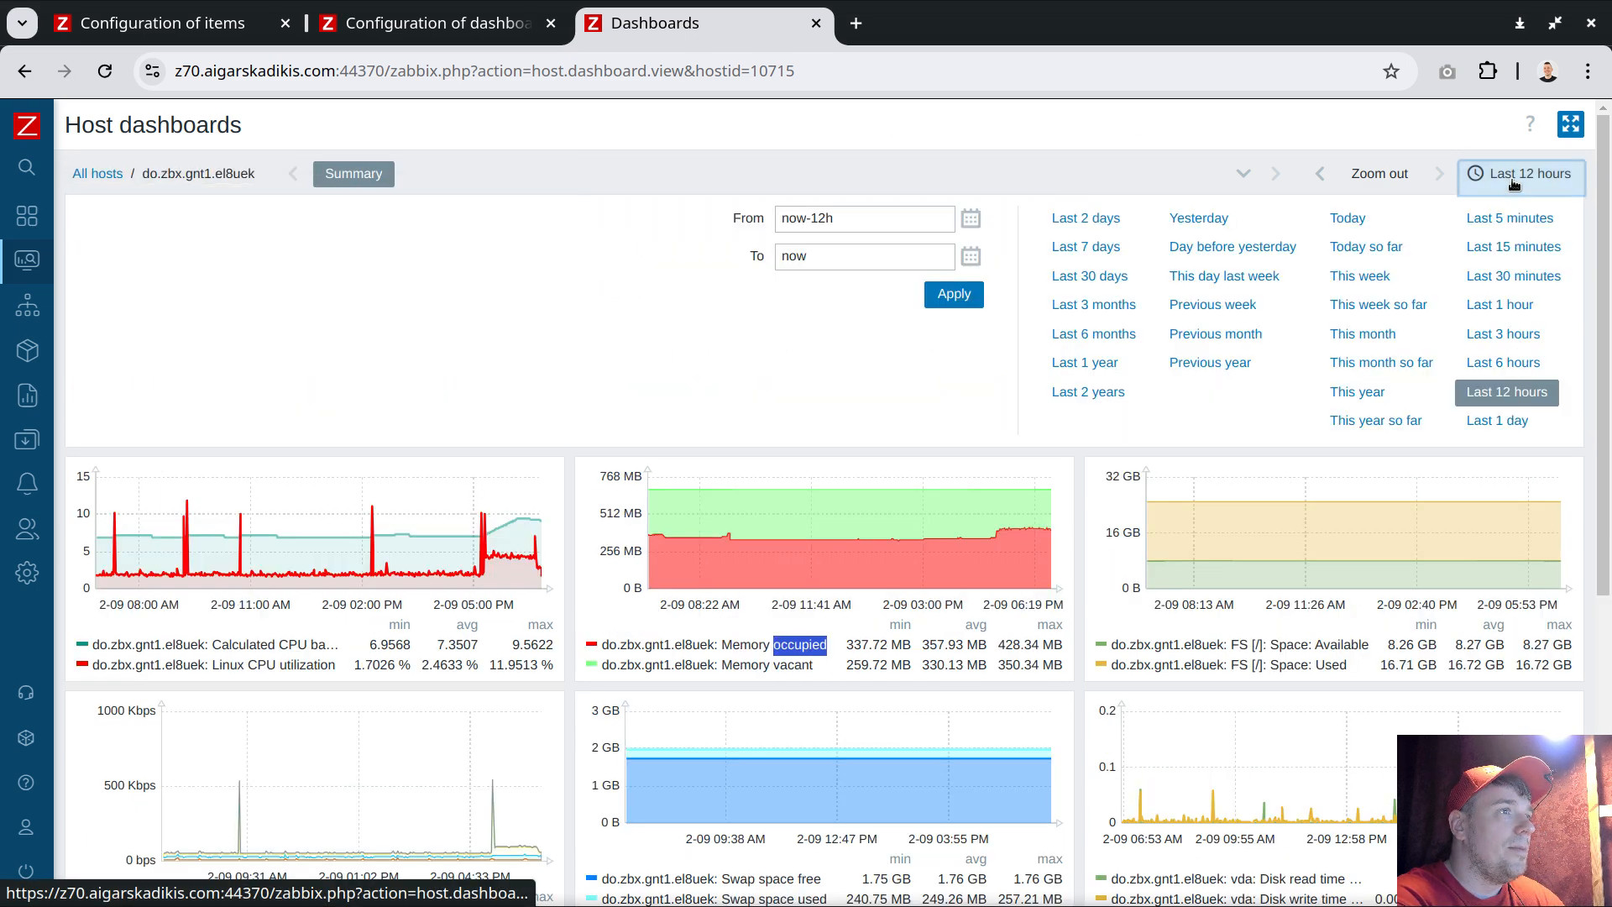
{"action": "left_click", "coordinate": [1079, 218]}
{"action": "left_click", "coordinate": [1530, 174]}
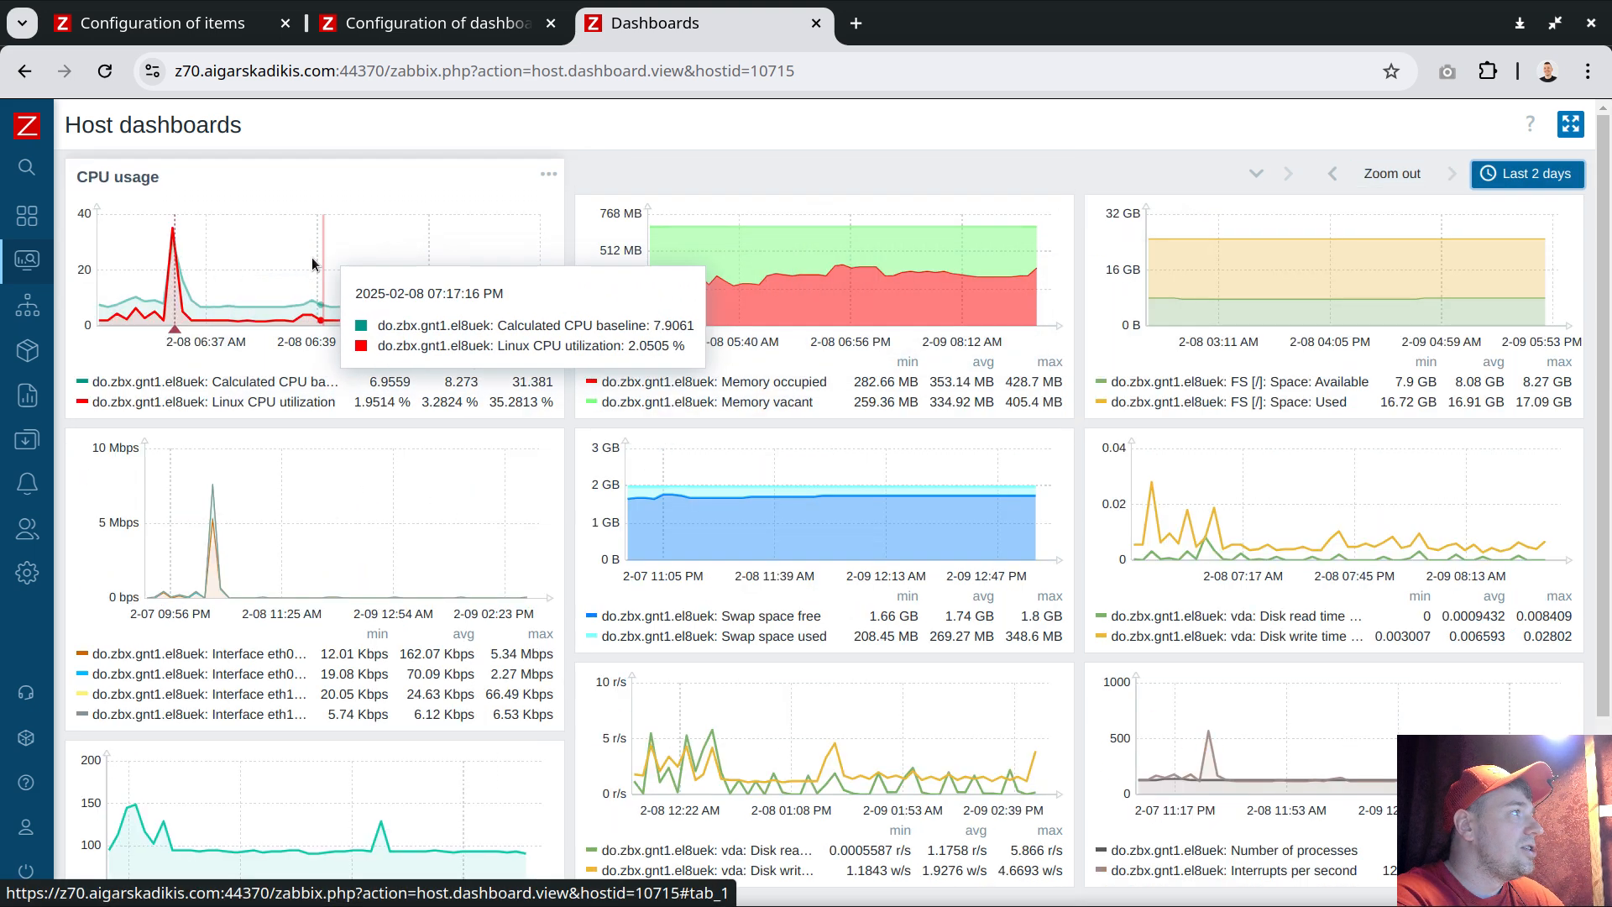
Zoom the CPU usage graph into the spike period around 03:00 to 03:30 on 2-08
{"action": "left_click_drag", "start_coordinate": [161, 298], "coordinate": [299, 274]}
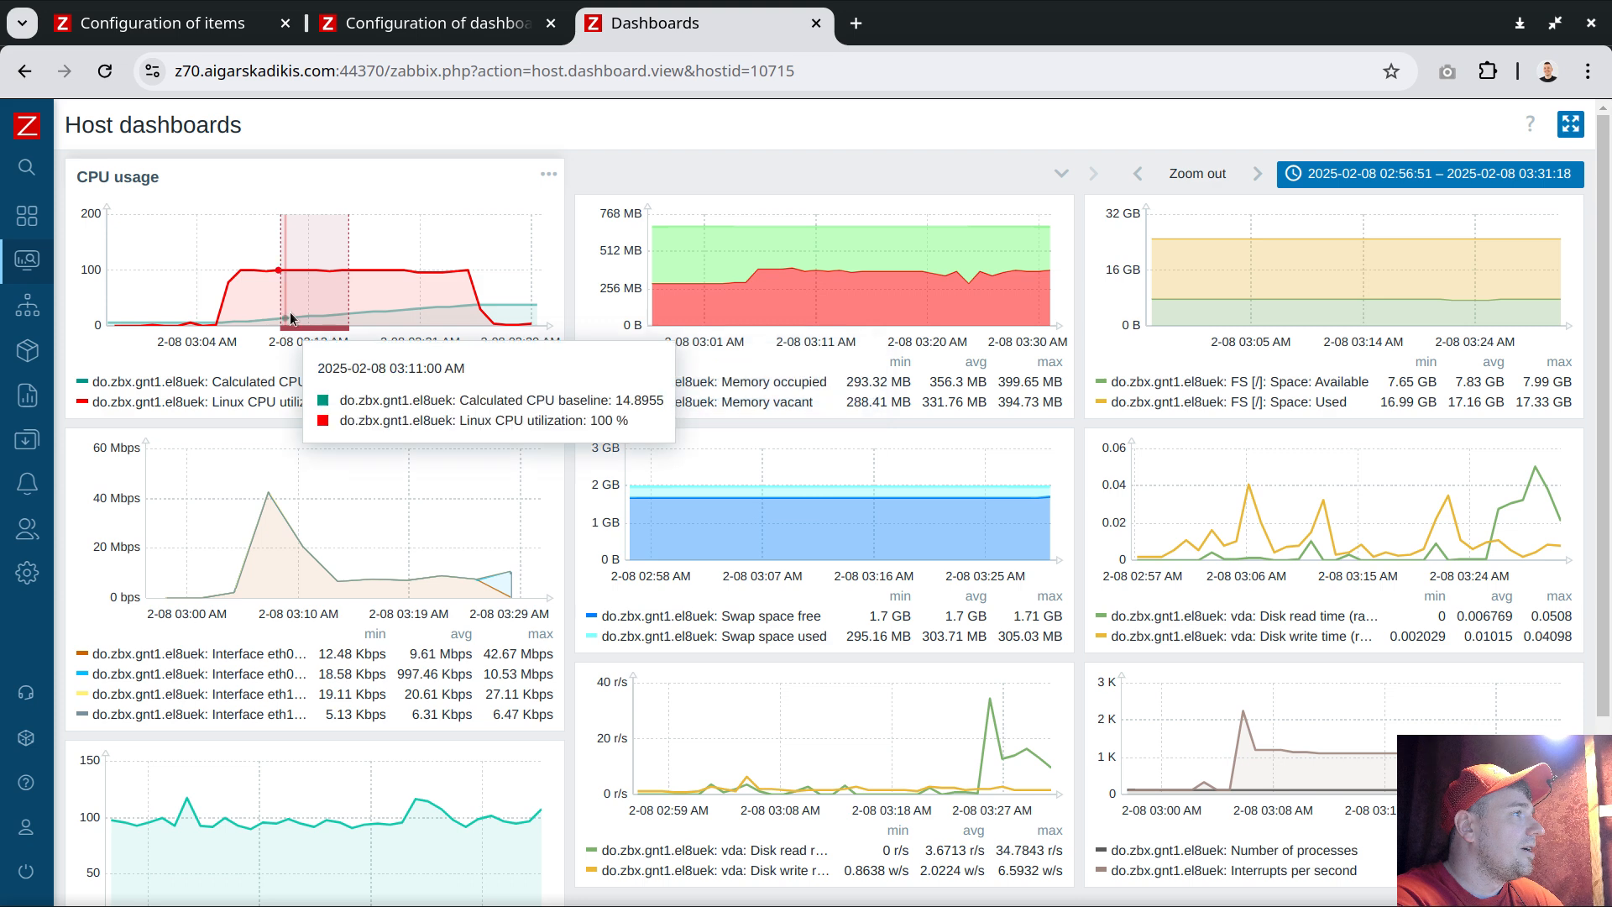
{"action": "mouse_move", "coordinate": [286, 331]}
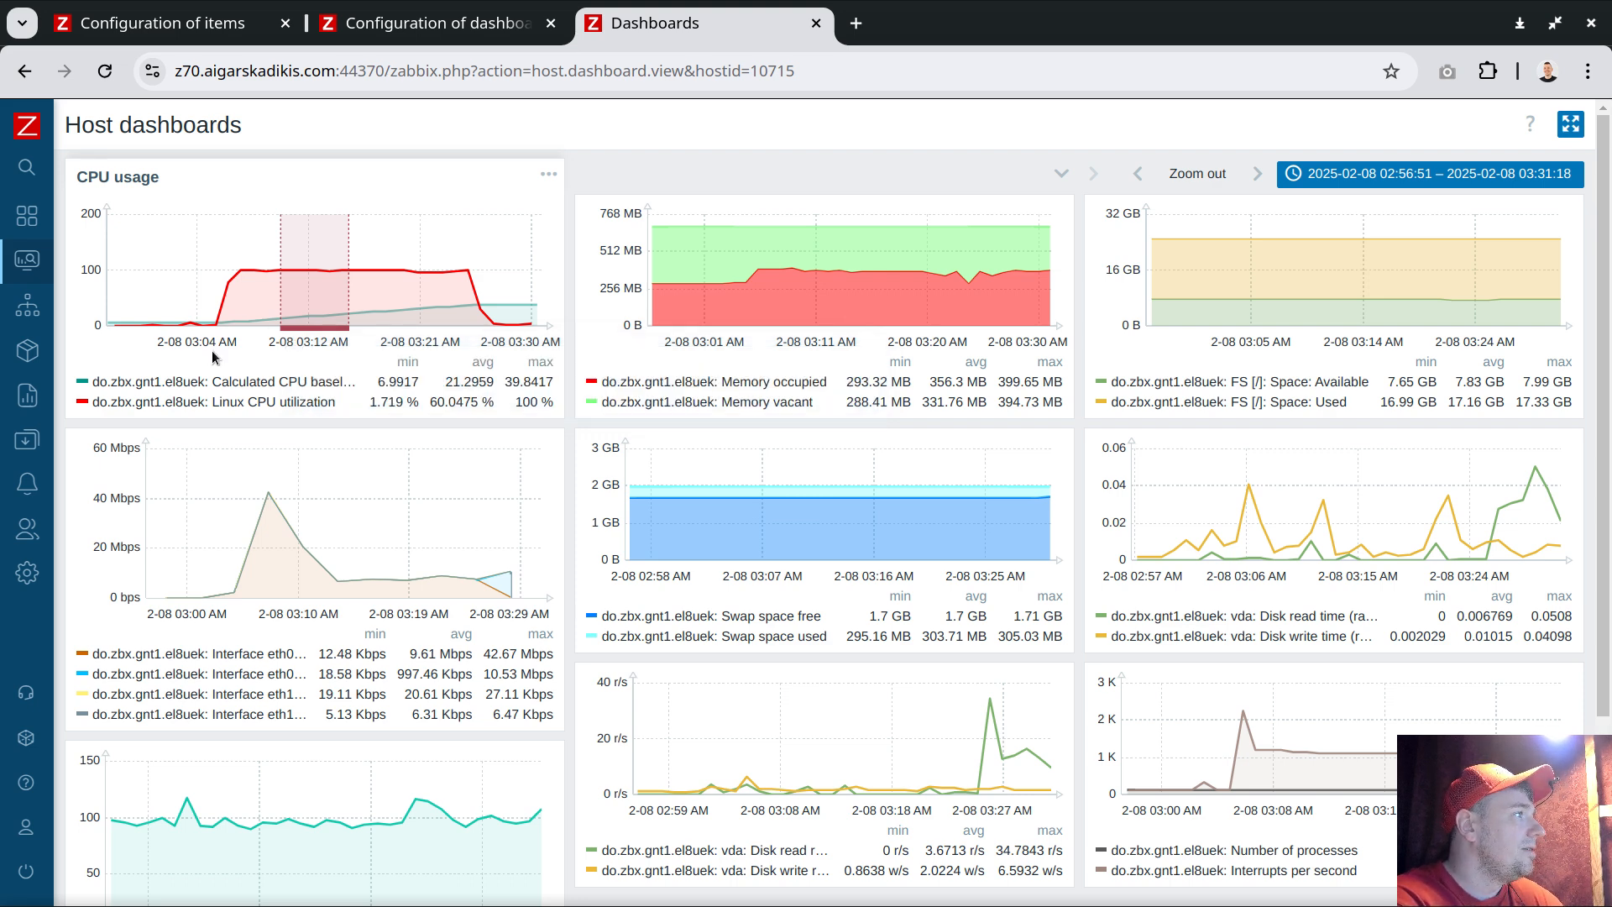
{"action": "mouse_move", "coordinate": [227, 298]}
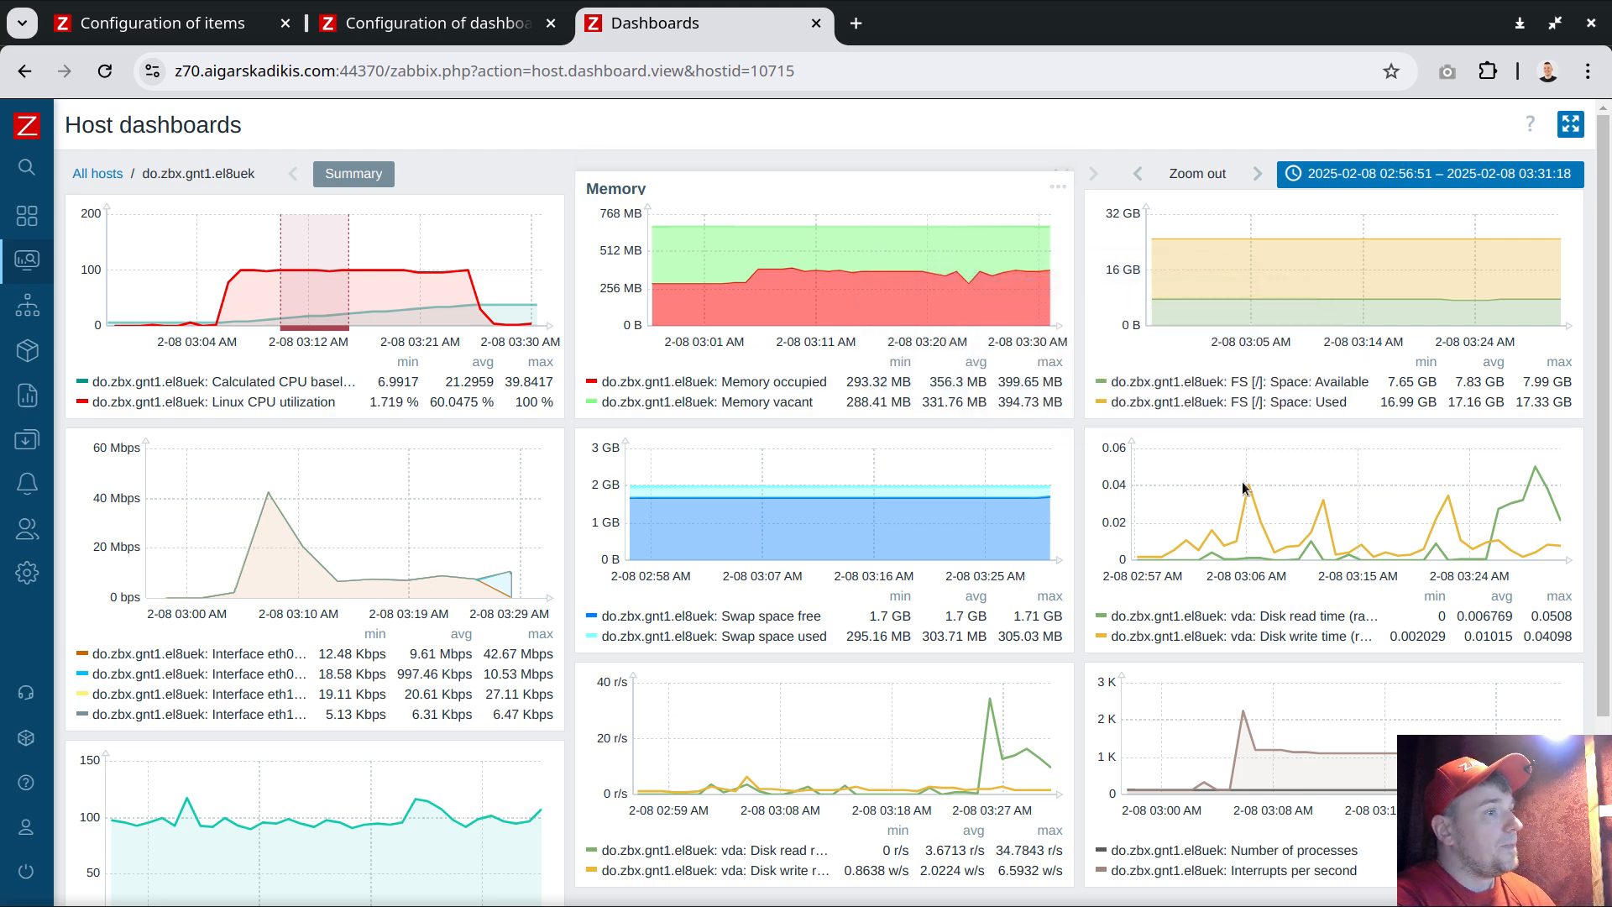
{"action": "left_click", "coordinate": [1503, 773]}
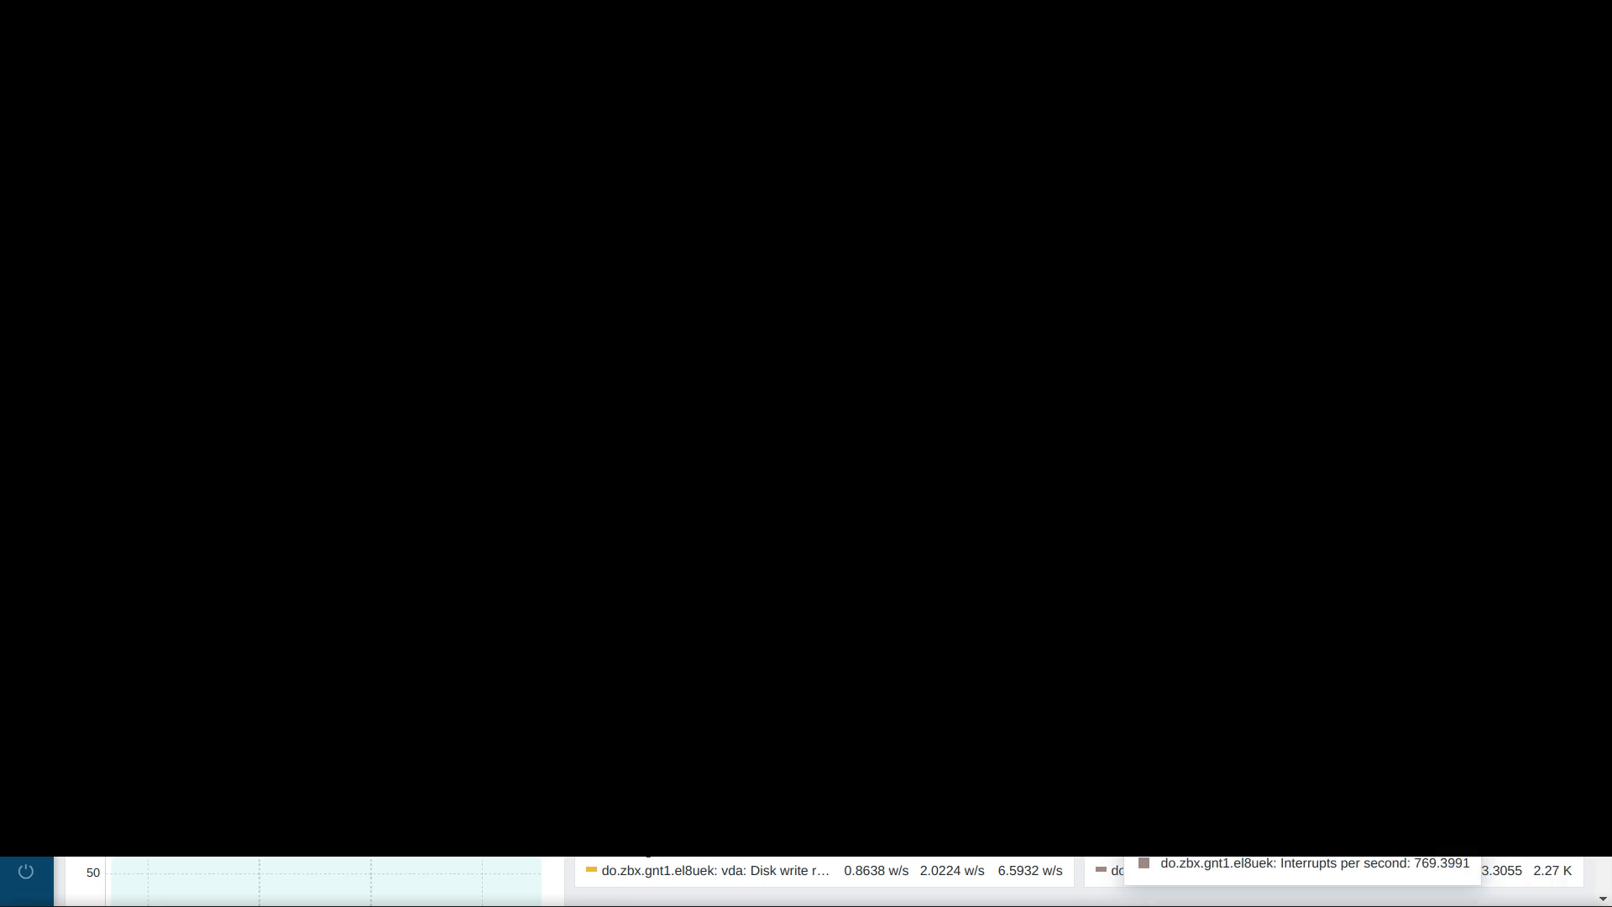